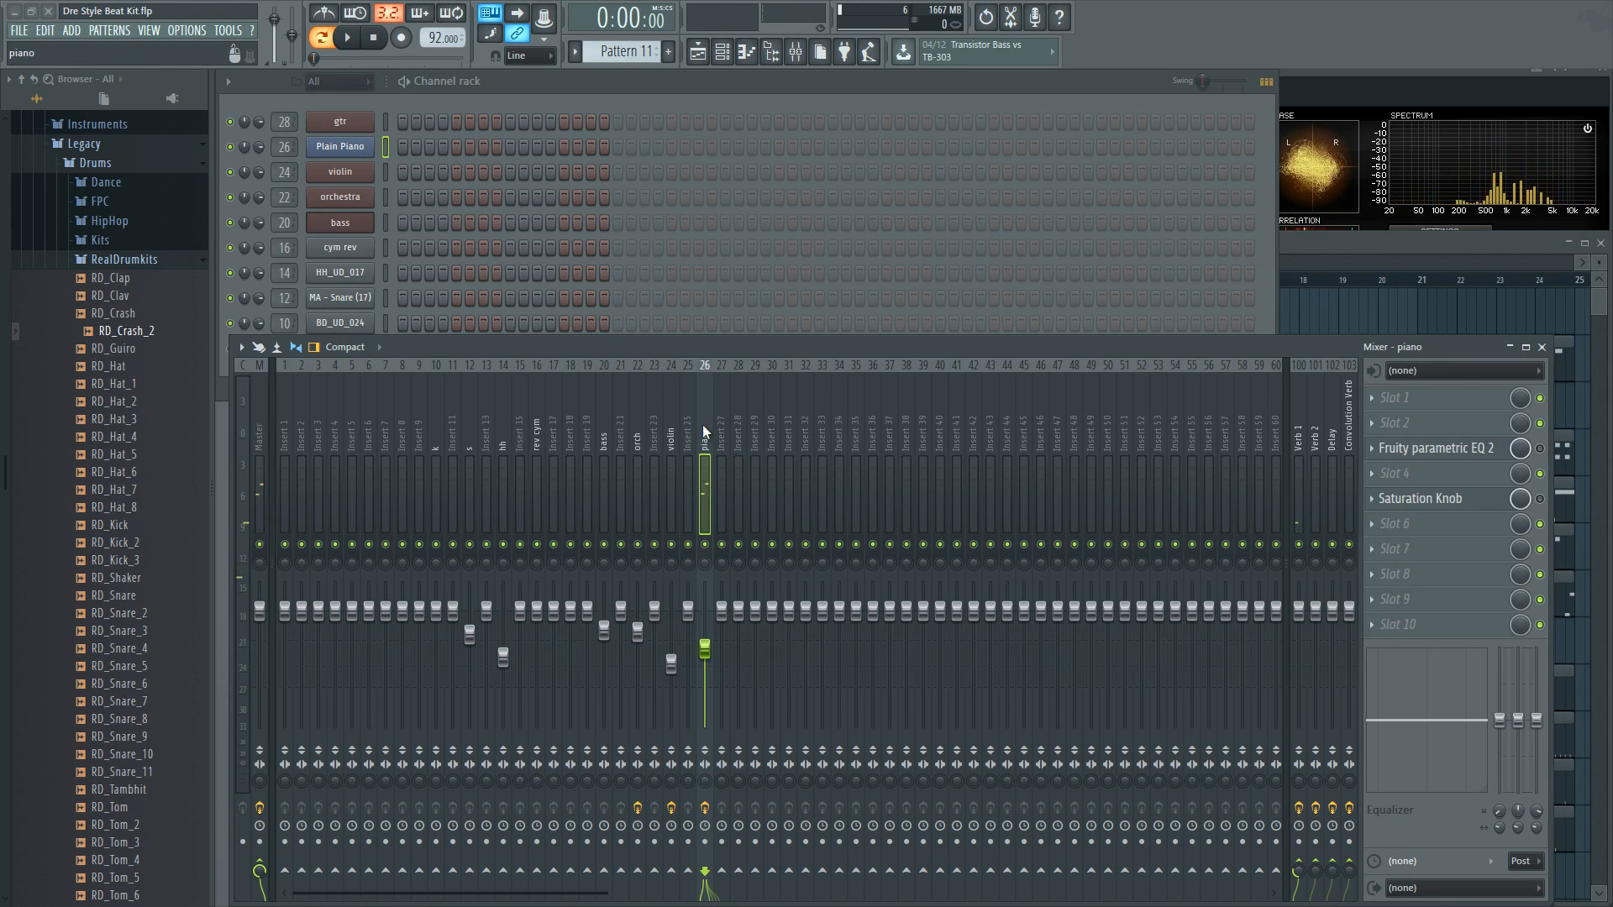
# Step: Enable the Fruity parametric EQ 2 and the Saturation Knob on the piano mixer track, then close both effect windows
pyautogui.click(1418, 451)
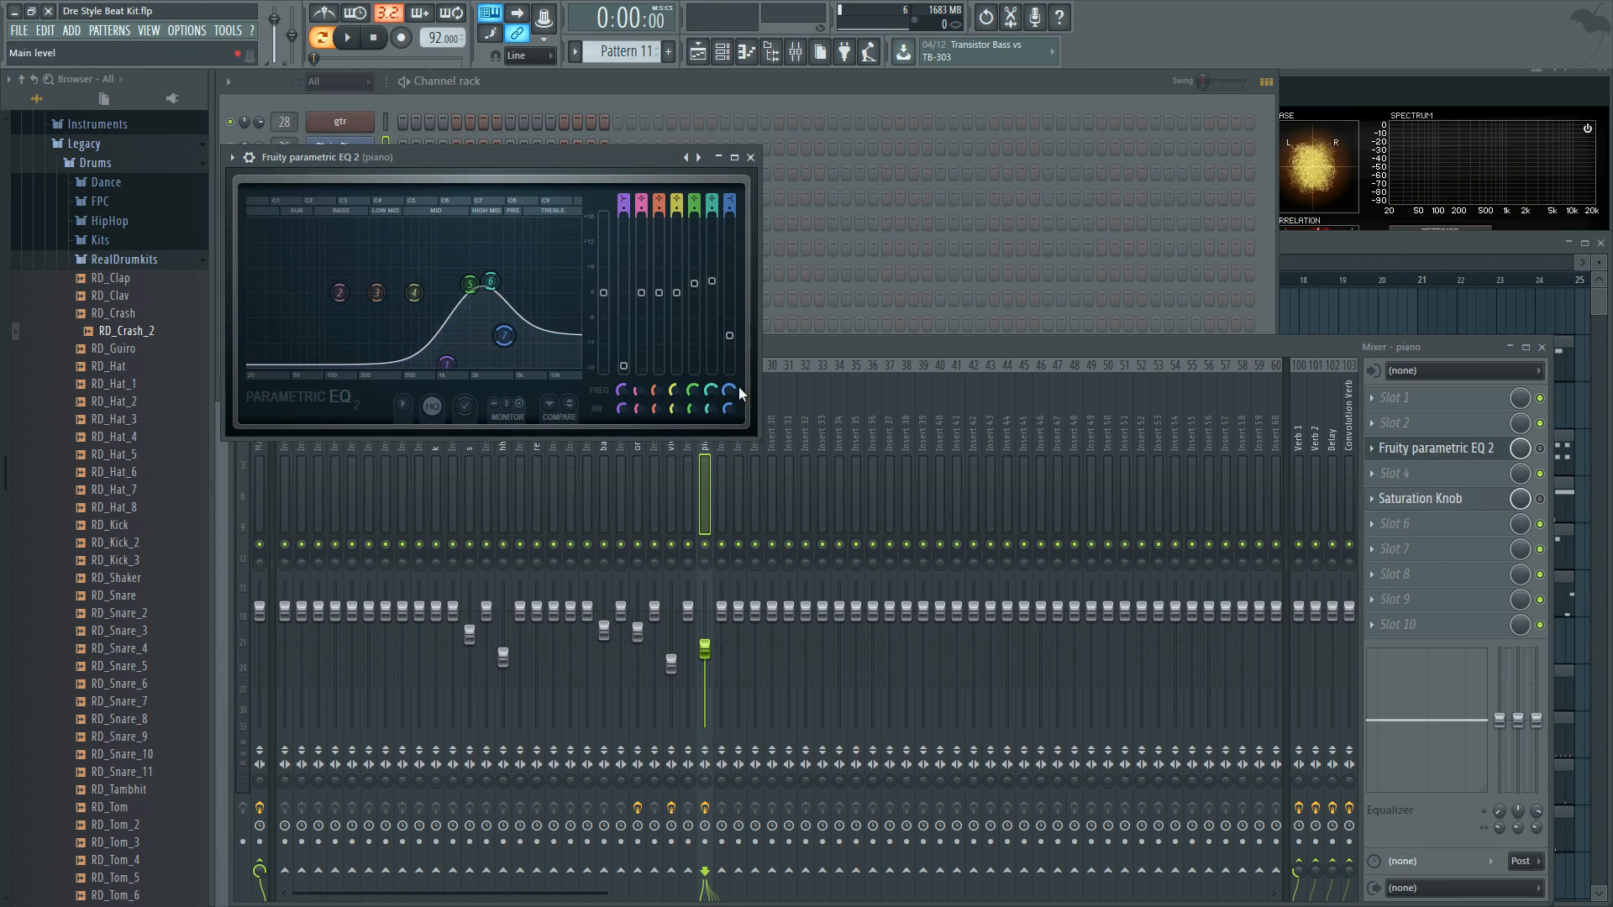
pyautogui.click(1538, 450)
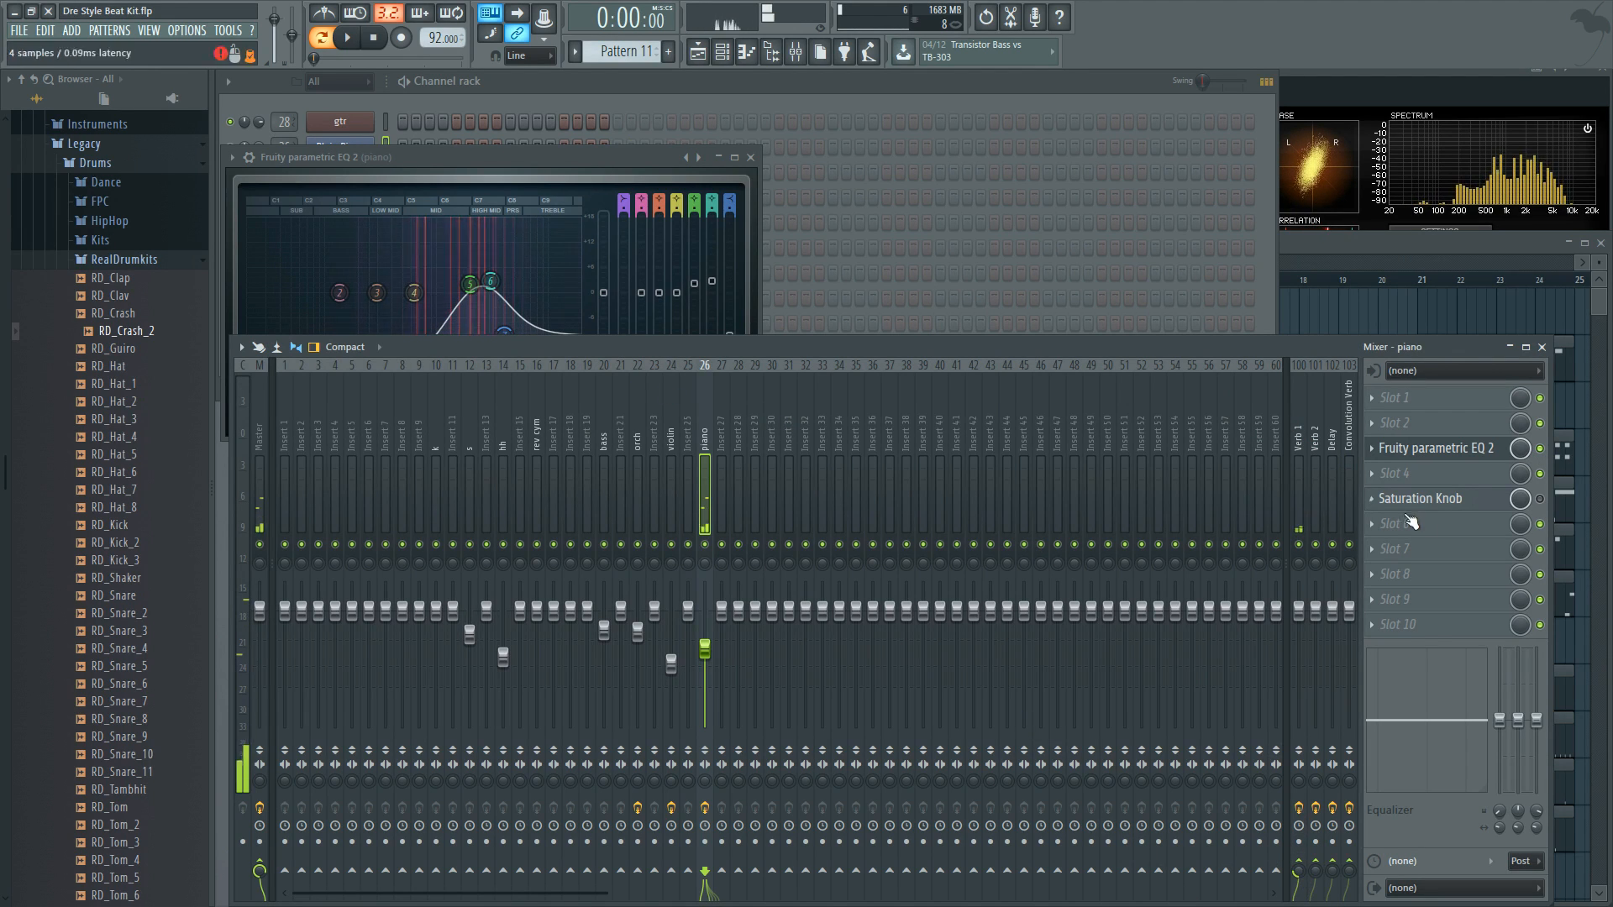
pyautogui.click(1429, 506)
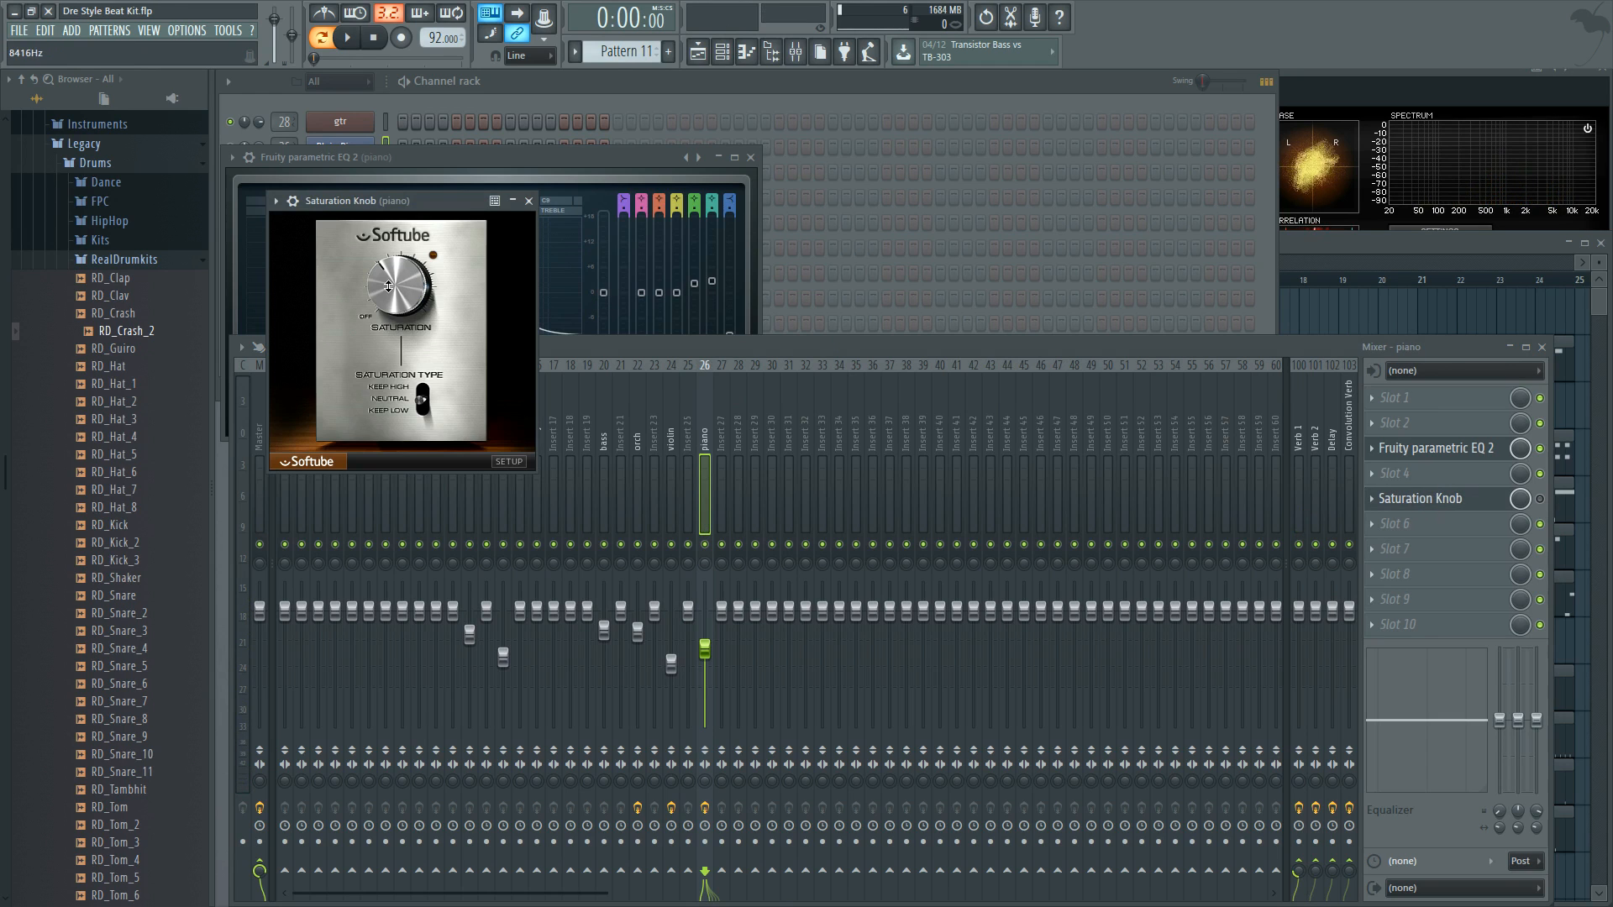
pyautogui.click(1540, 499)
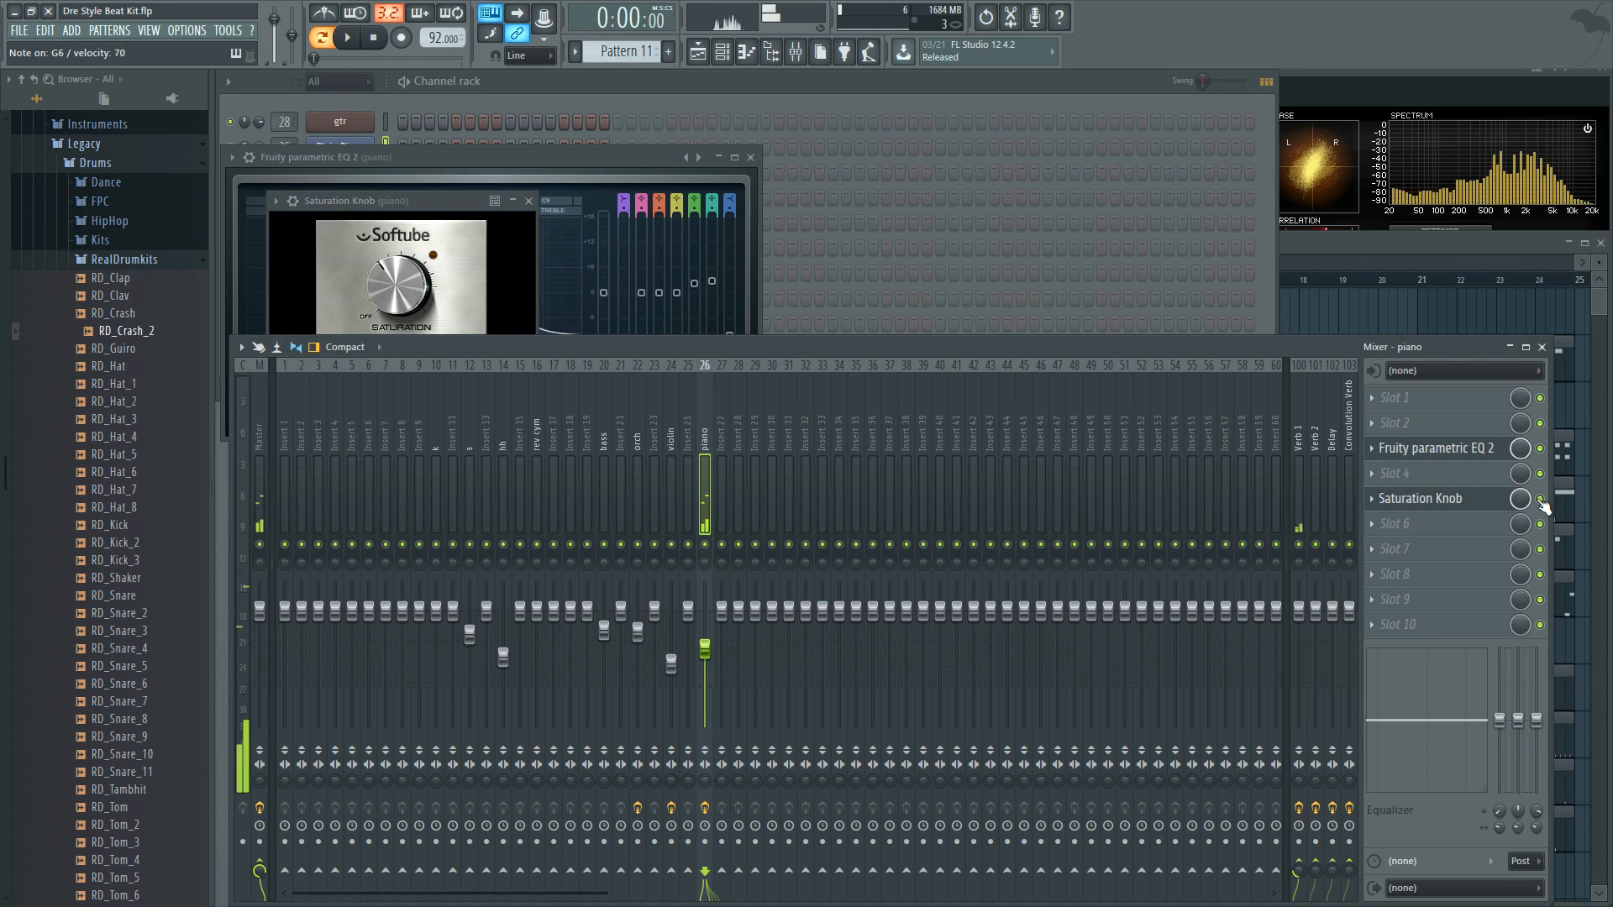
pyautogui.click(1436, 498)
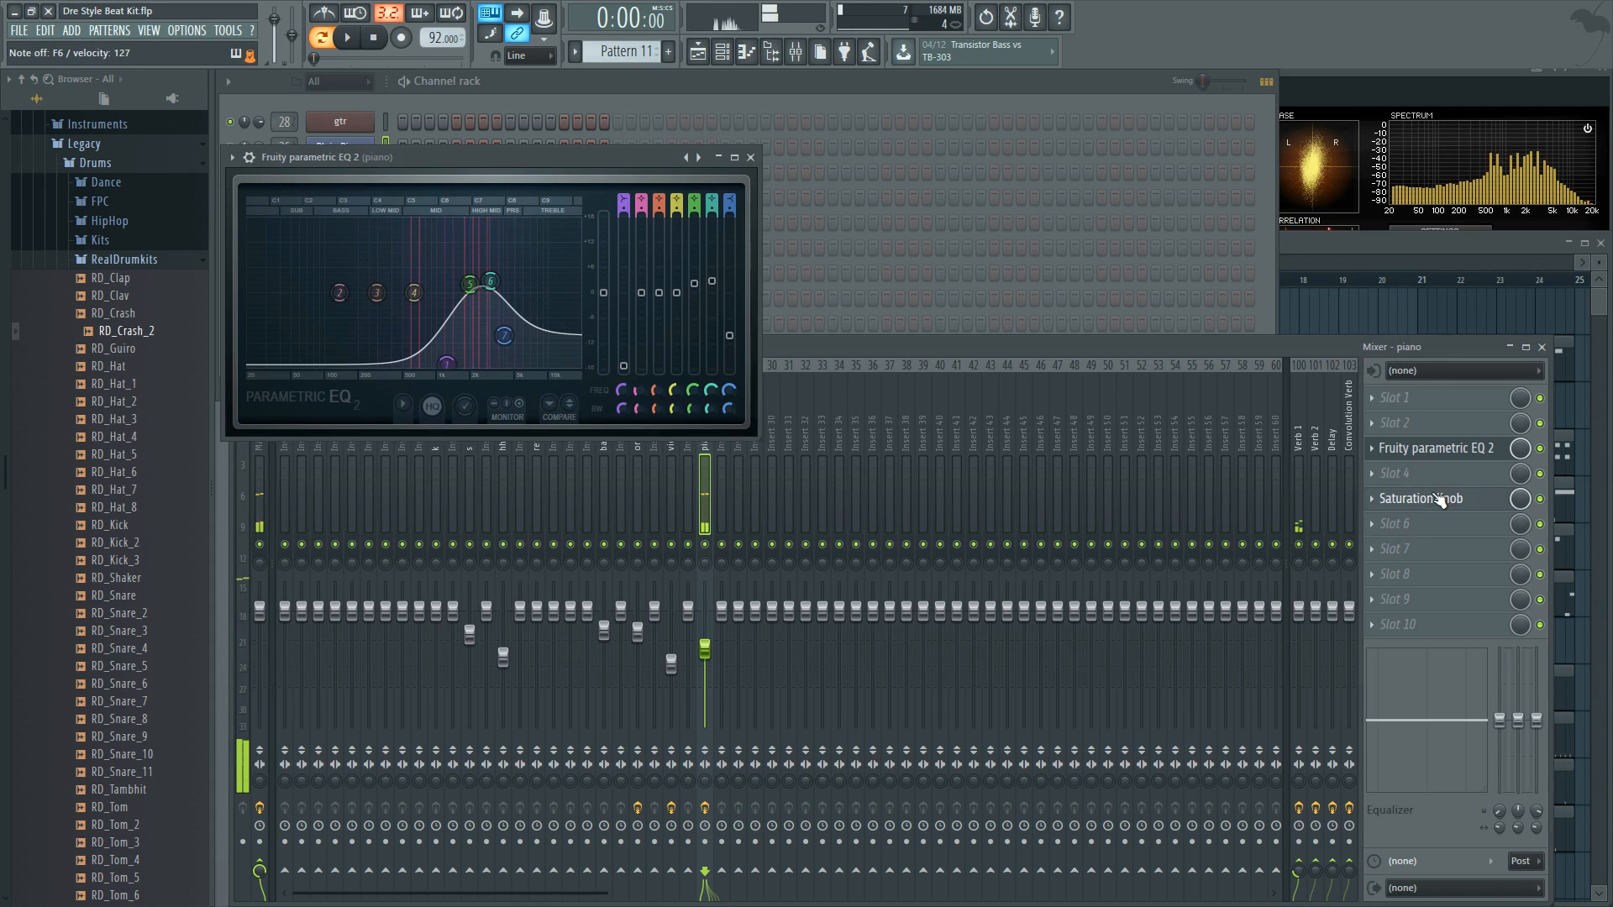
pyautogui.click(1472, 499)
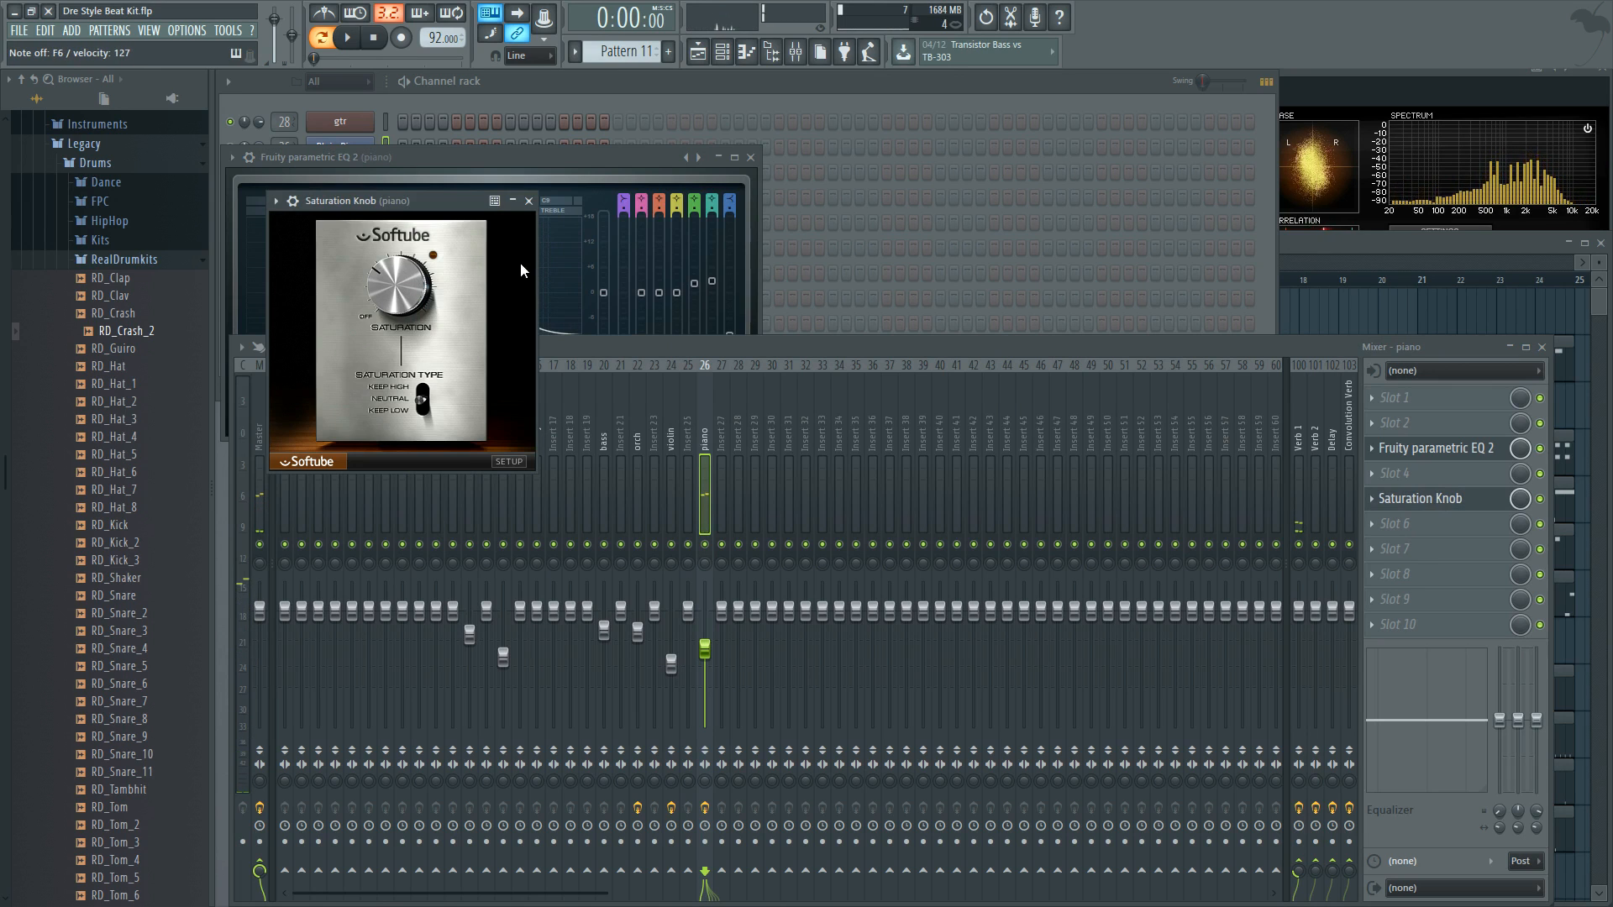
pyautogui.click(529, 202)
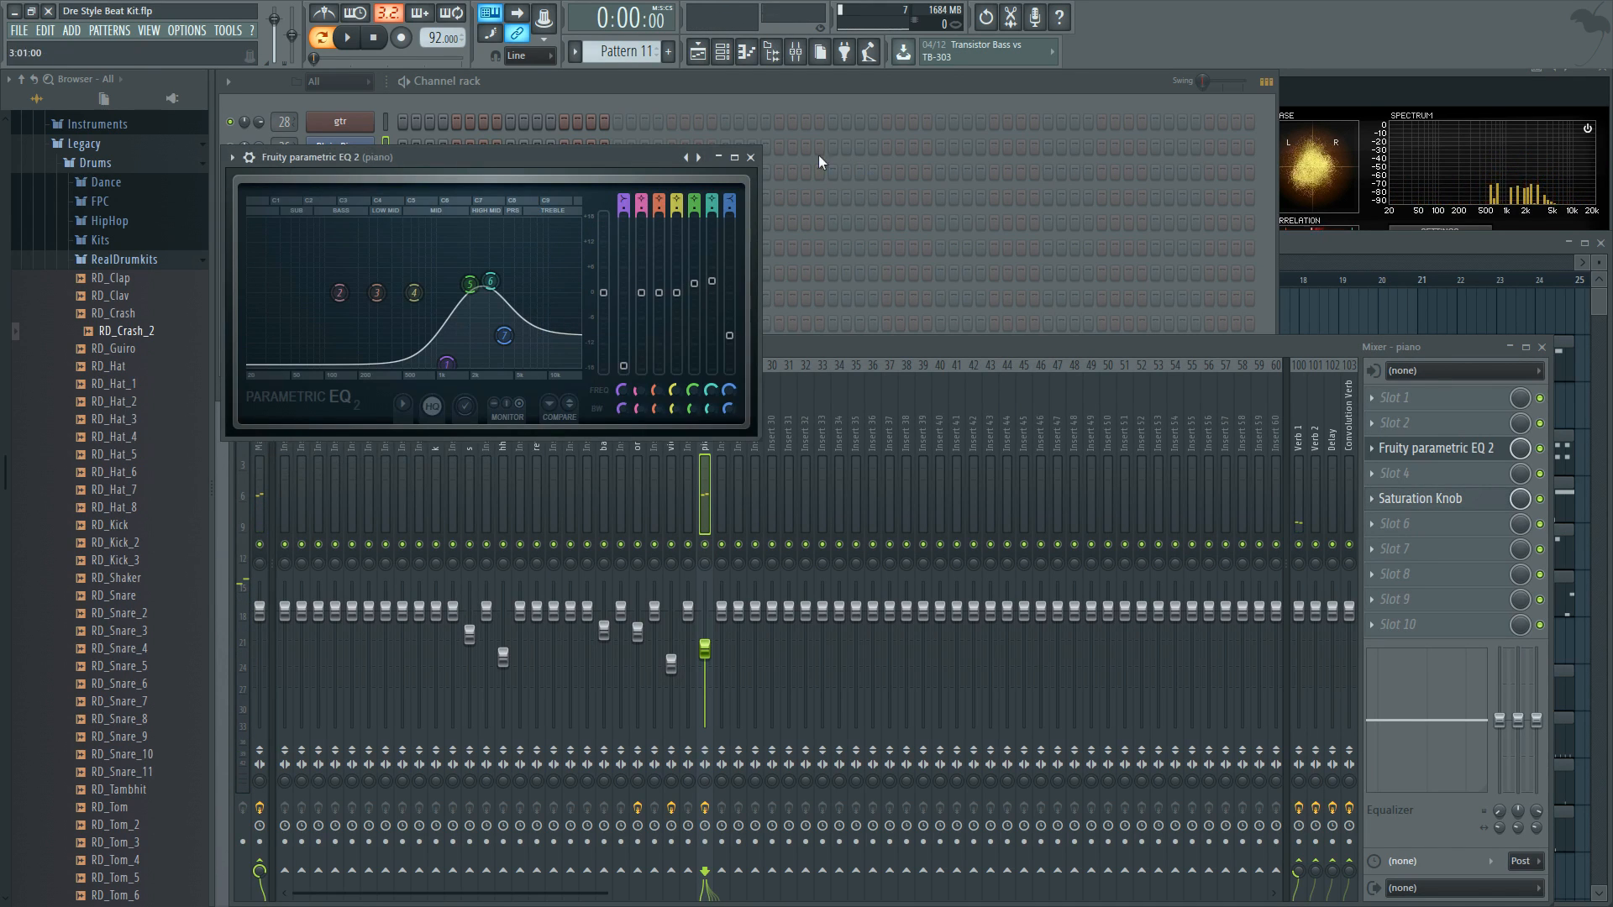
pyautogui.click(752, 158)
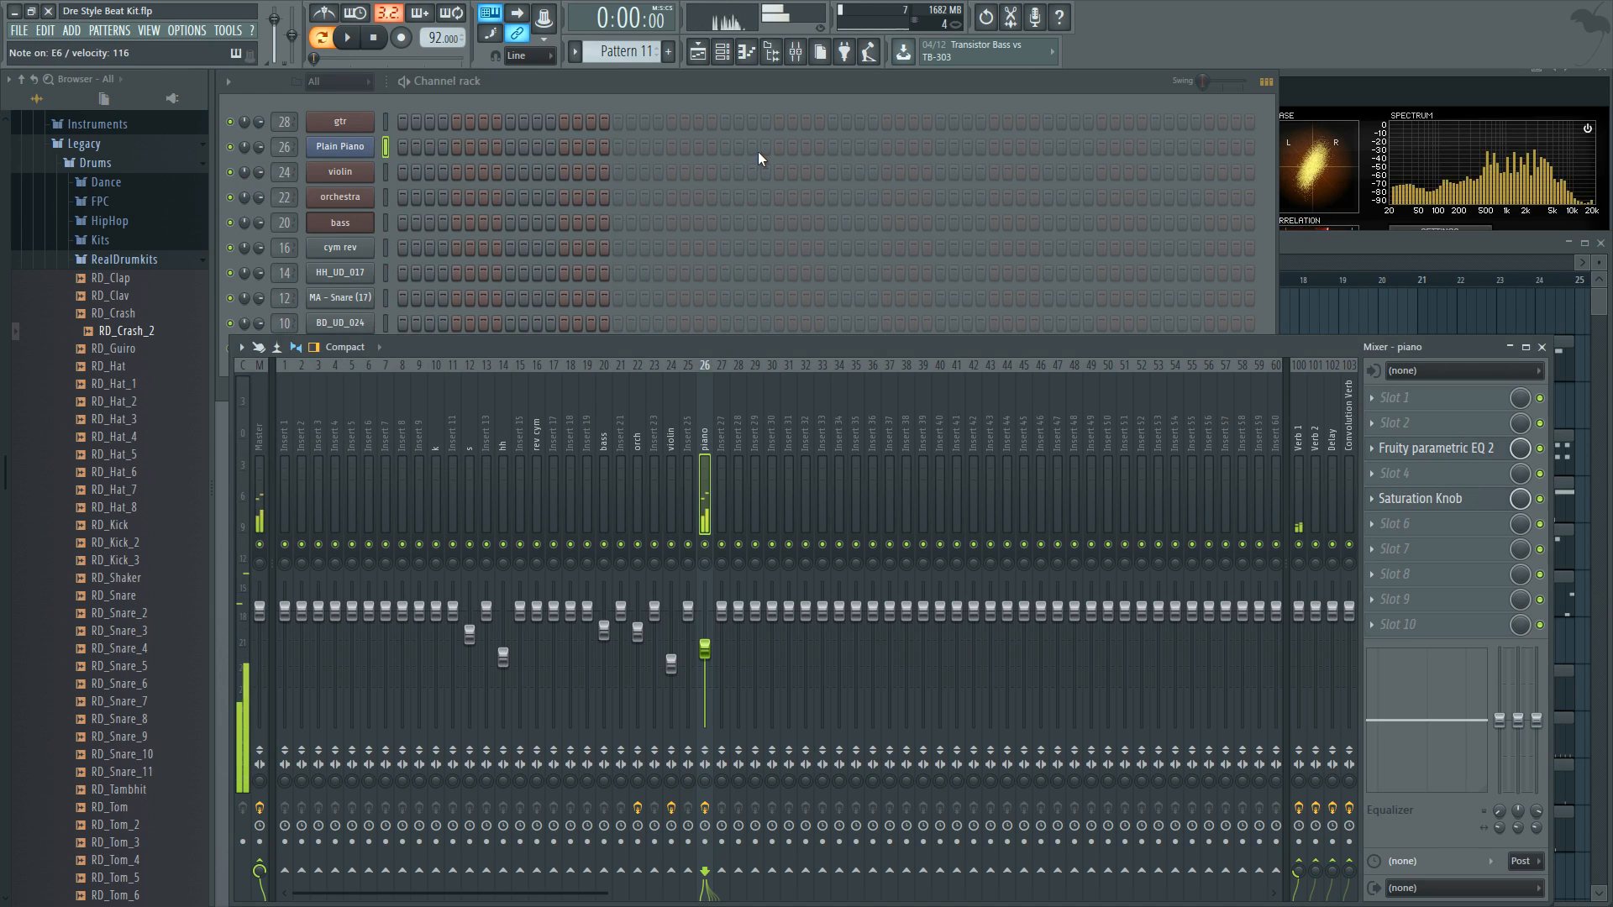
# Step: Copy the piano clip from bar 21 to bar 1 on Track 4 and set the playhead to the start
pyautogui.click(1415, 244)
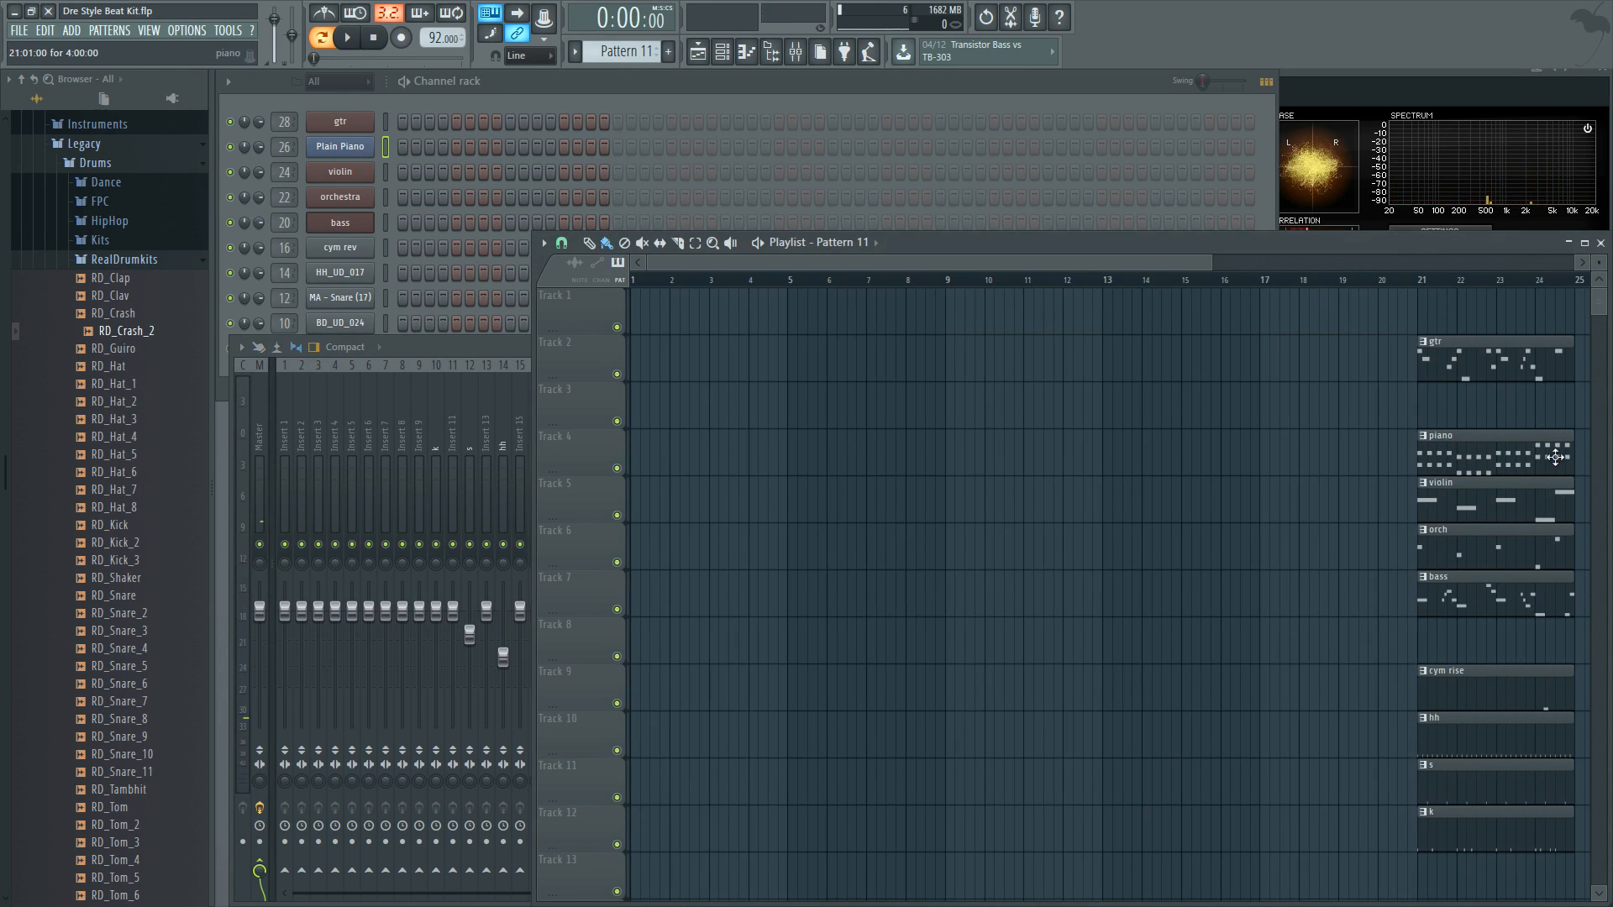
pyautogui.moveTo(1533, 447); pyautogui.dragTo(744, 447)
pyautogui.click(639, 282)
pyautogui.click(637, 281)
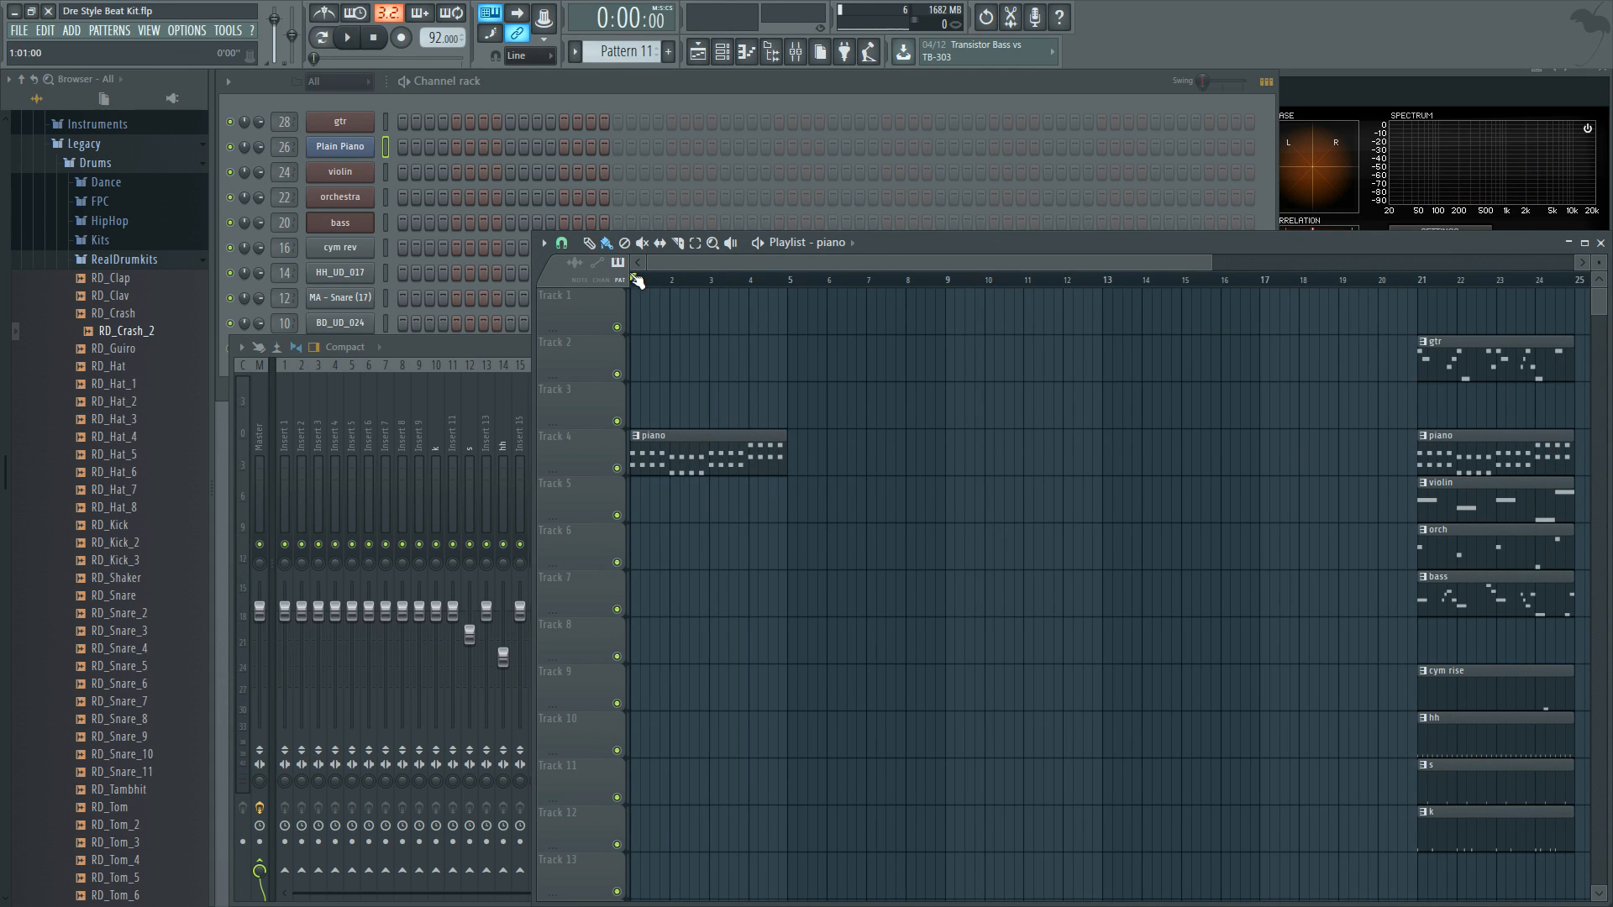
# Step: Select bars 1 to 4 of the playlist as the loop range and play the piano part through once
pyautogui.moveTo(642, 294); pyautogui.dragTo(785, 286)
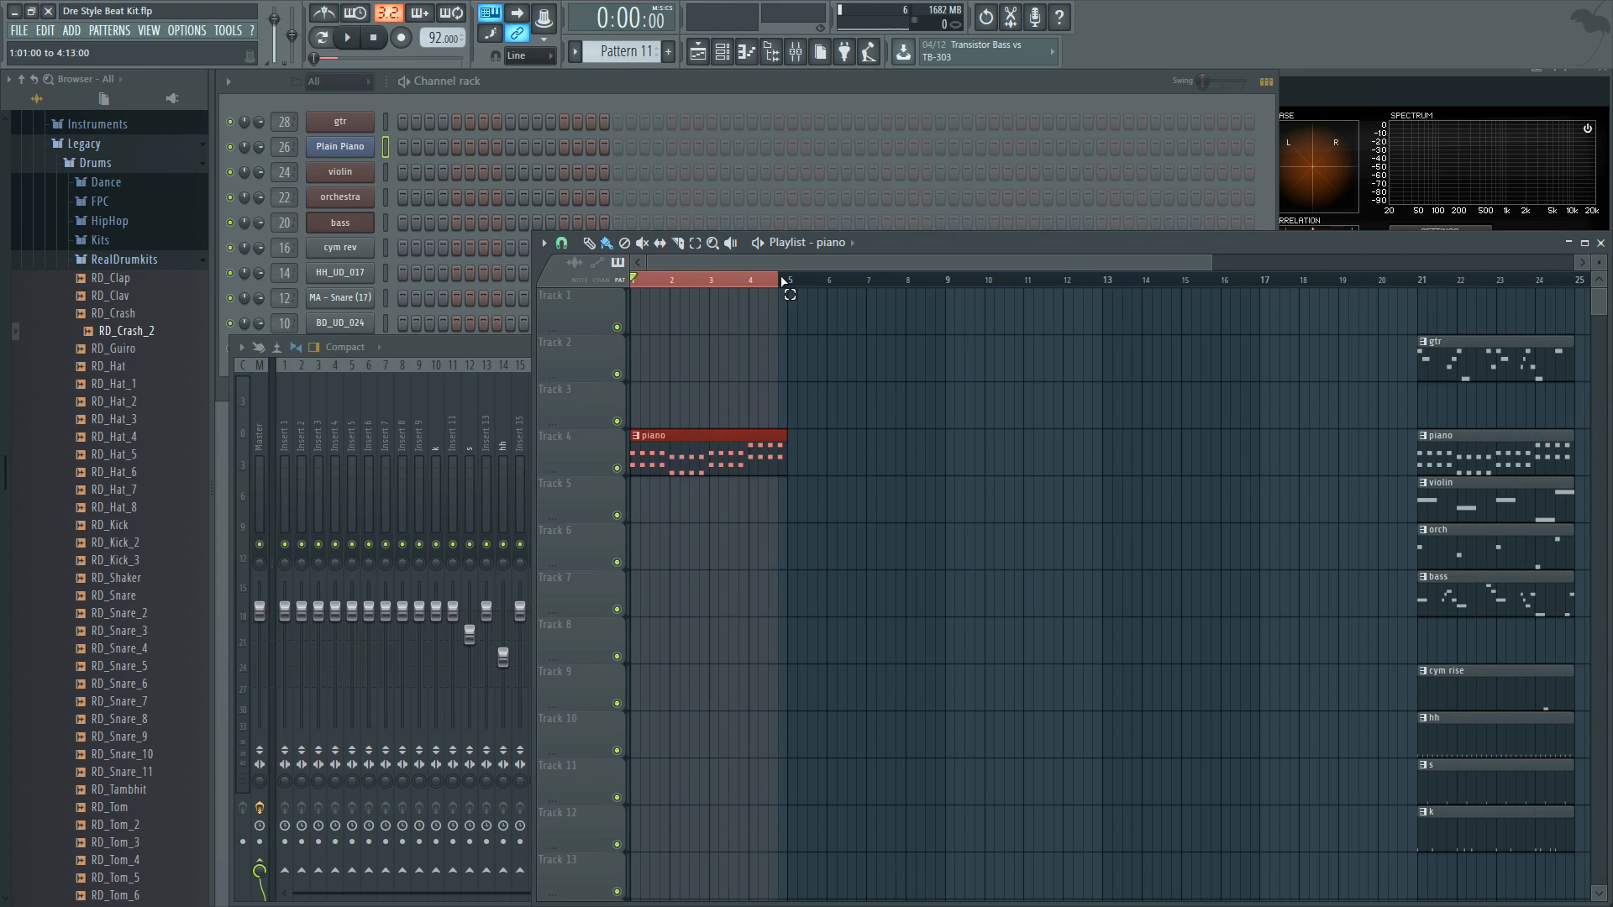
pyautogui.press('space')
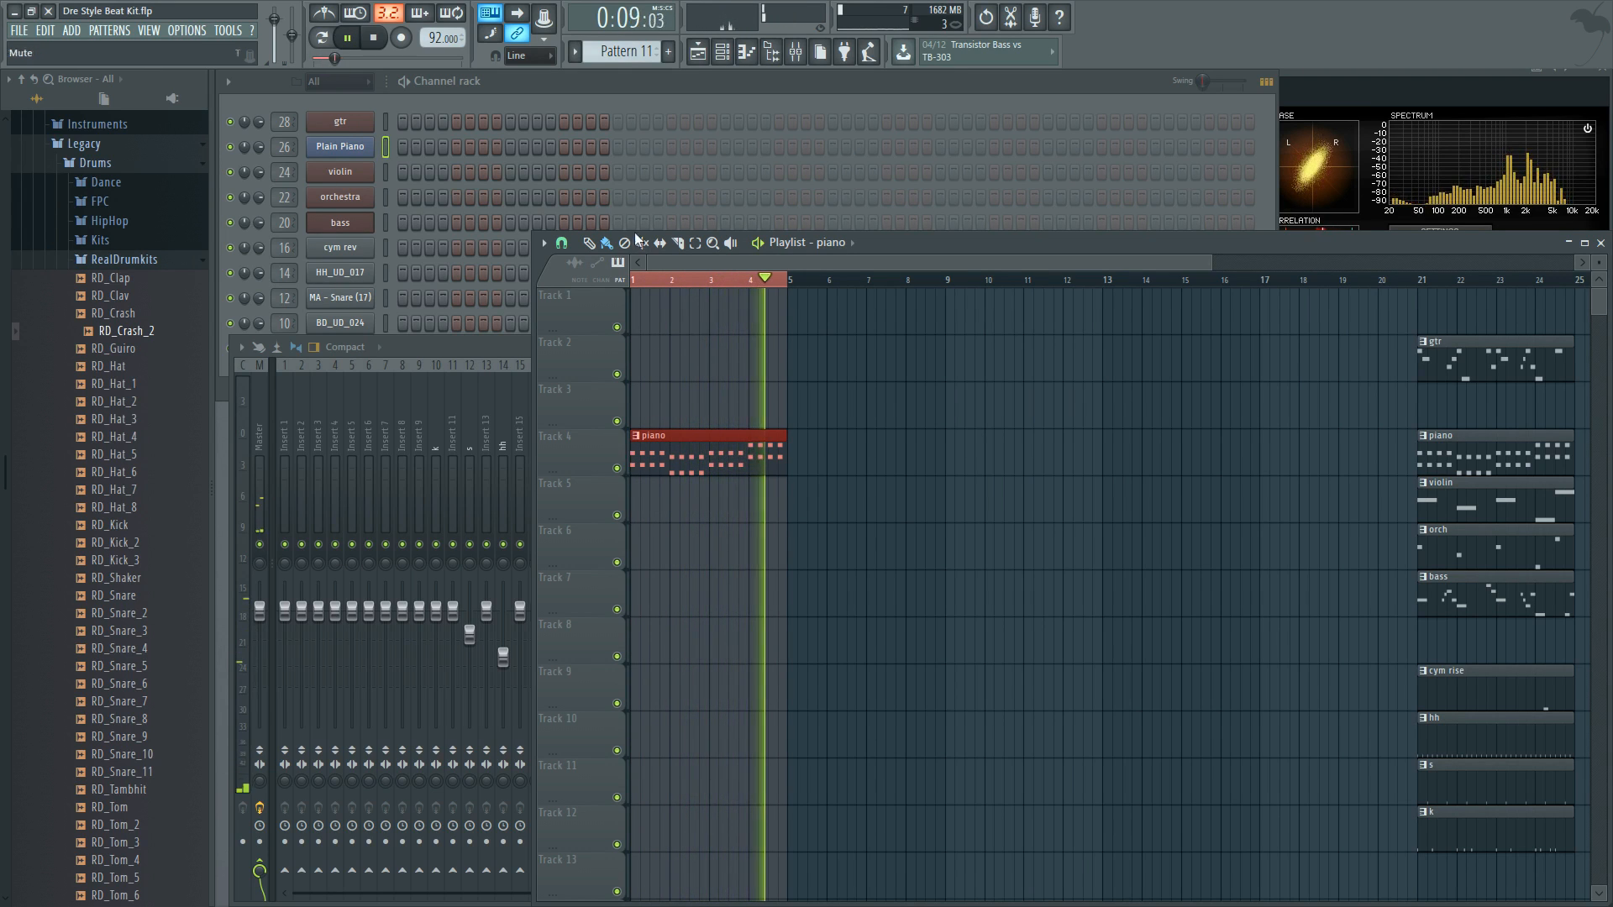
pyautogui.click(375, 38)
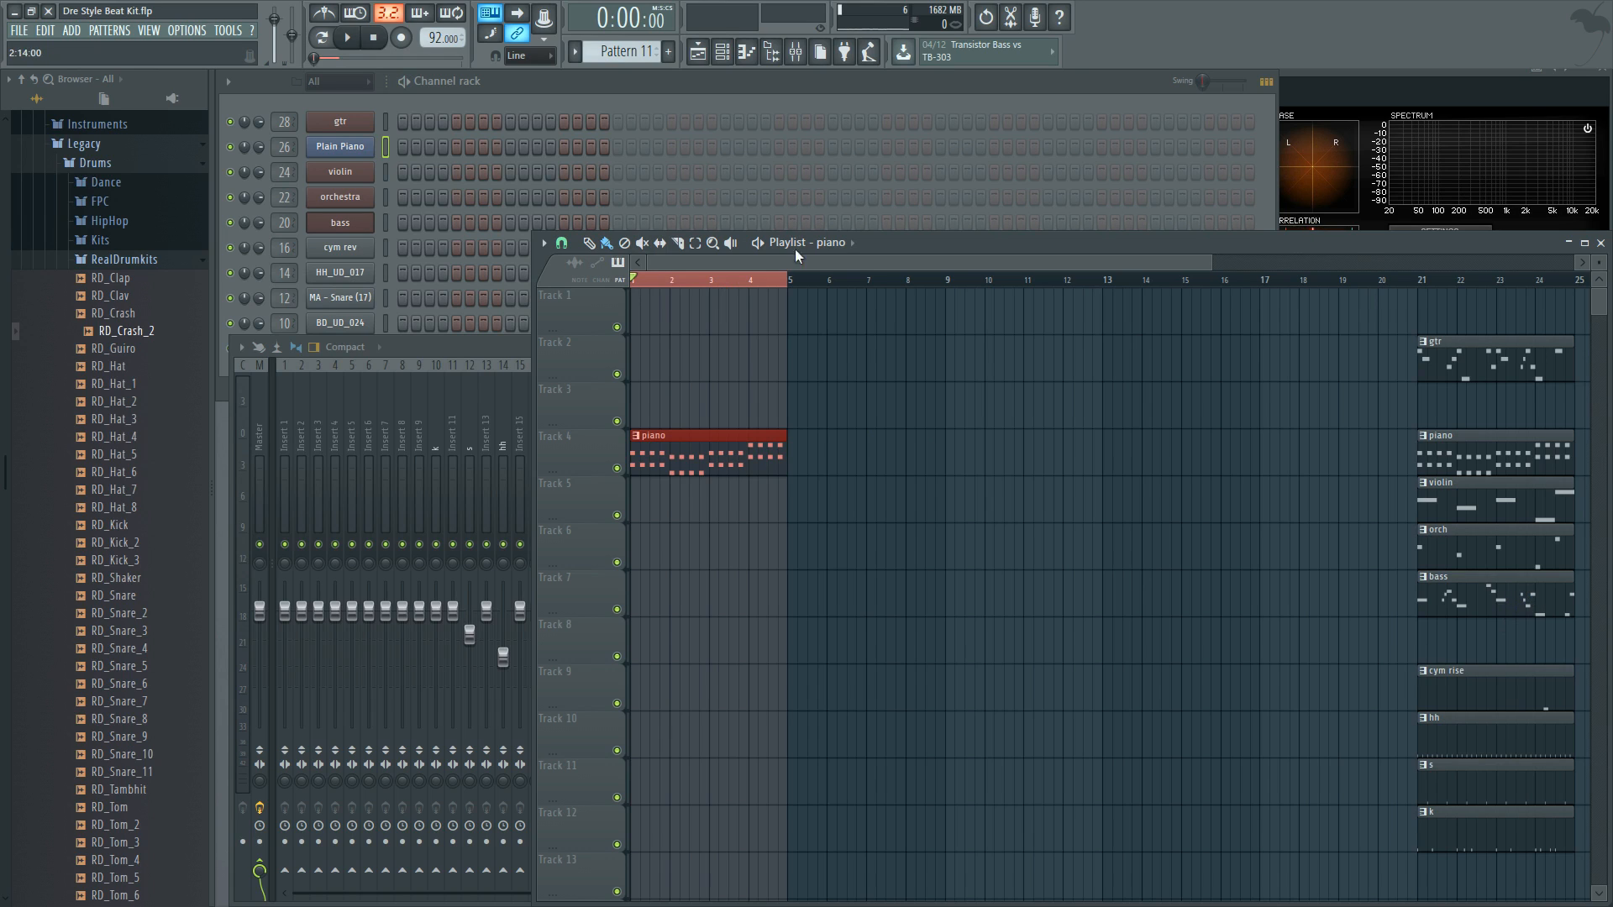
# Step: Select the bass channel, copy the bass clip to bar 1 on Track 7, and start playback
pyautogui.click(383, 224)
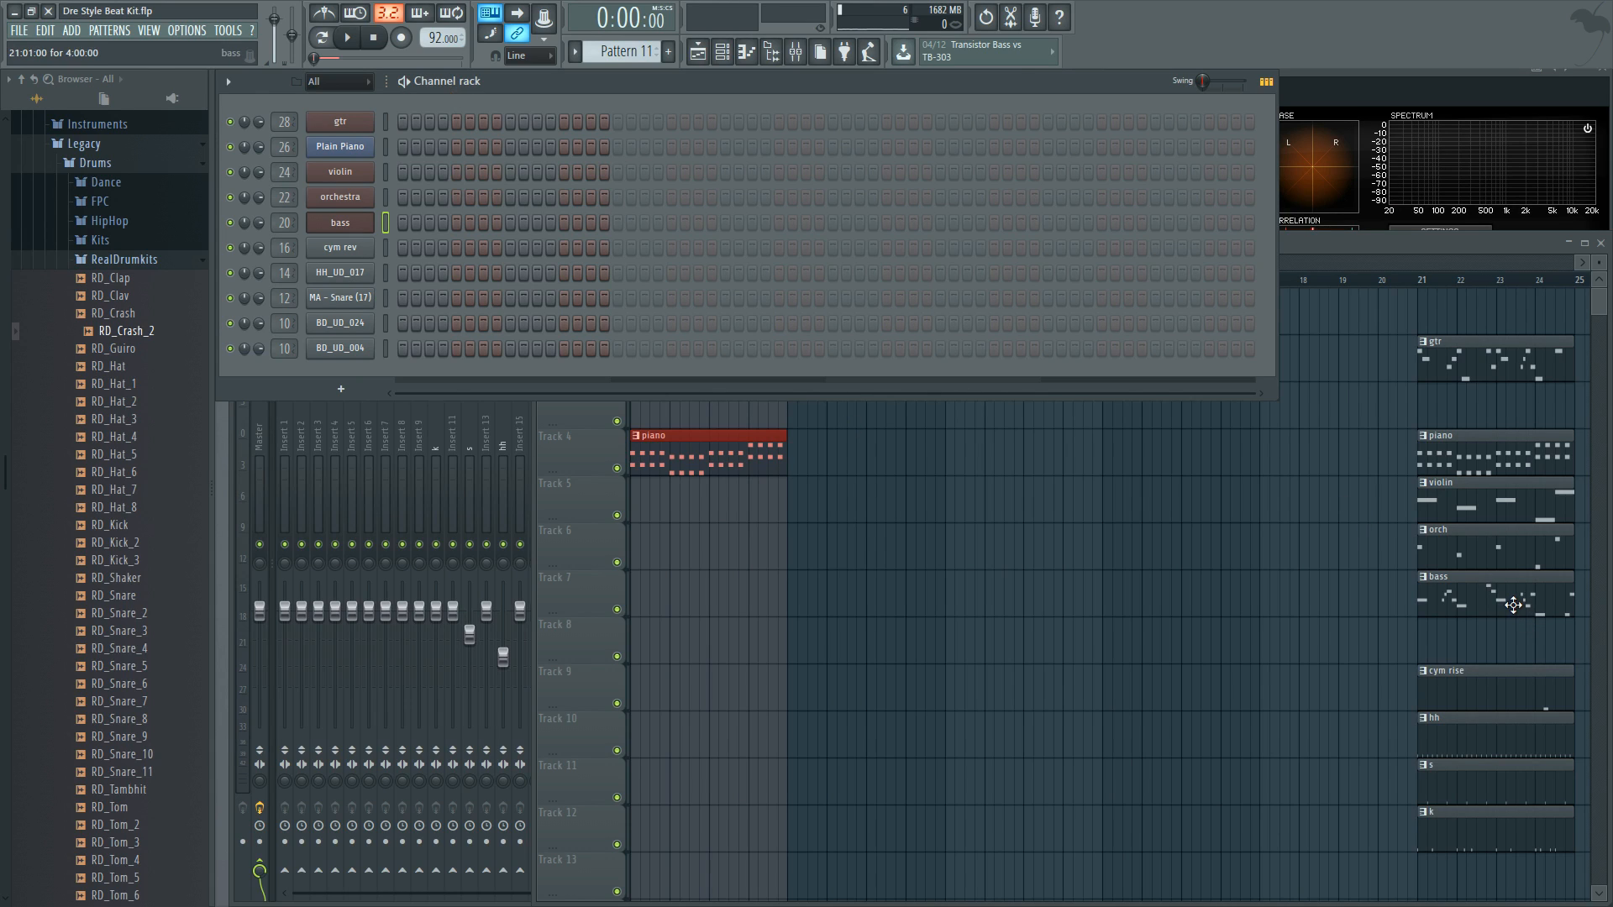
pyautogui.moveTo(1513, 606); pyautogui.dragTo(622, 622)
pyautogui.press('space')
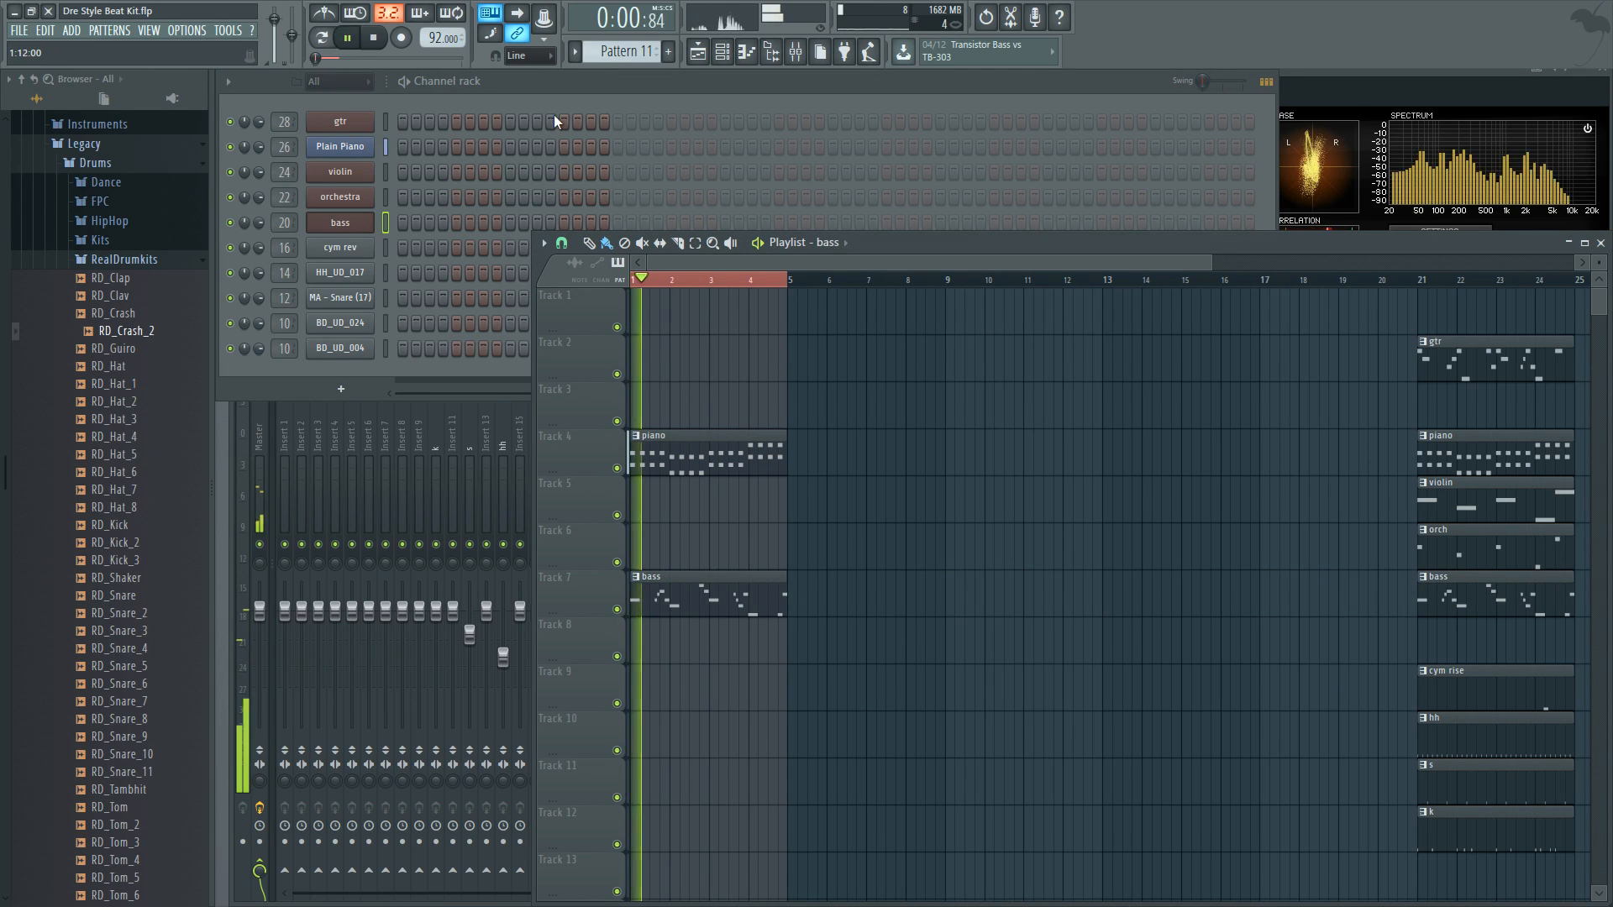
# Step: Lower the piano mixer track's volume to 61% (-9.5 dB) while the loop plays
pyautogui.rightClick(430, 420)
pyautogui.click(687, 343)
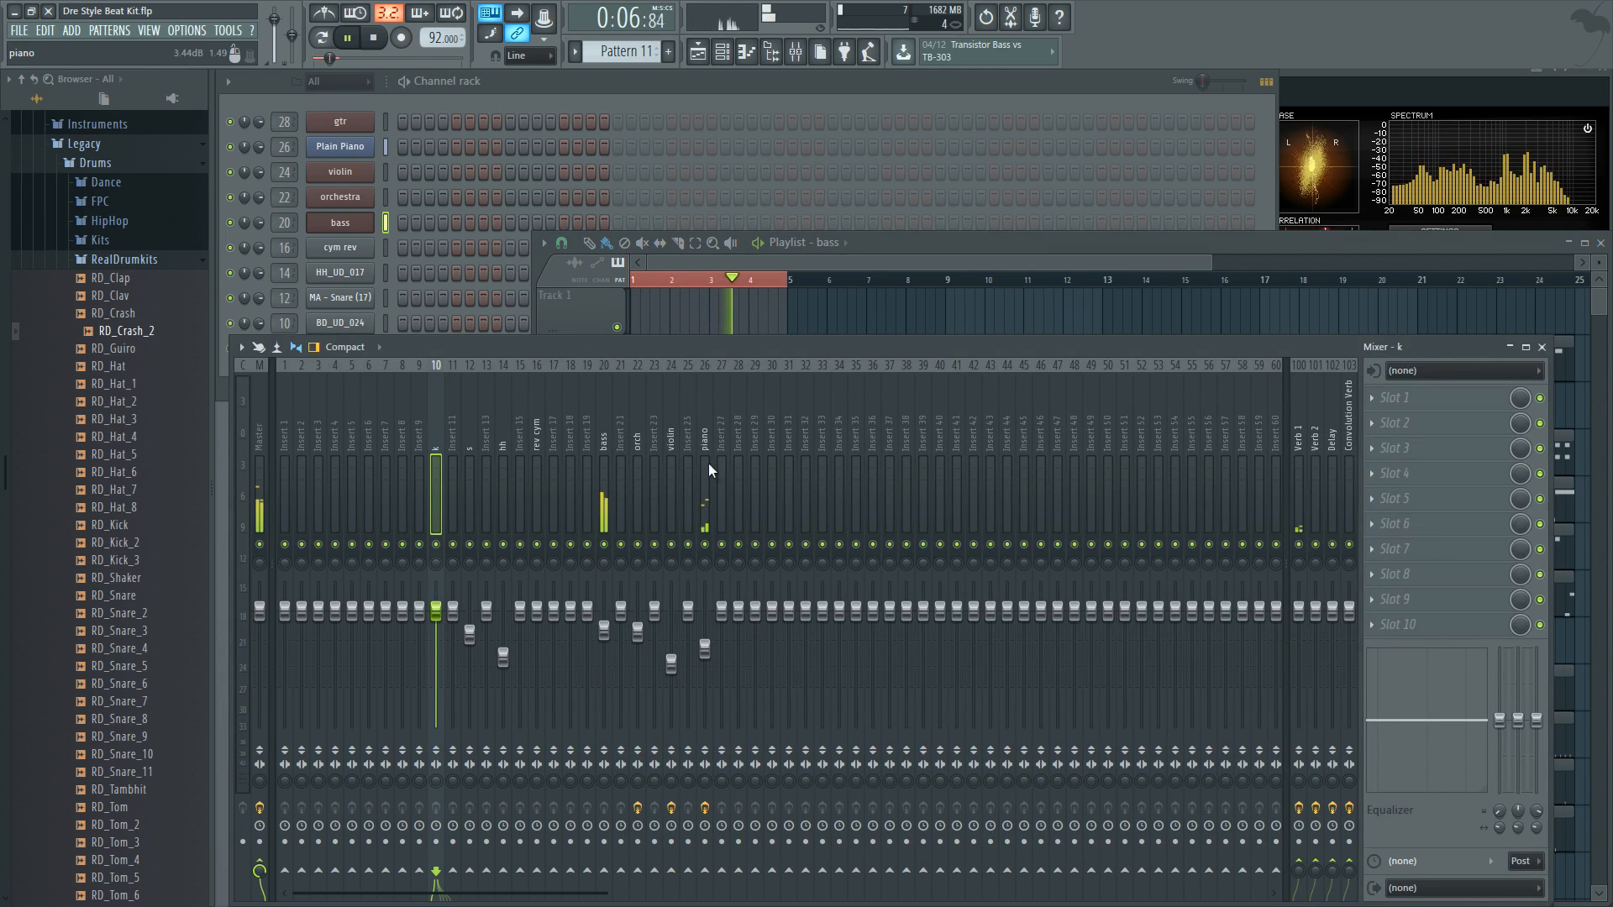
pyautogui.click(704, 651)
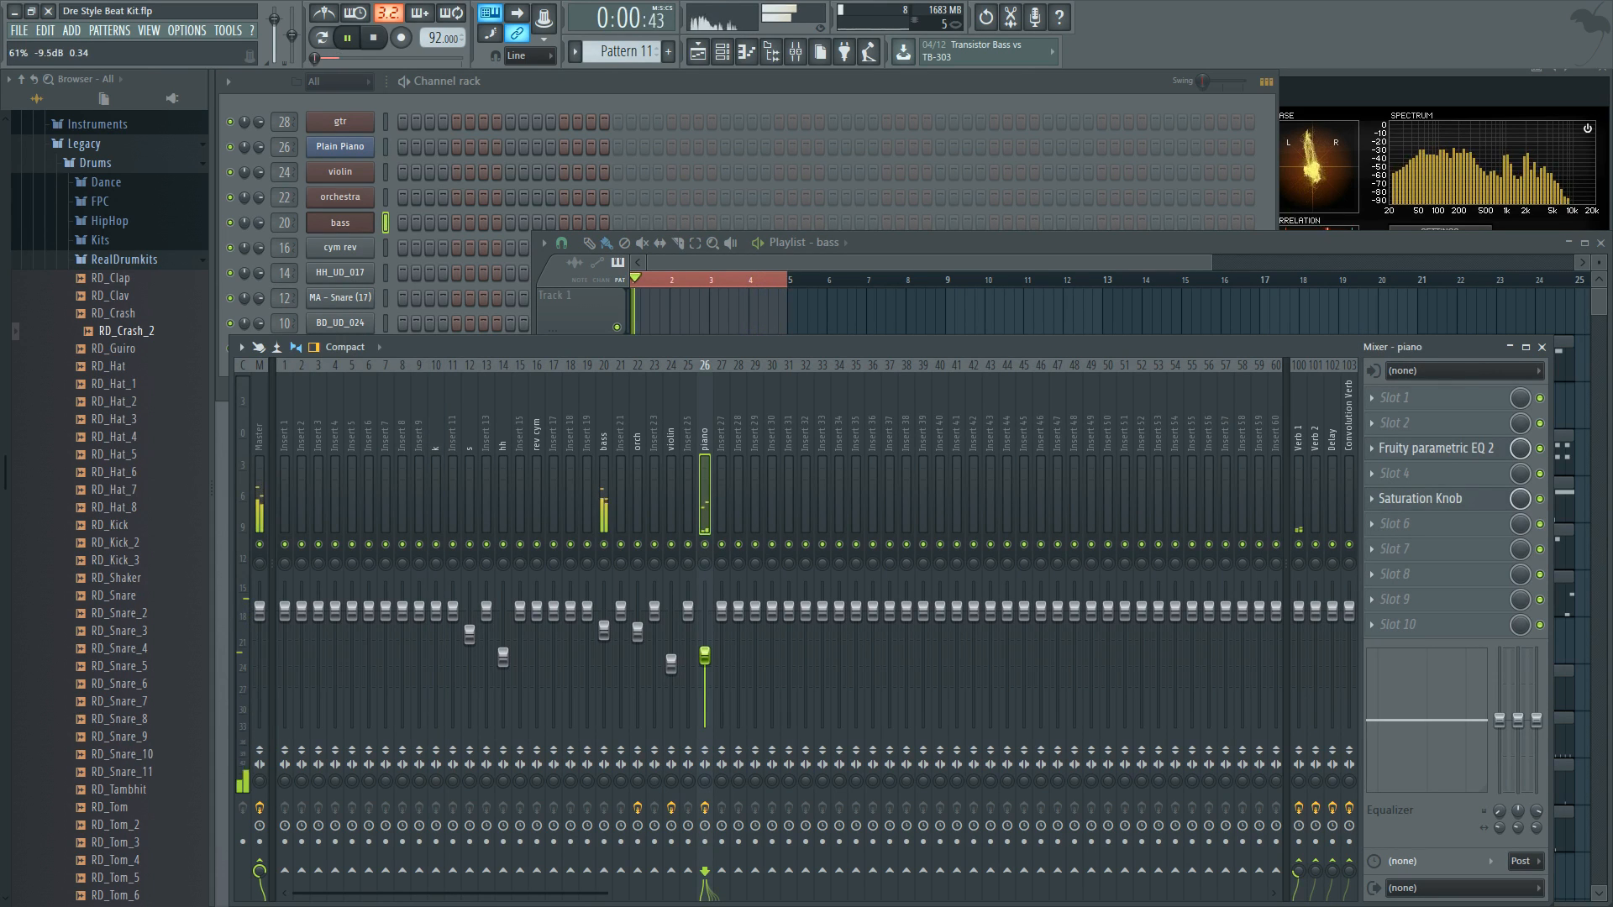
# Step: Load a Fruity parametric EQ 2 into slot 3 of the bass mixer track
pyautogui.click(601, 426)
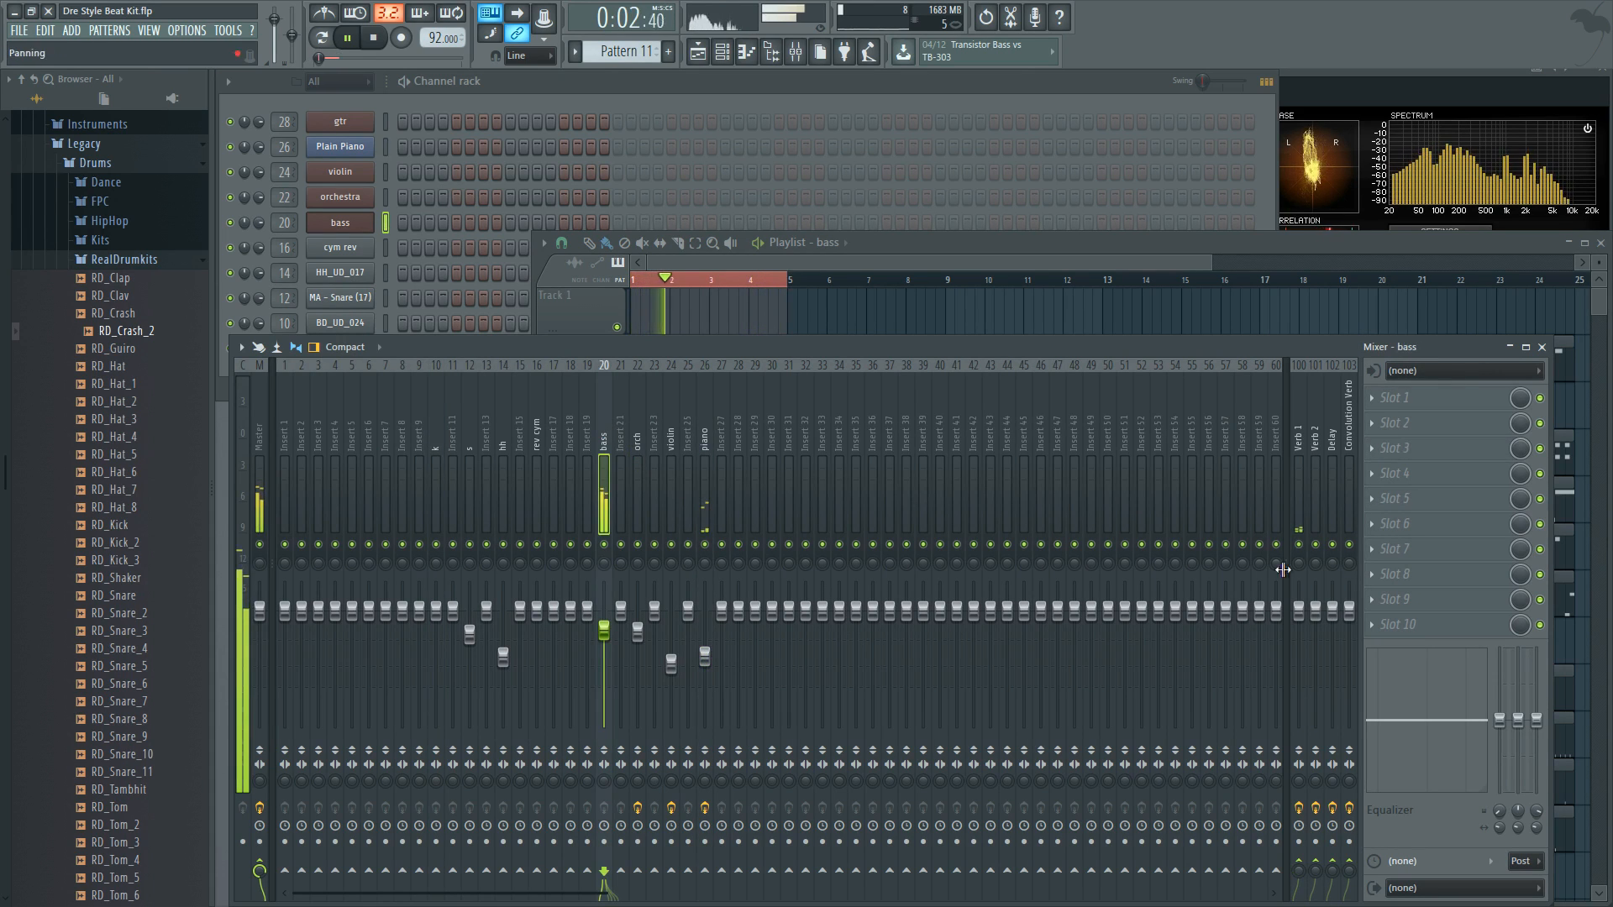
pyautogui.click(1374, 451)
pyautogui.click(1162, 579)
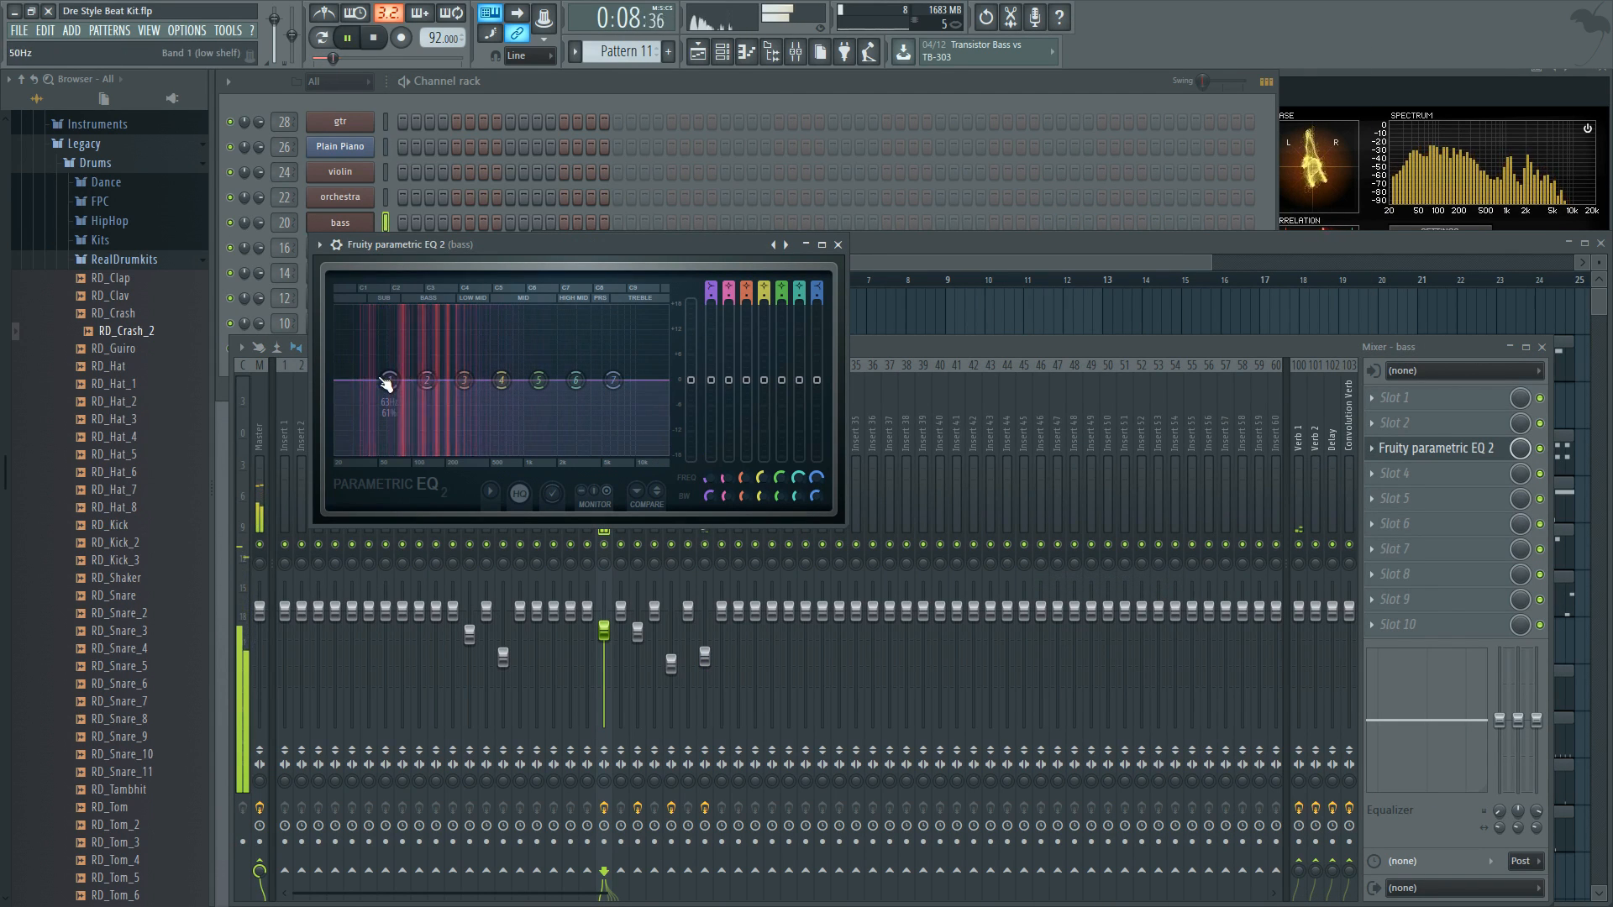
# Step: Give the bass EQ a wide, gentle band 3 boost in the mids, then close the EQ and stop playback
pyautogui.moveTo(465, 388); pyautogui.dragTo(473, 370)
pyautogui.moveTo(742, 500)
pyautogui.mouseDown()
pyautogui.moveTo(742, 479)
pyautogui.moveTo(742, 501)
pyautogui.mouseUp()
pyautogui.moveTo(473, 370); pyautogui.dragTo(492, 366)
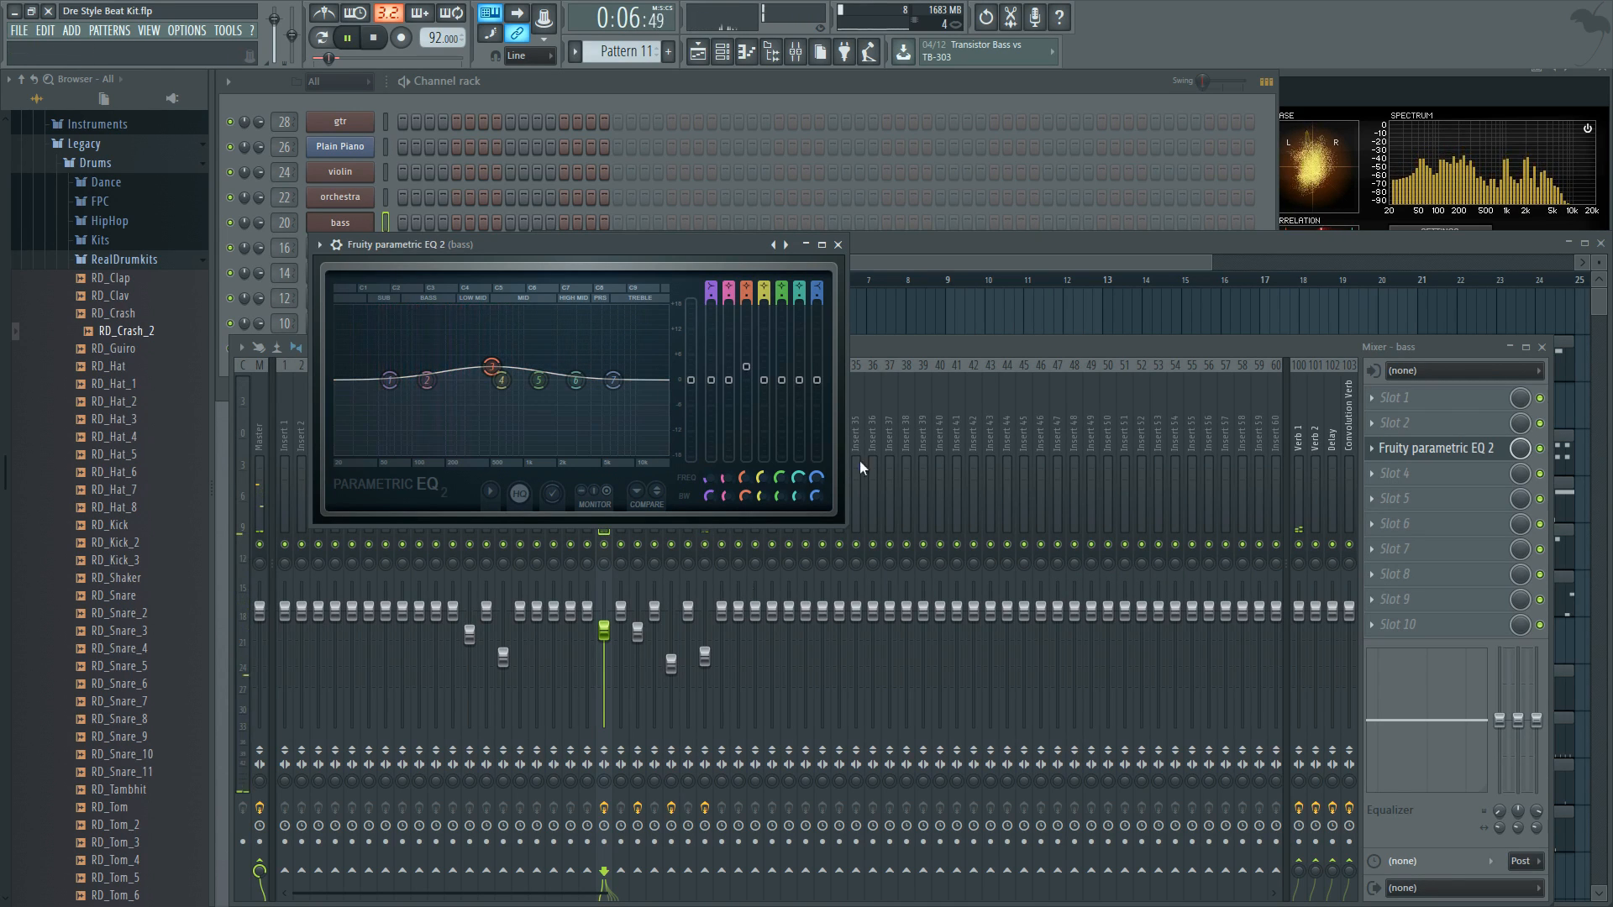
pyautogui.click(838, 245)
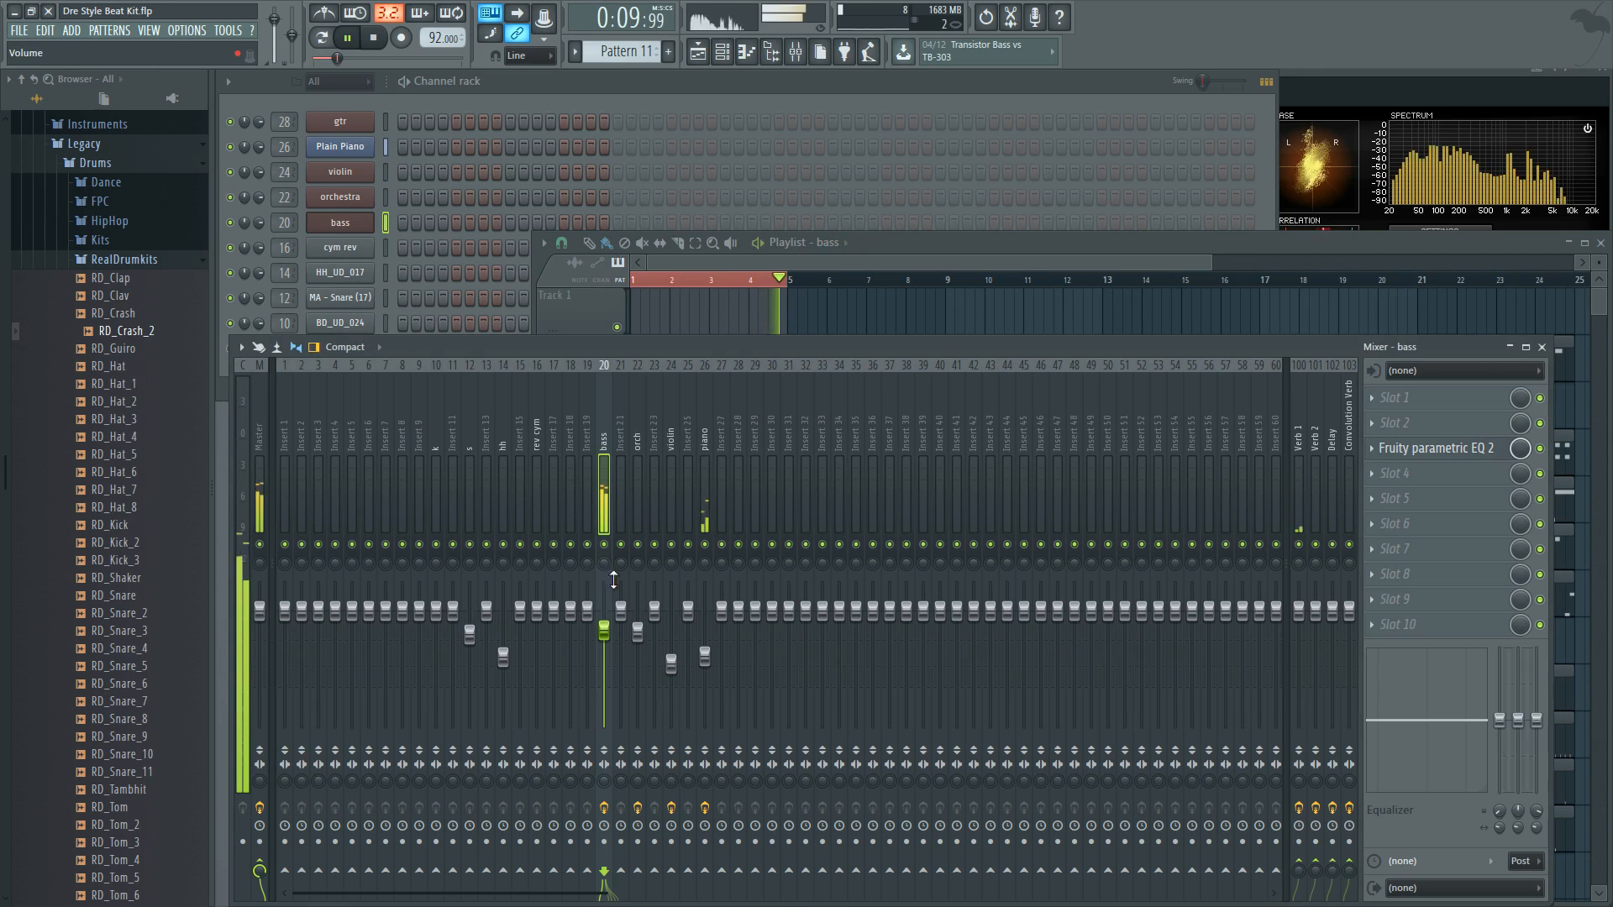
pyautogui.press('space')
# Step: Copy the snare clip "s" from bar 21 to bar 1 on Track 11 and start playback
pyautogui.click(879, 248)
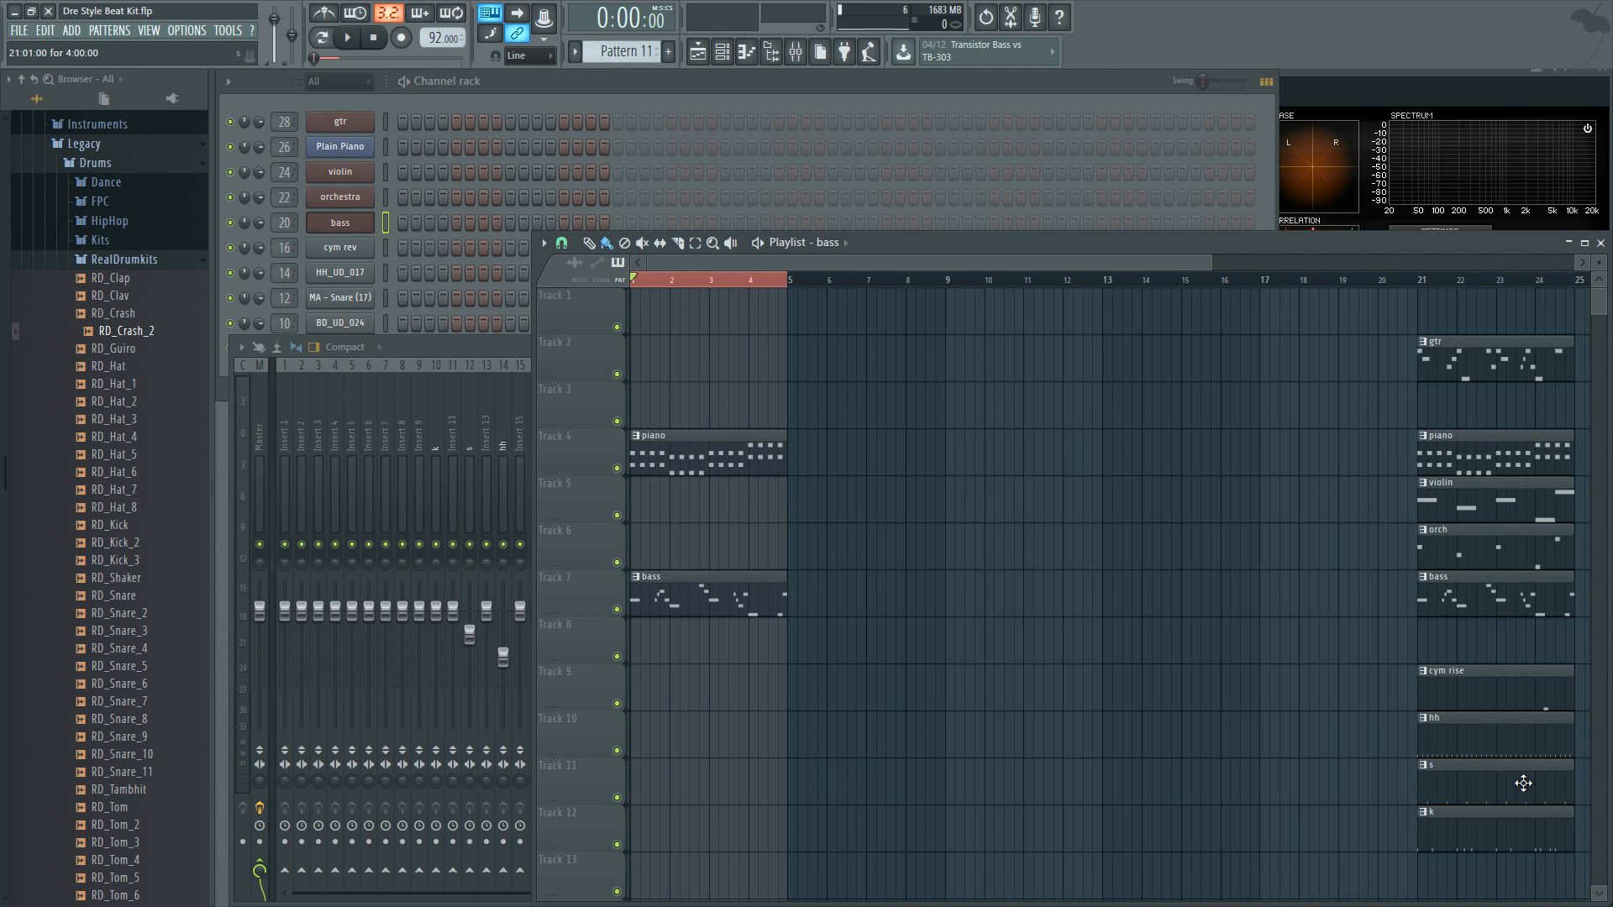
pyautogui.moveTo(1523, 783); pyautogui.dragTo(735, 785)
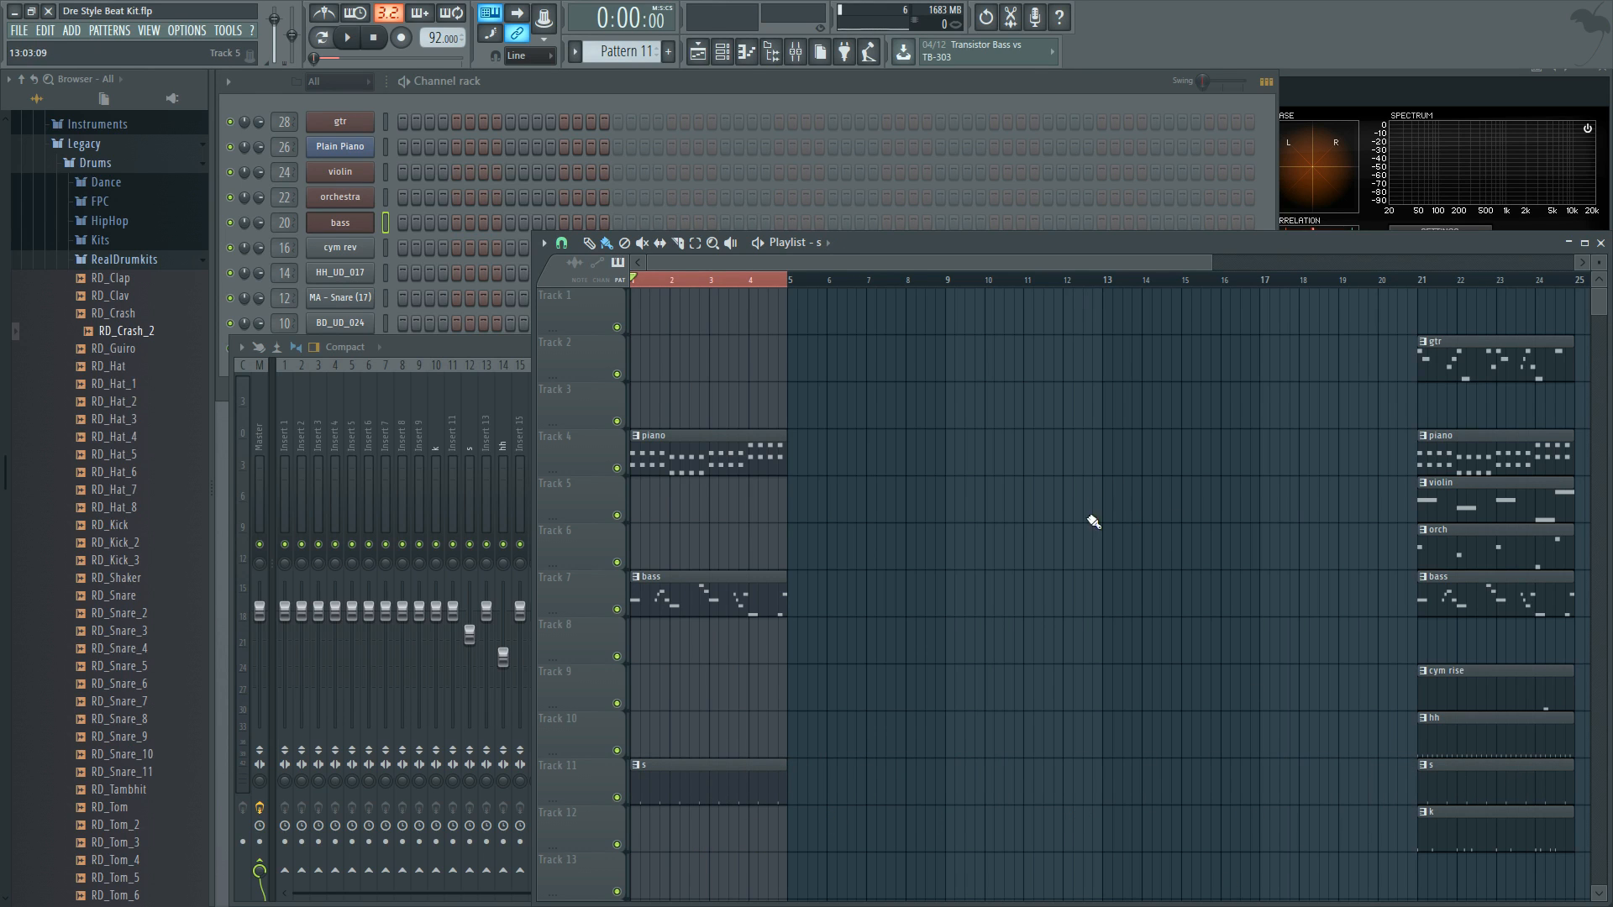
pyautogui.press('space')
# Step: Load a Fruity parametric EQ 2 into slot 3 of the snare mixer track "s"
pyautogui.click(467, 423)
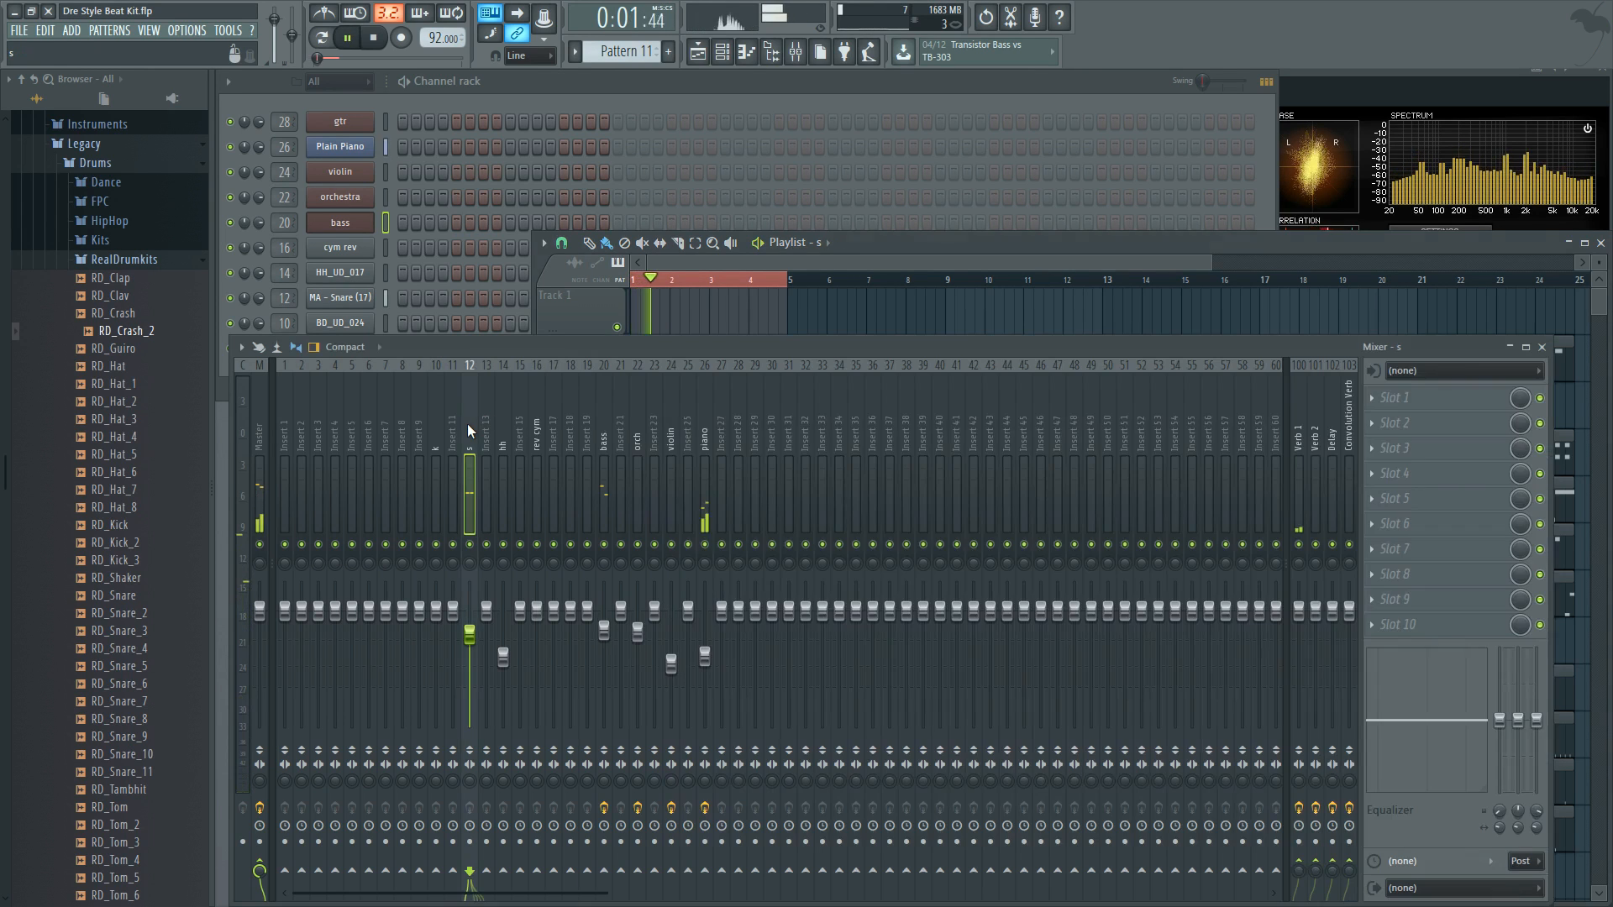
pyautogui.click(1428, 448)
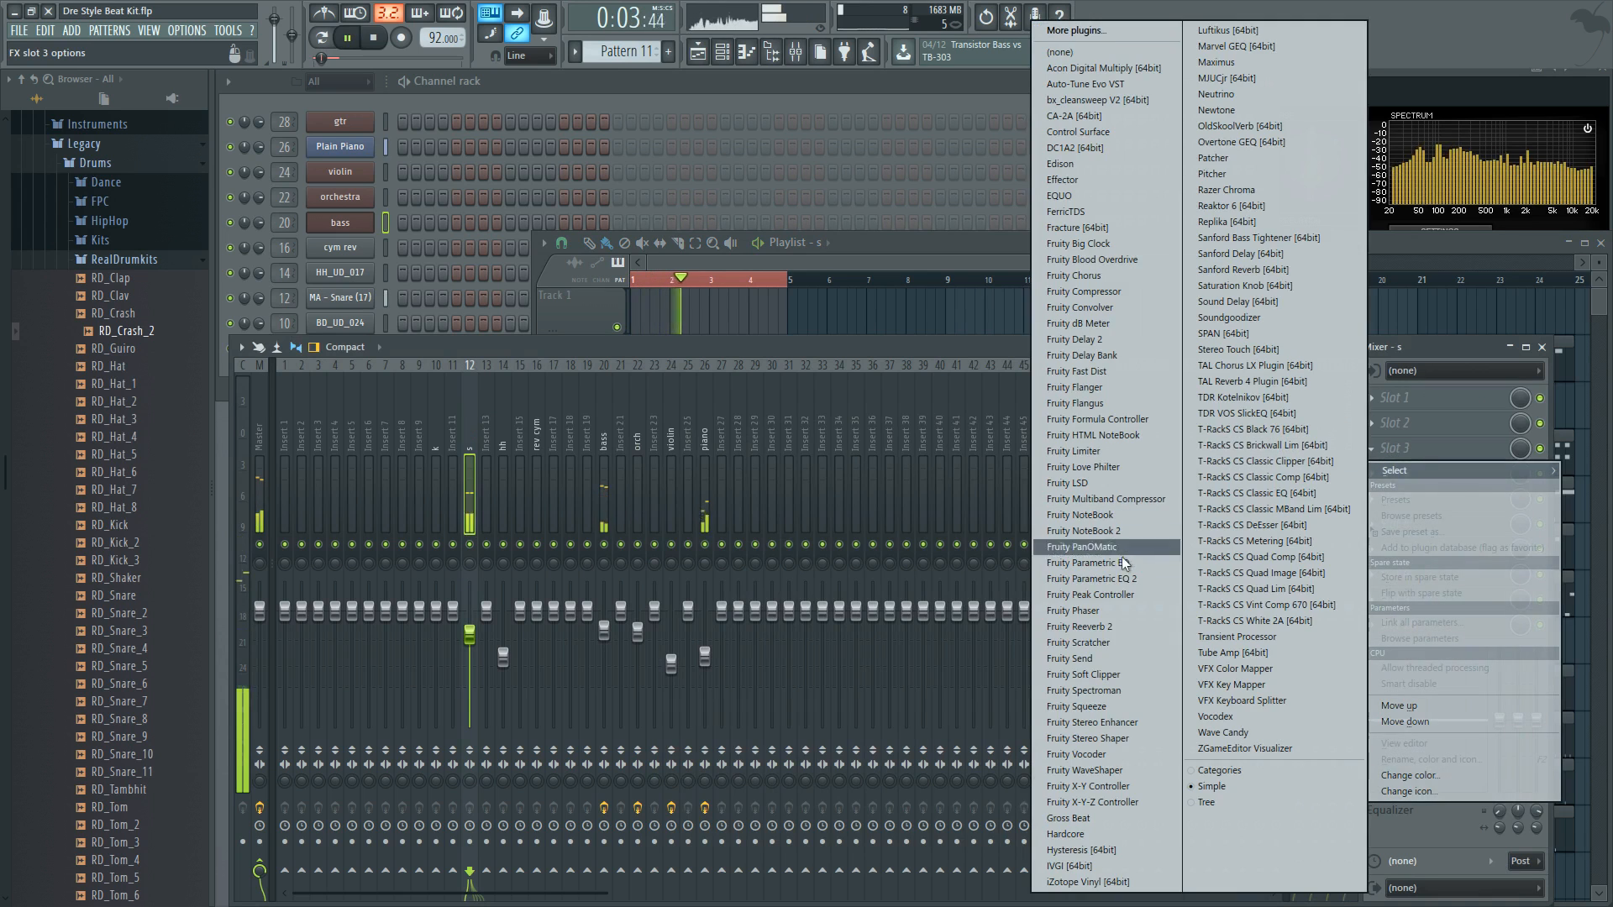
pyautogui.click(1090, 579)
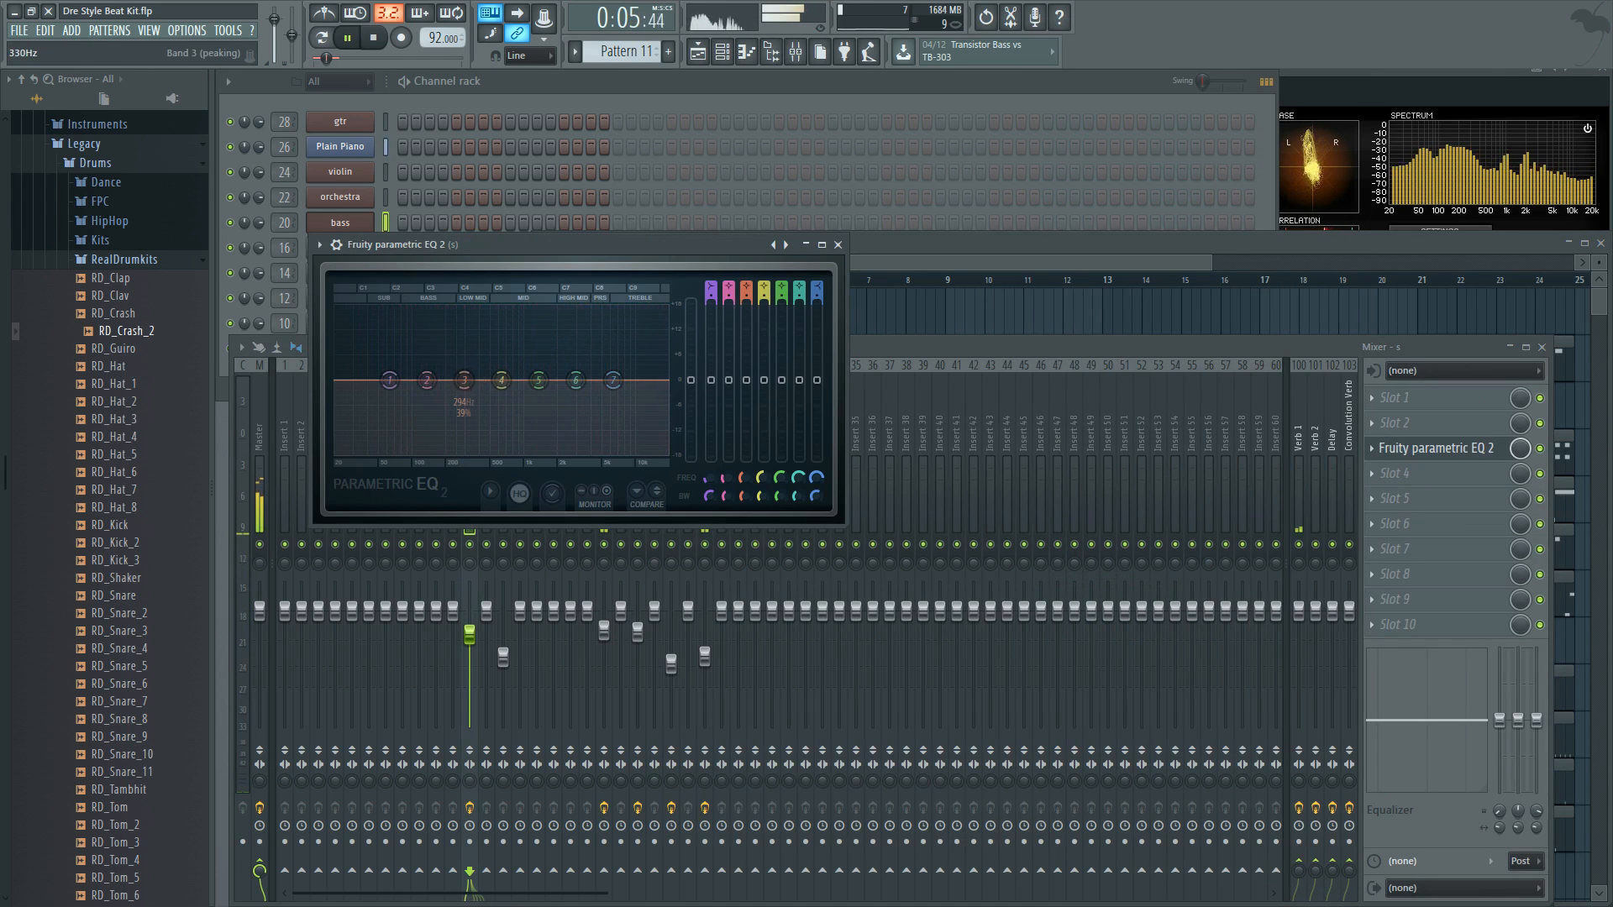
# Step: Boost band 3 of the snare EQ by about 11.1 dB at 461 Hz and lower the snare track's fader slightly
pyautogui.moveTo(464, 380); pyautogui.dragTo(484, 333)
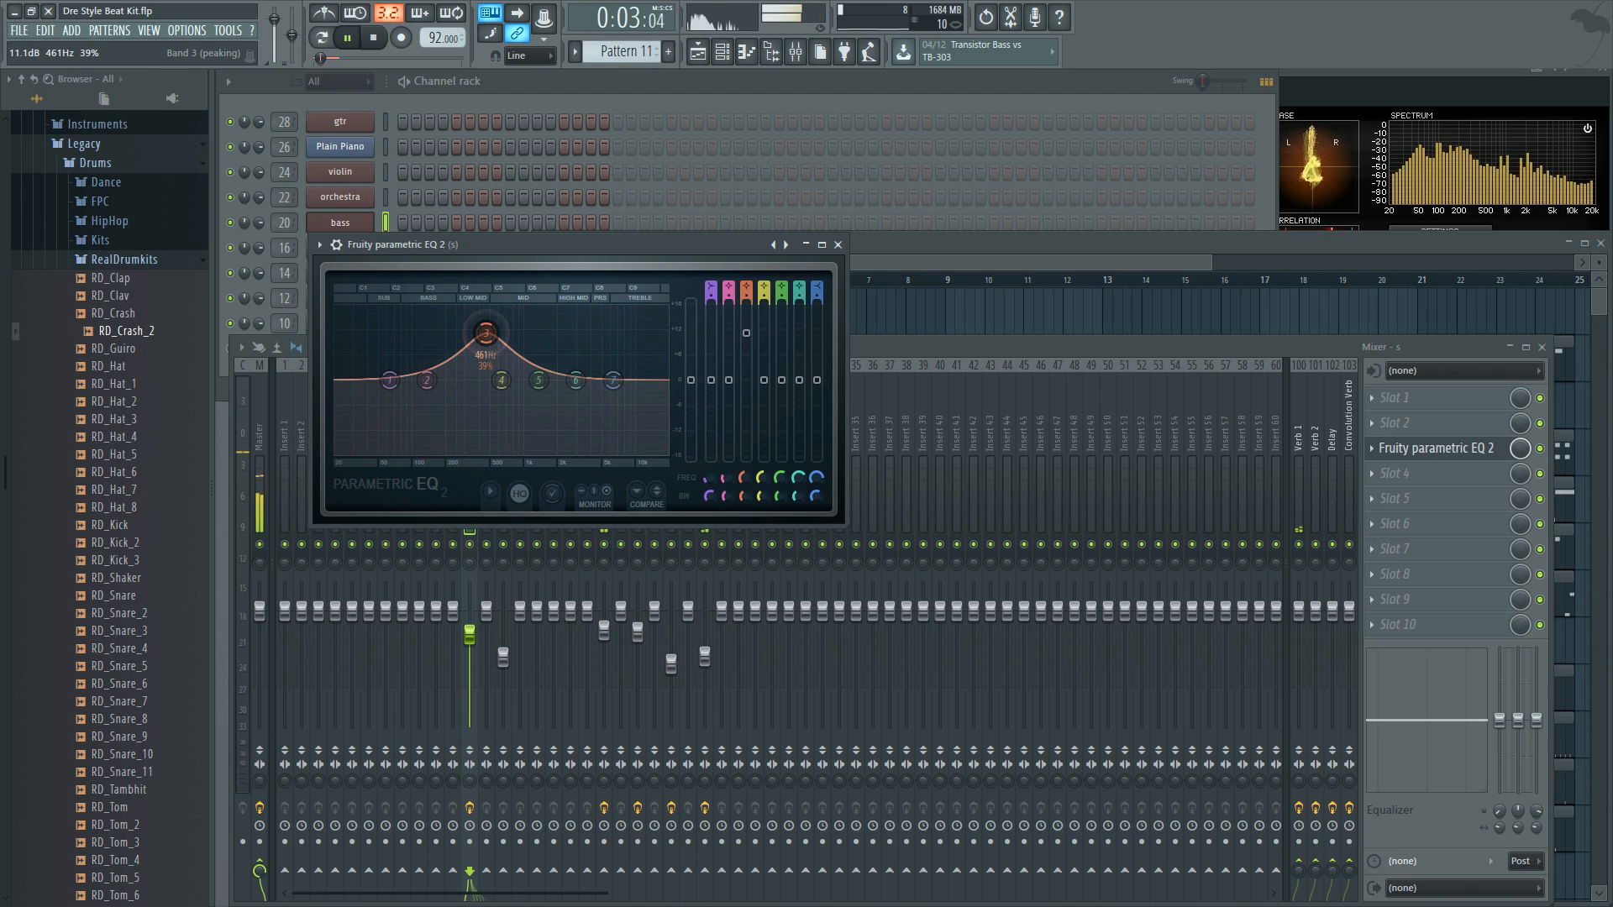
pyautogui.click(838, 246)
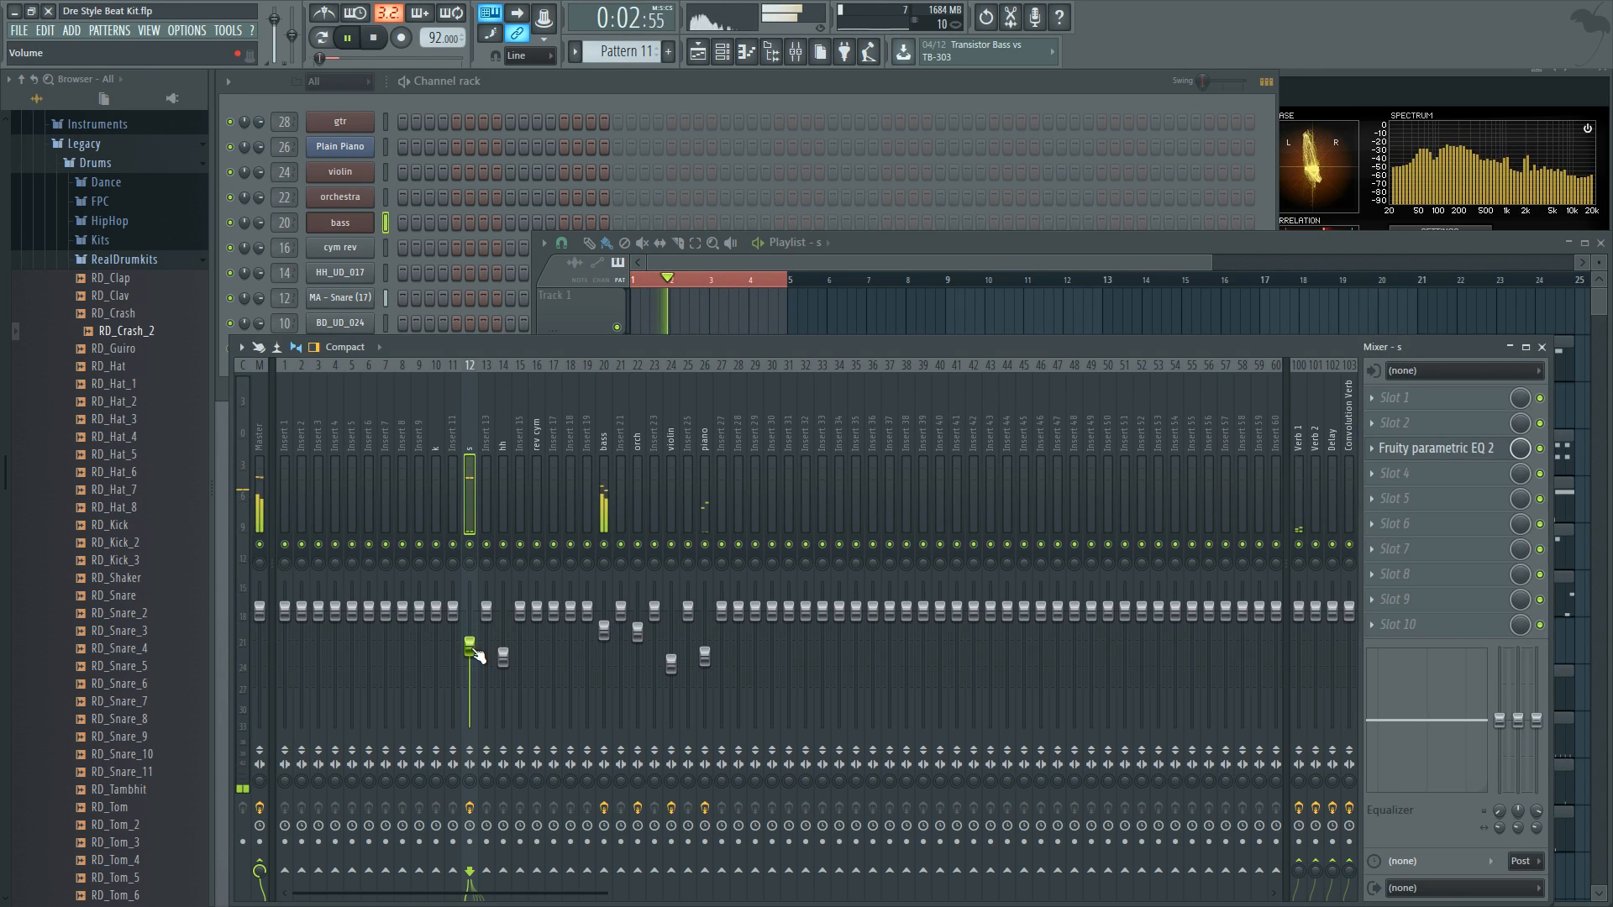
pyautogui.press('space')
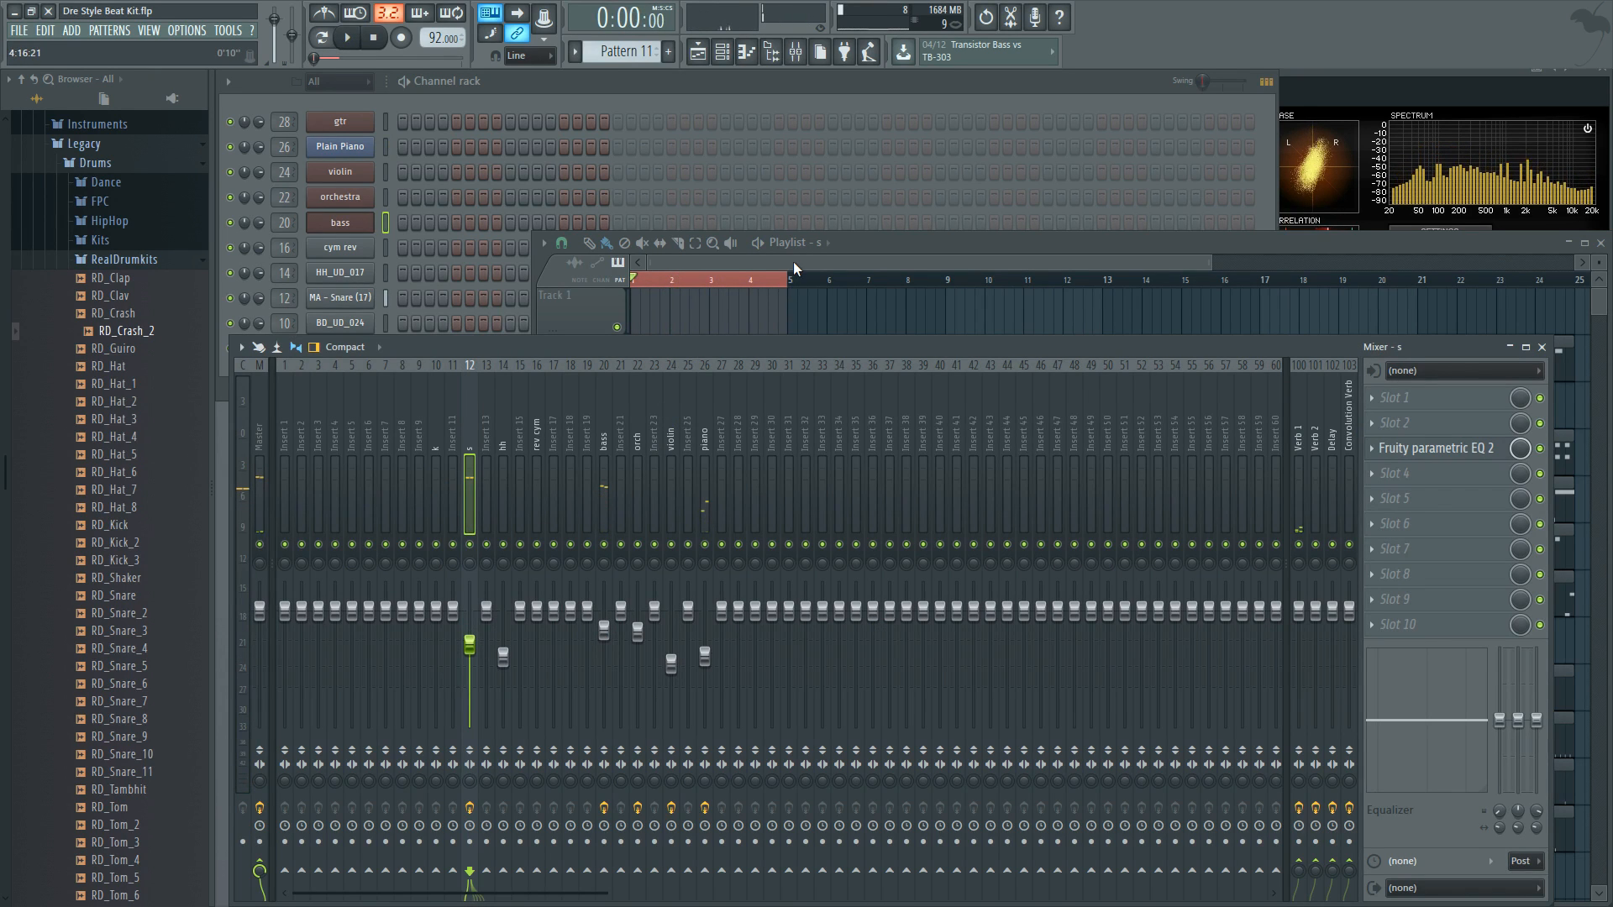
# Step: Copy the kick clip "k" from bar 21 to bar 1 on Track 12 and make "k" the active pattern
pyautogui.click(793, 260)
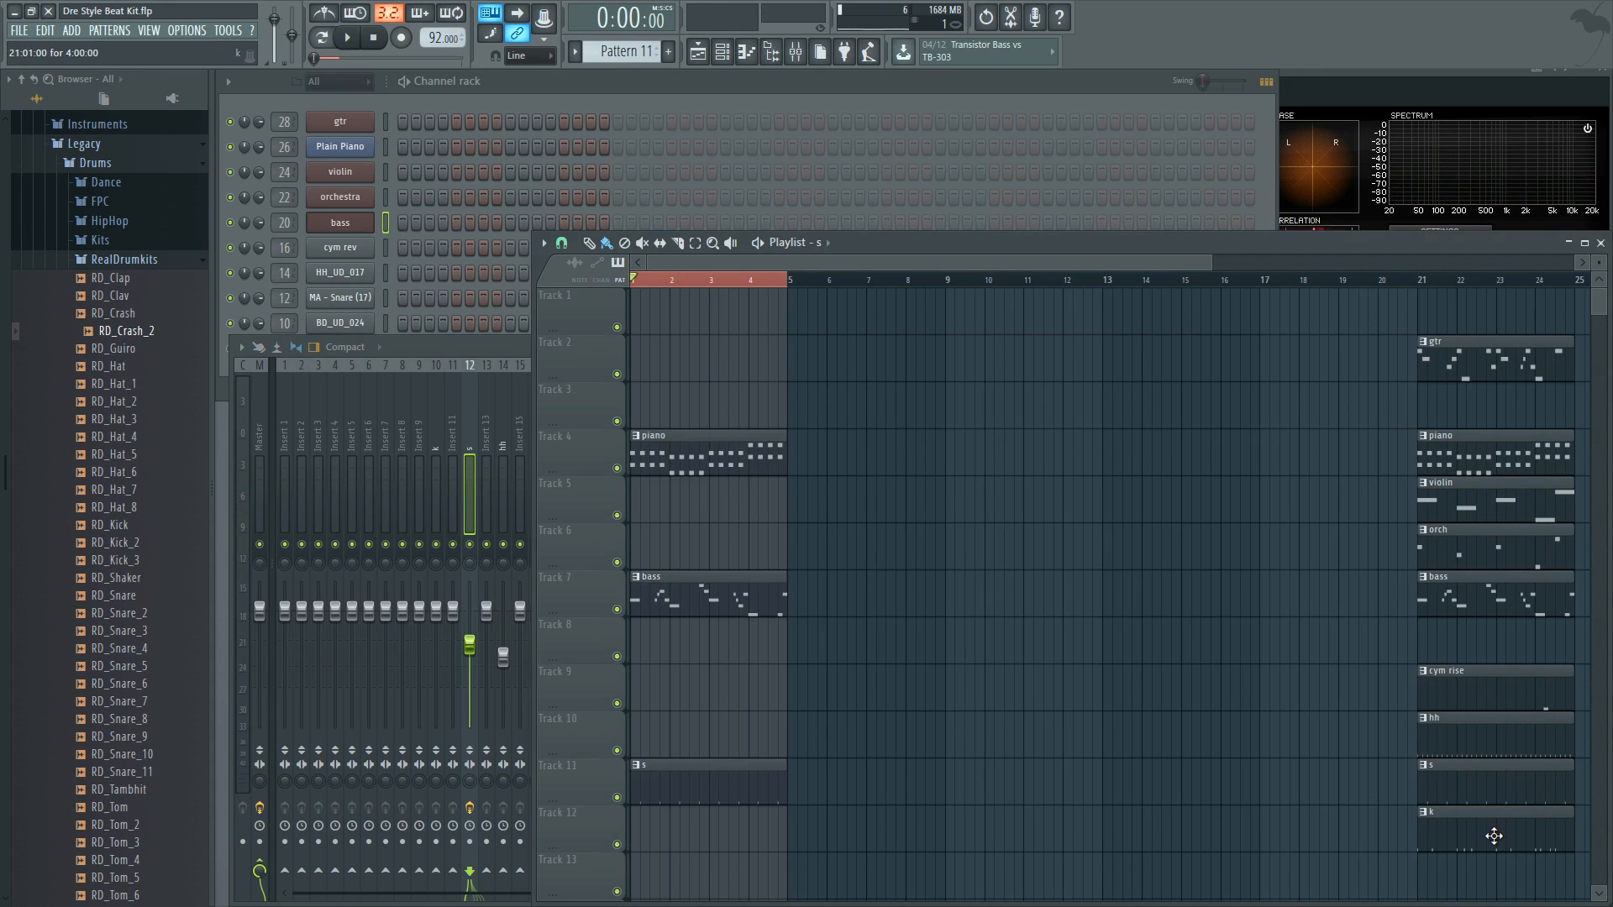
pyautogui.moveTo(1495, 837); pyautogui.dragTo(706, 837)
pyautogui.click(576, 52)
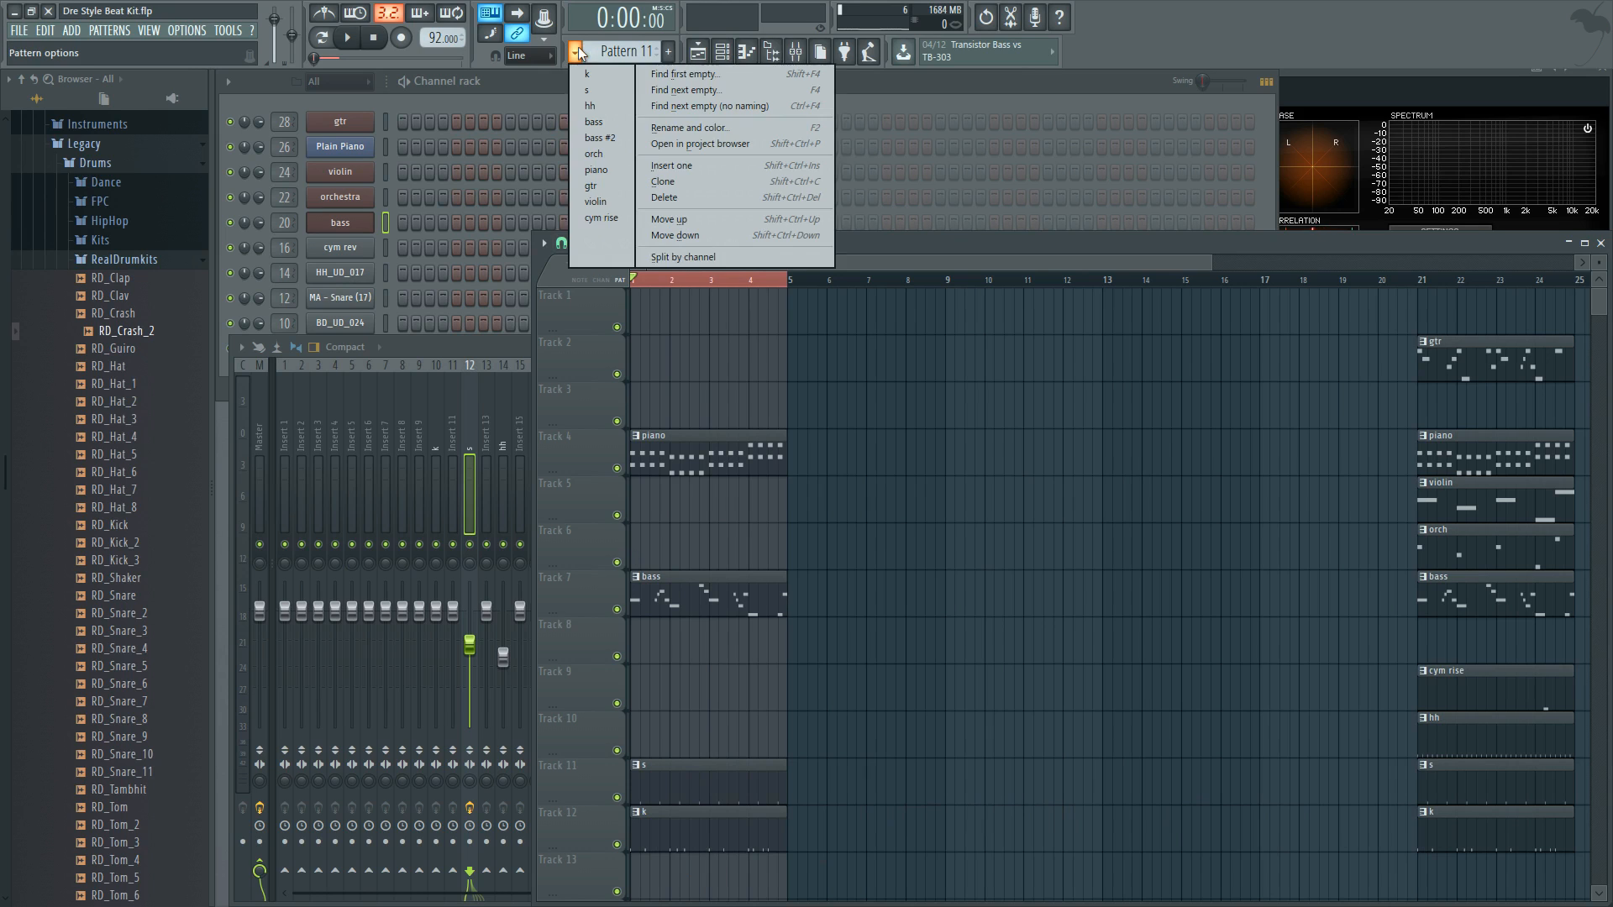
pyautogui.click(594, 79)
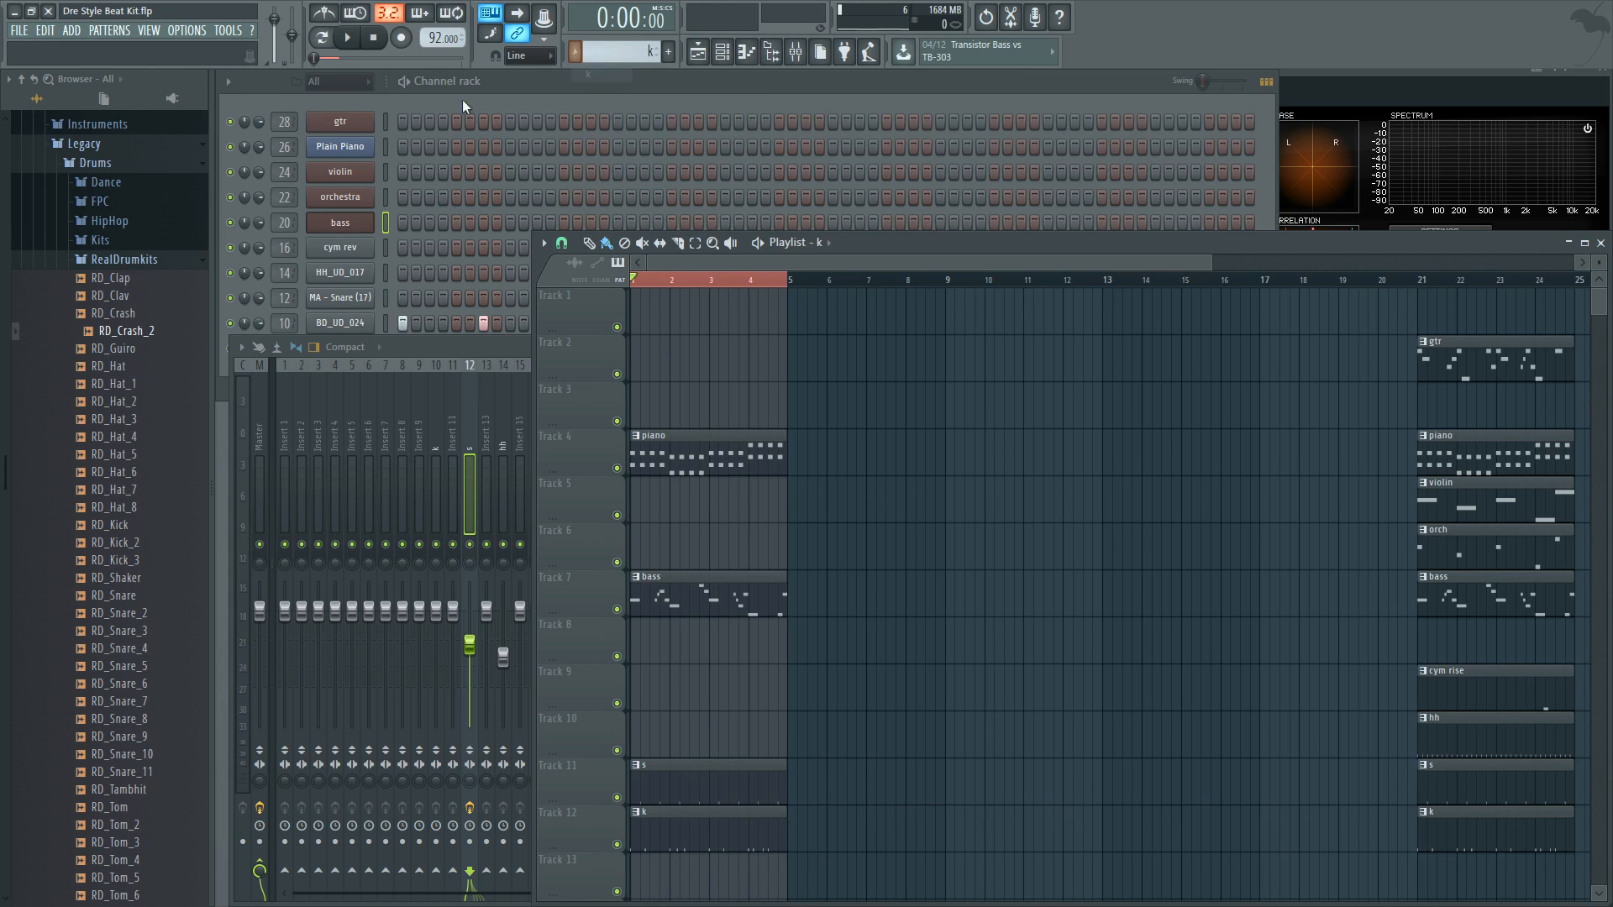
# Step: Audition the two layered kick samples BD_UD_004 and BD_UD_024 in the channel rack
pyautogui.click(504, 81)
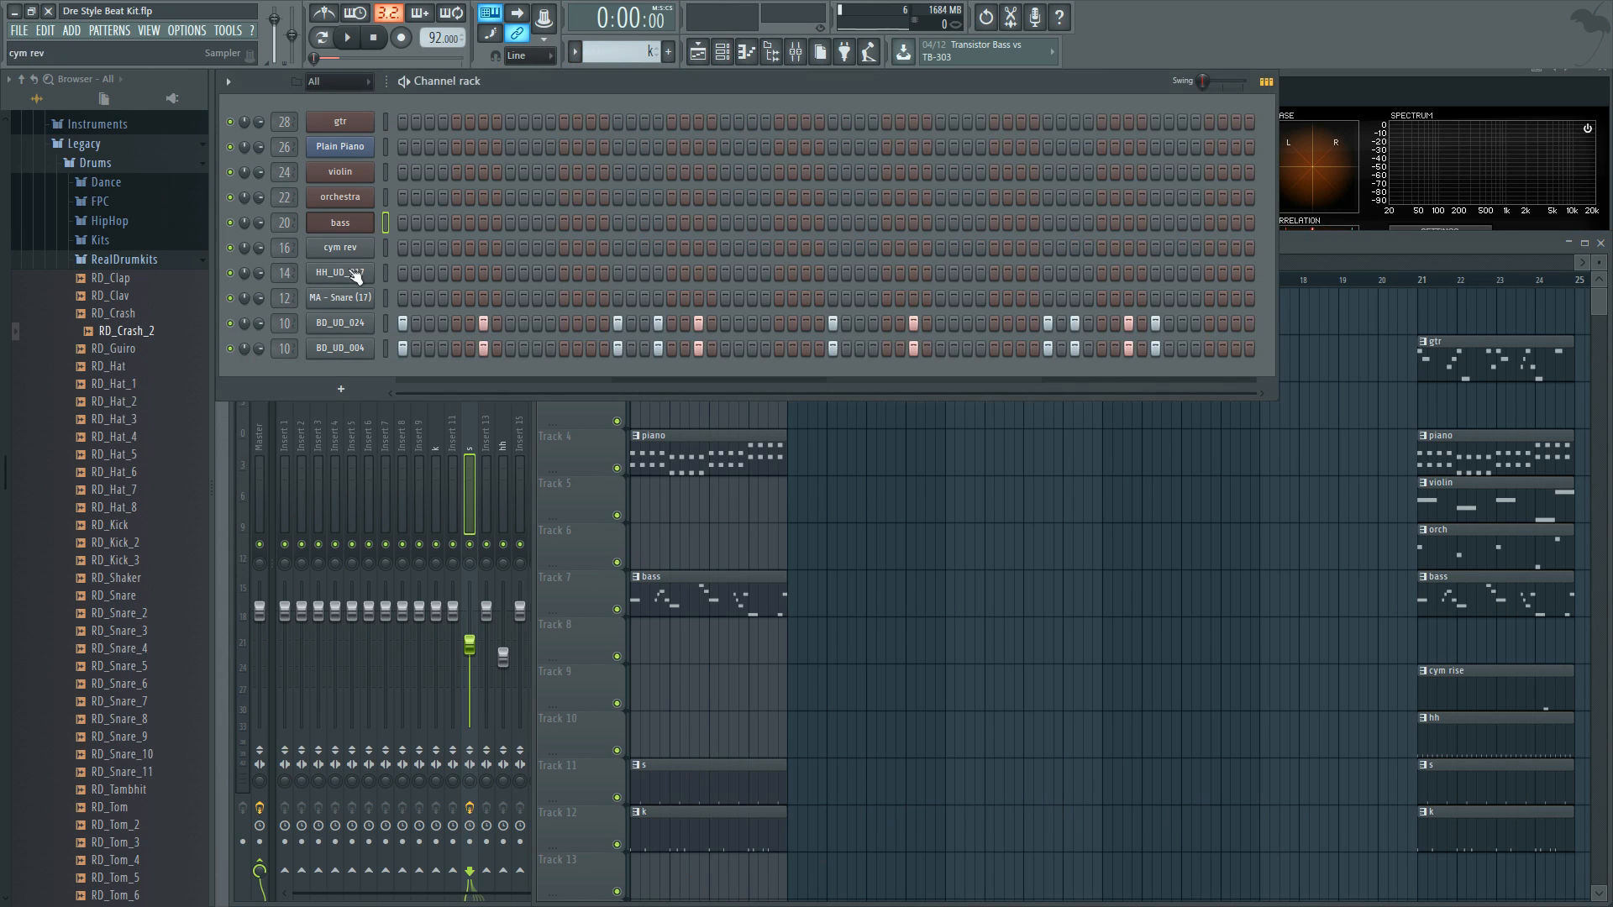
pyautogui.click(384, 349)
pyautogui.press('q')
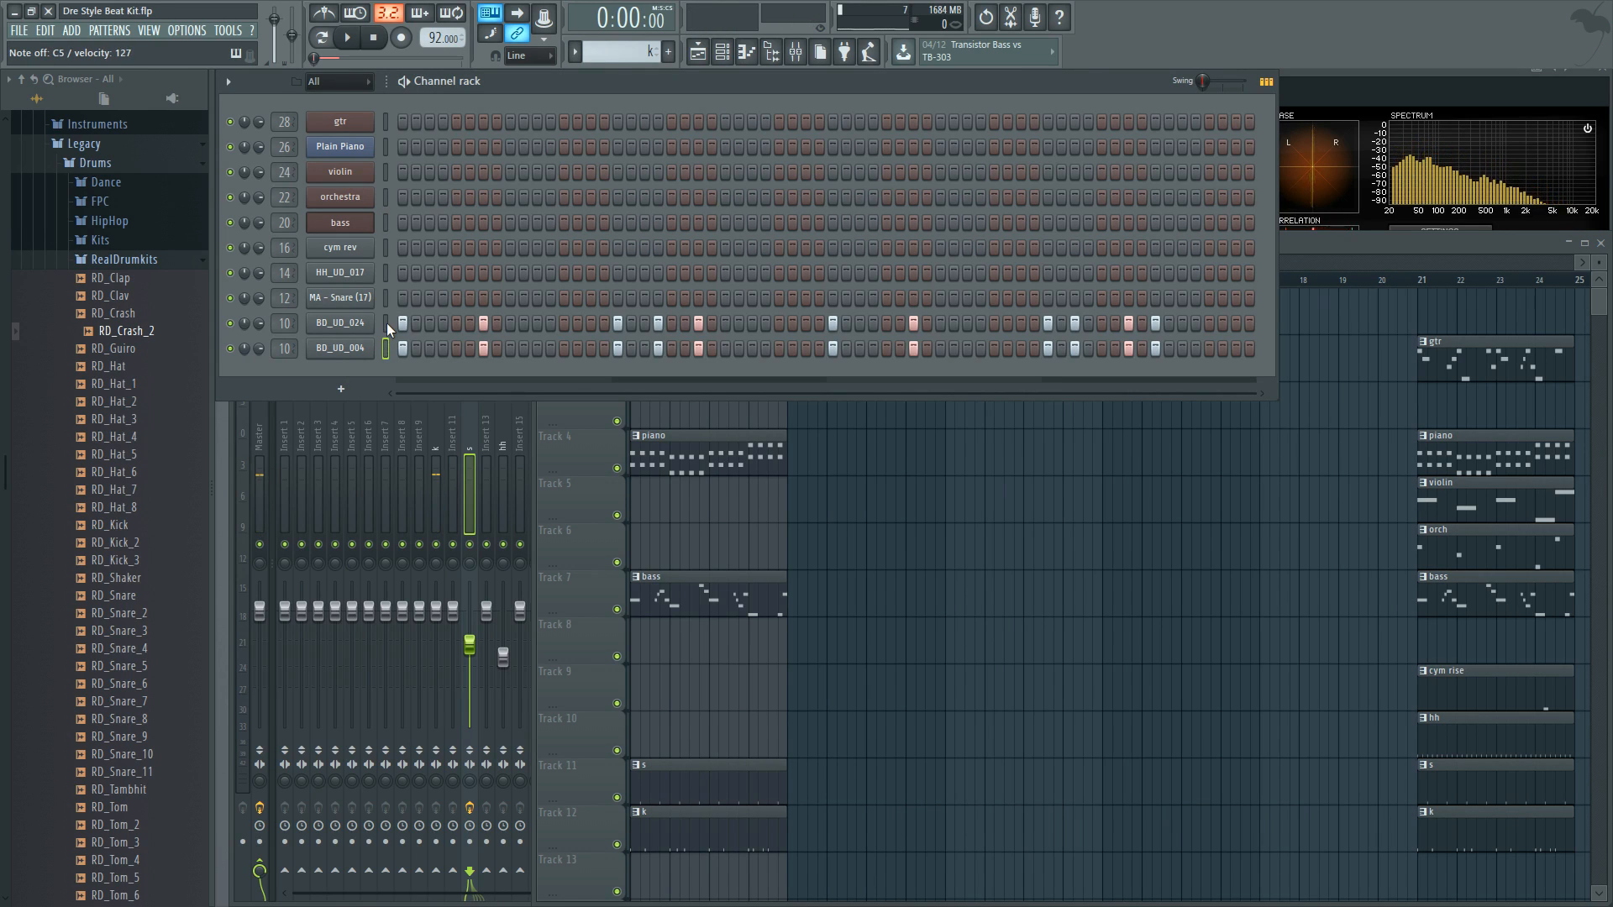
pyautogui.click(385, 324)
pyautogui.press('q')
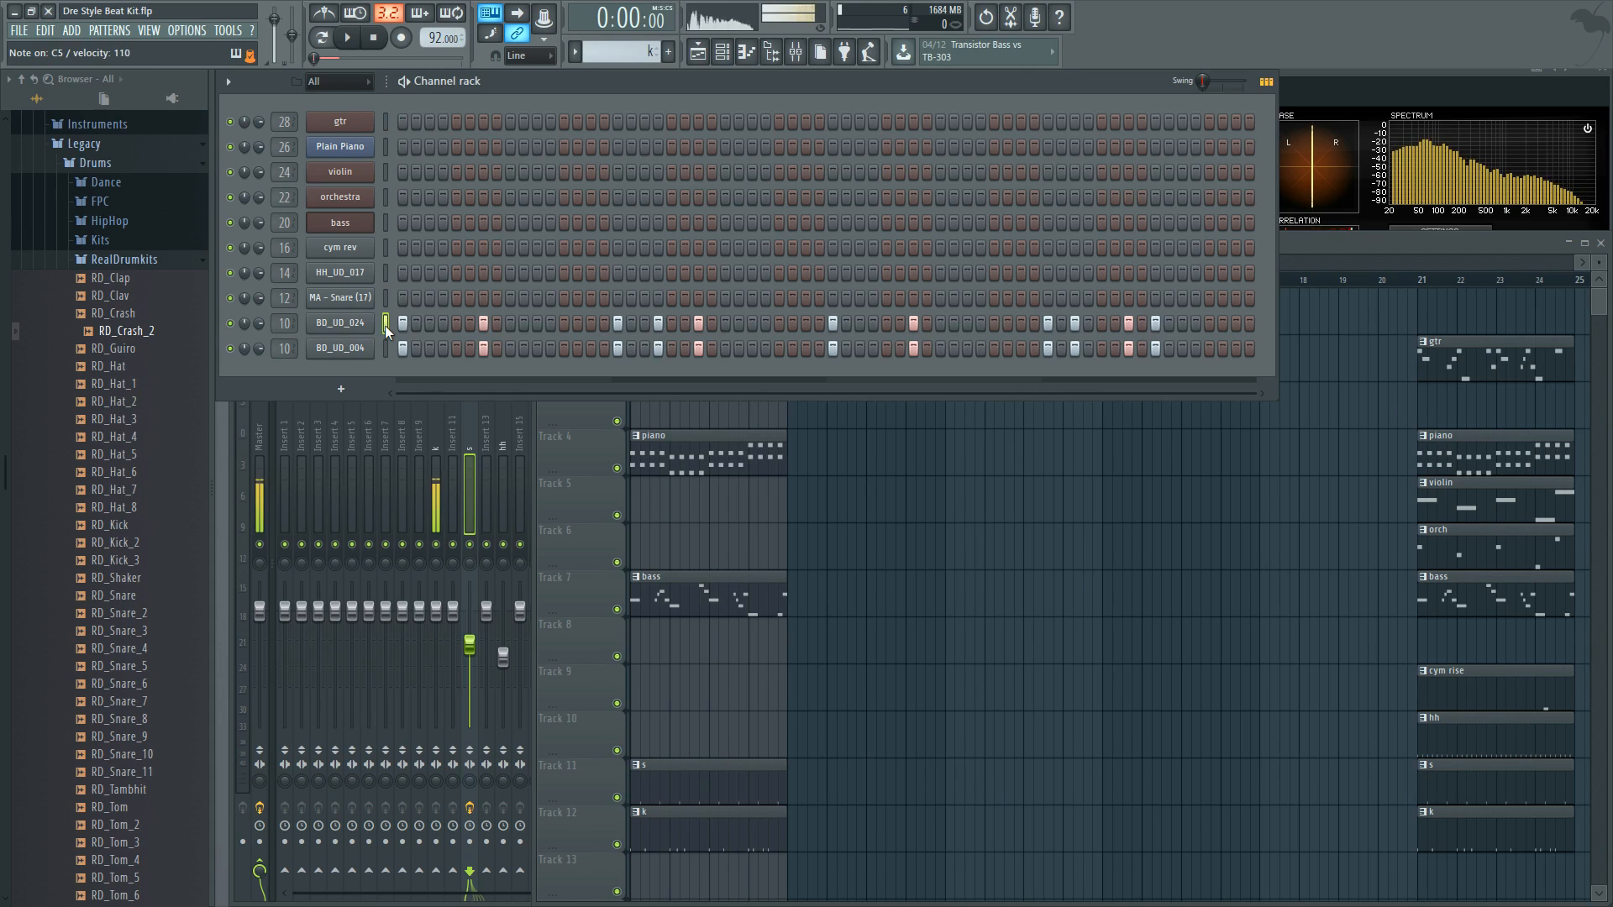
# Step: Audition the BD_UD_004 kick once more, then play the playlist loop with the kick layered in
pyautogui.press('q')
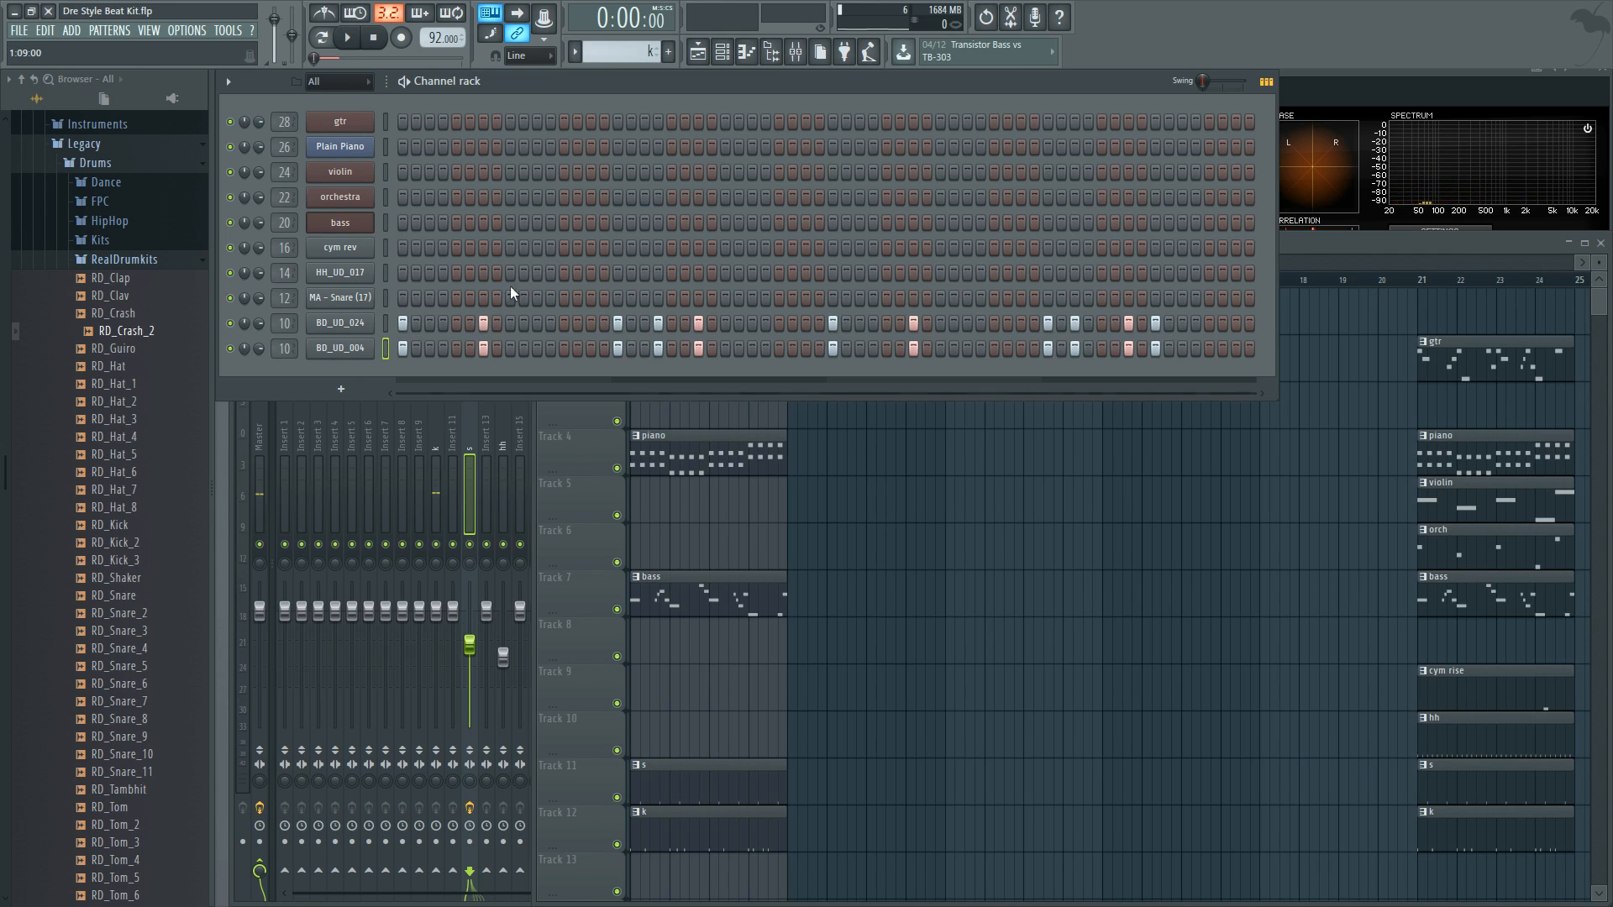
pyautogui.click(1288, 245)
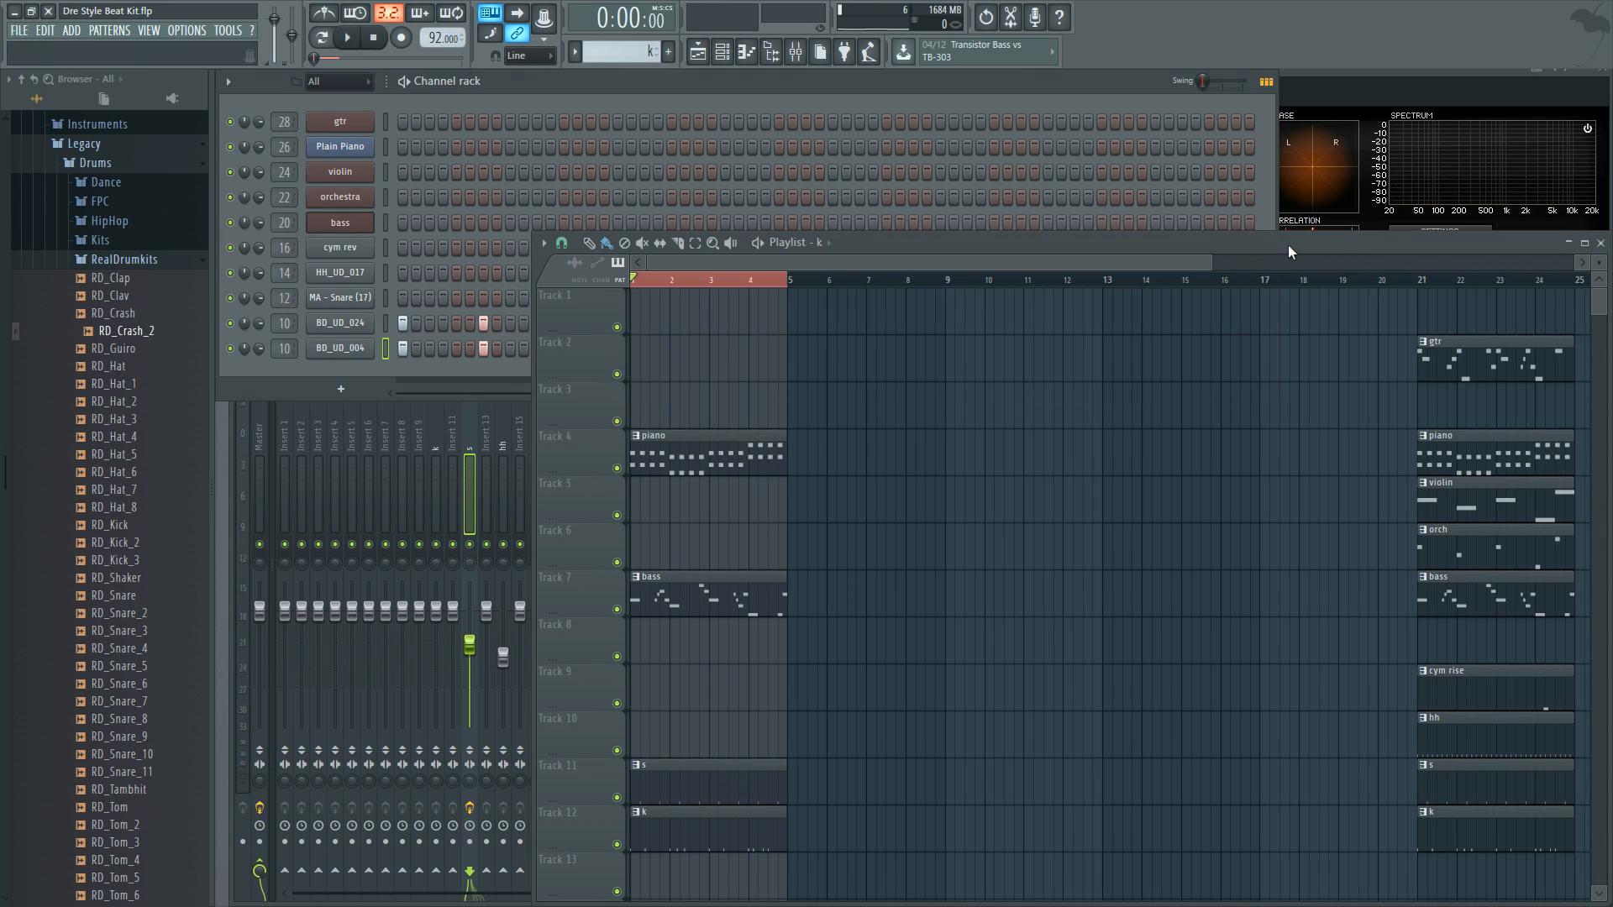
pyautogui.press('space')
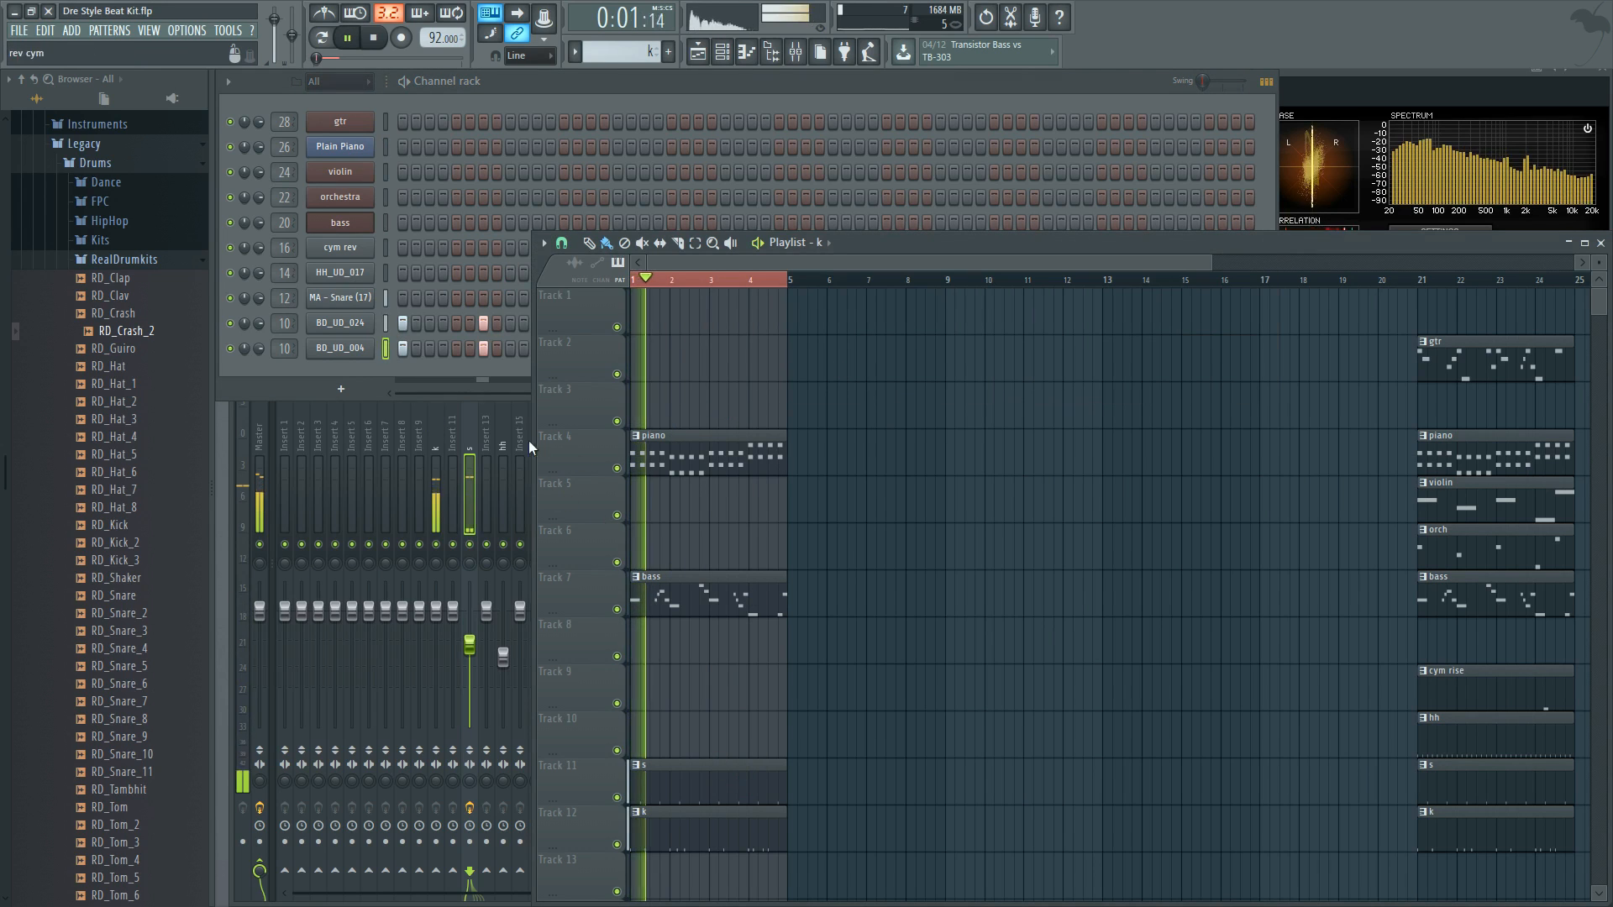
# Step: Load T-RackS CS Classic Comp into slot 3 of mixer track "k" with the "Classic opto" preset and play the loop
pyautogui.click(433, 436)
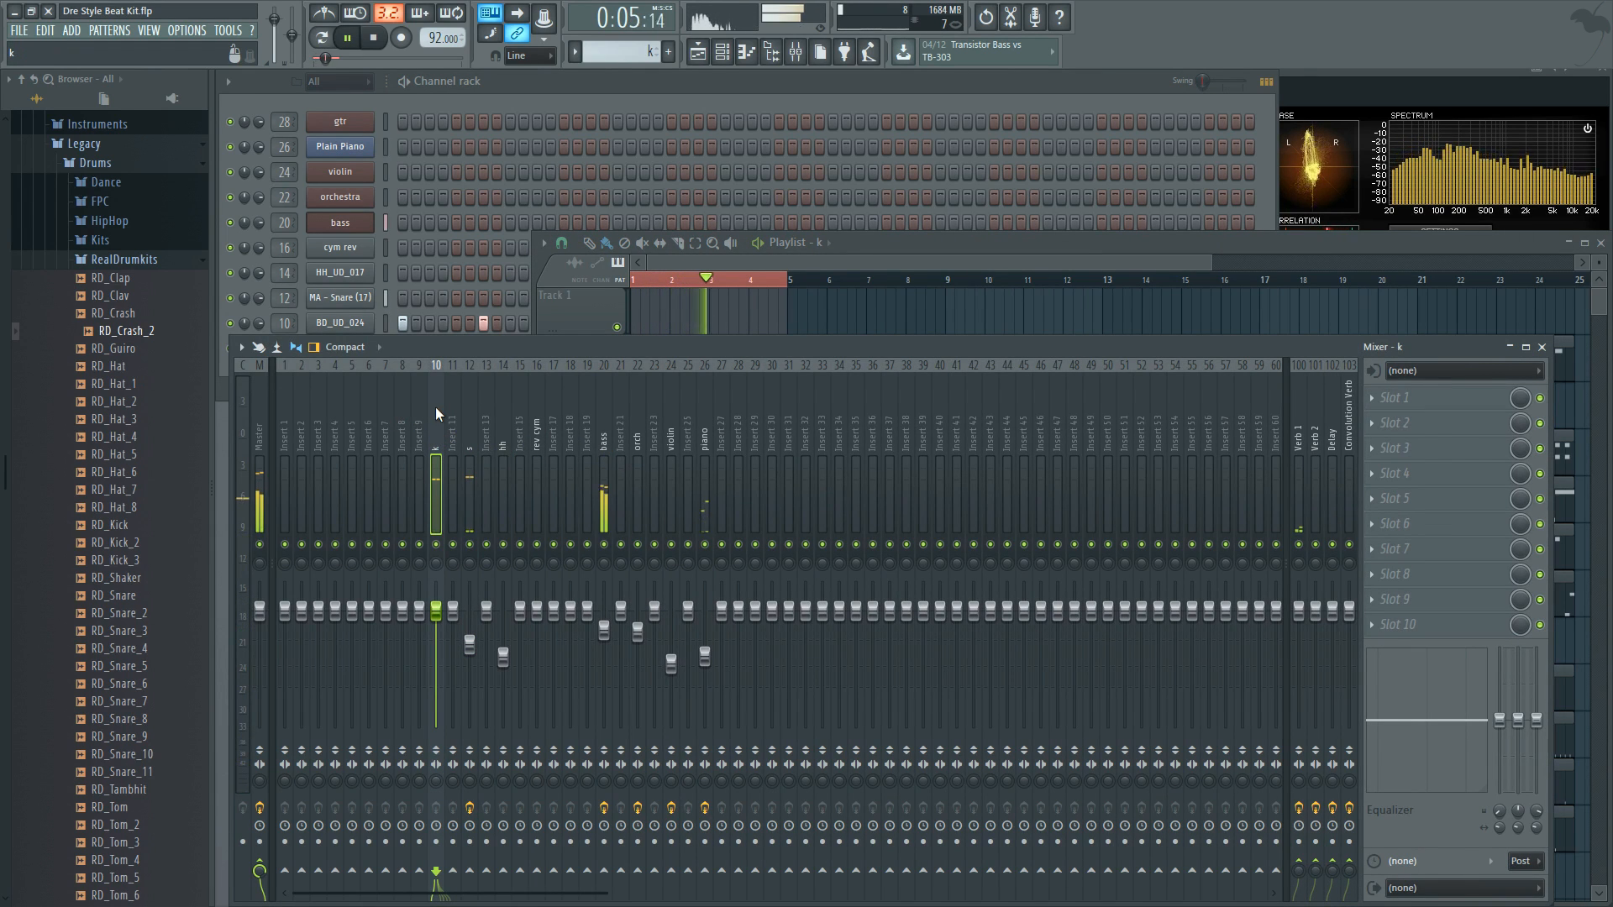
pyautogui.press('space')
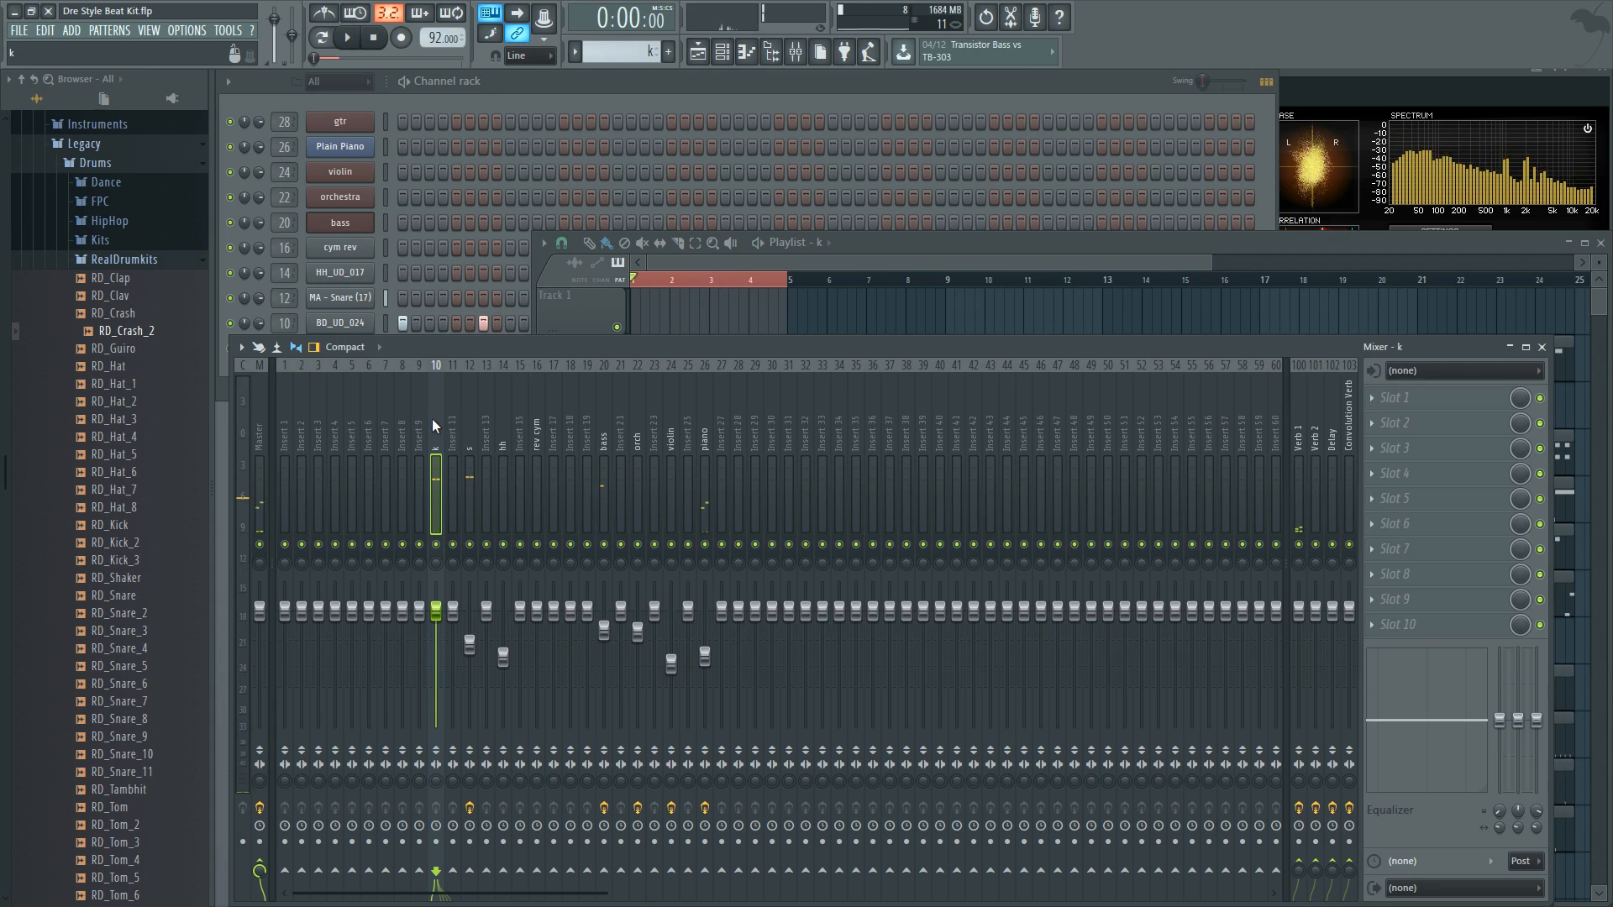
pyautogui.click(1380, 473)
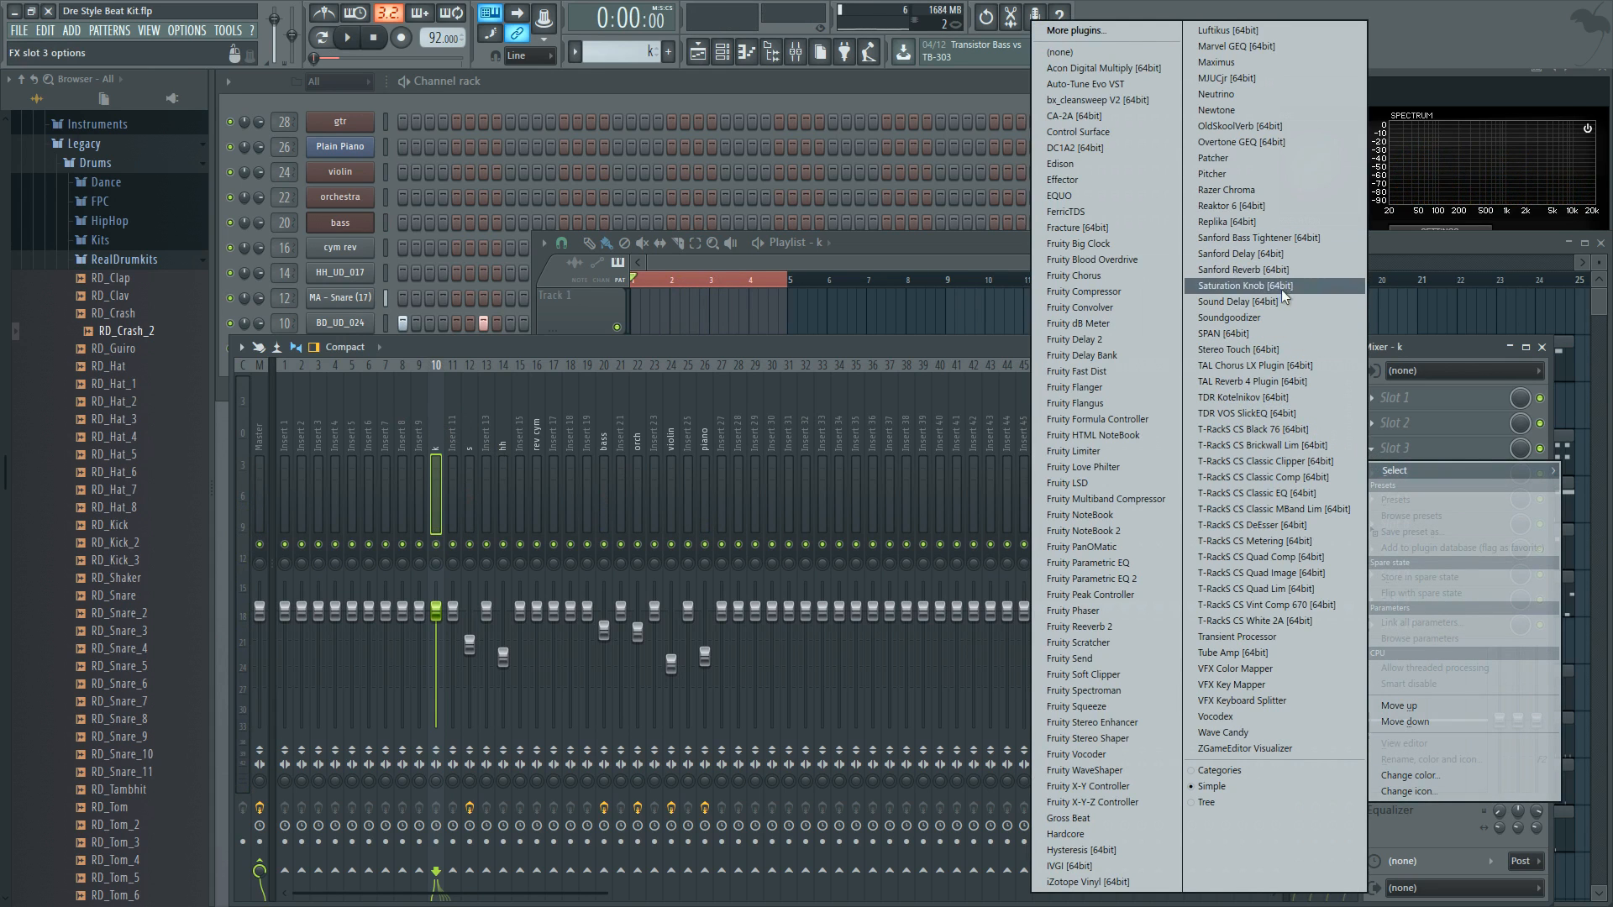
pyautogui.click(1308, 477)
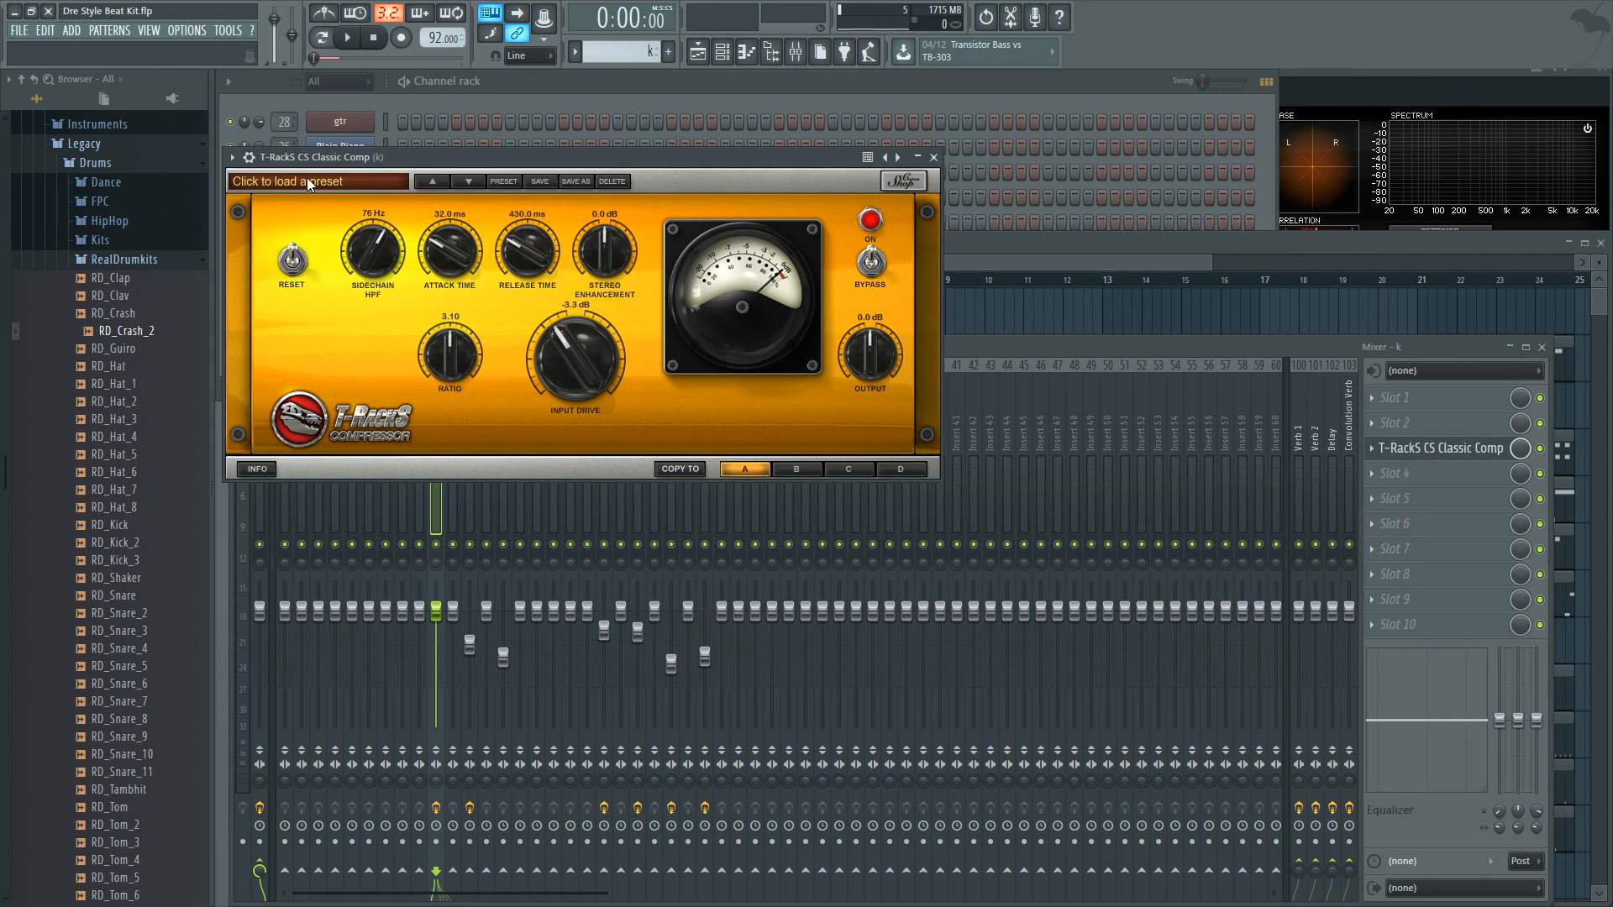
pyautogui.click(308, 184)
pyautogui.click(341, 285)
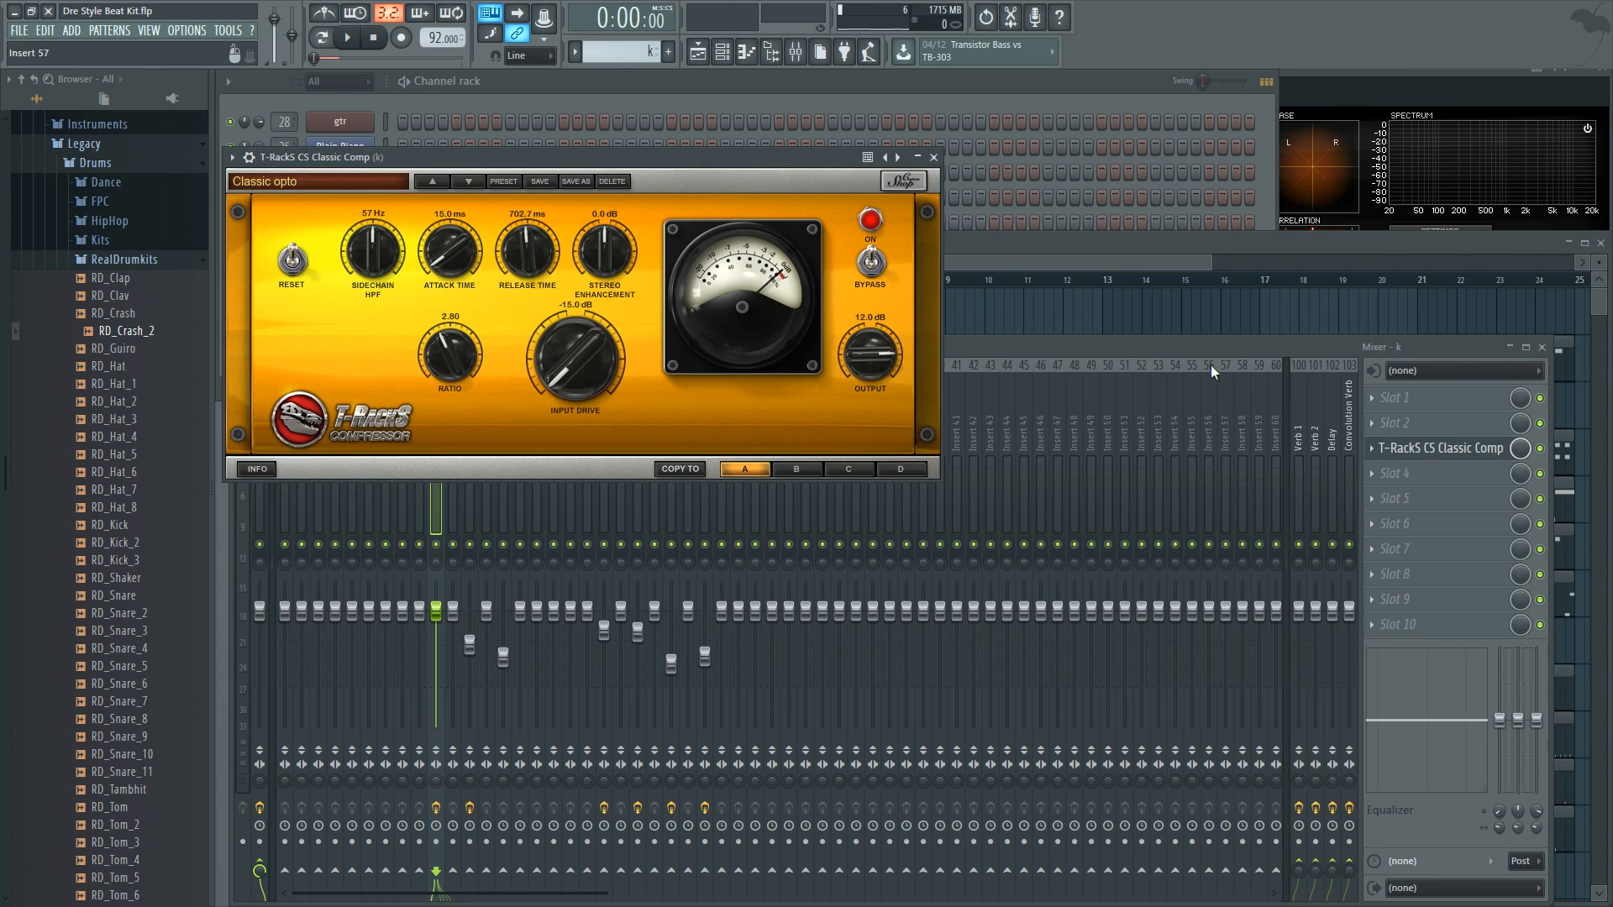
pyautogui.press('space')
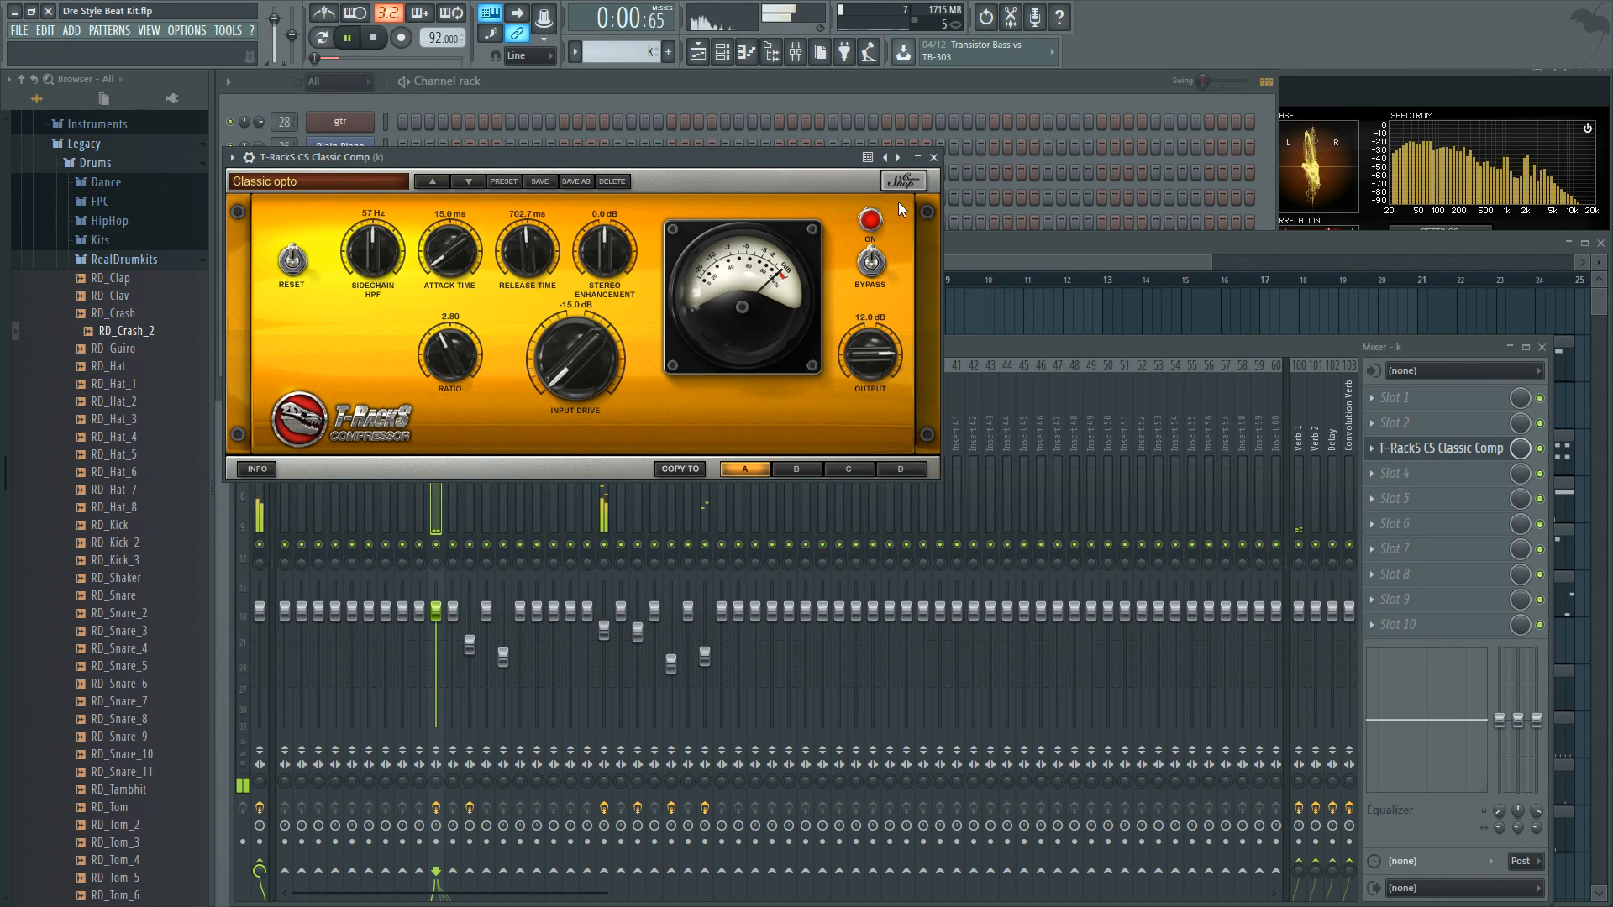
pyautogui.click(934, 157)
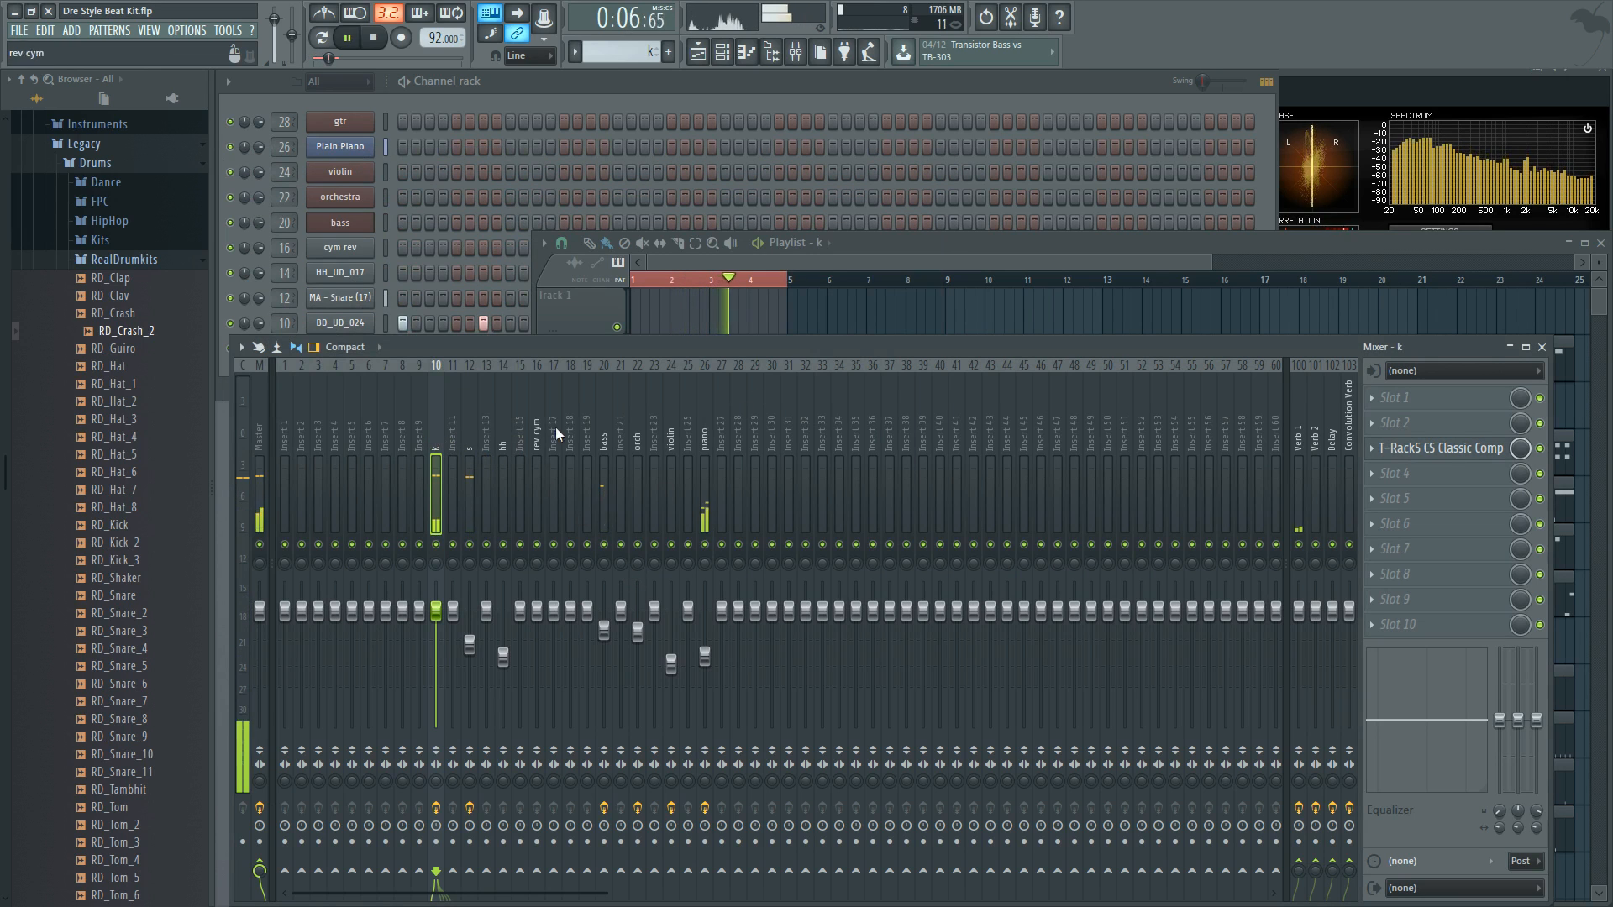
# Step: Cut the low shelf, band 1, of the bass track's Fruity parametric EQ 2 around 61 Hz and check it in playback
pyautogui.click(603, 430)
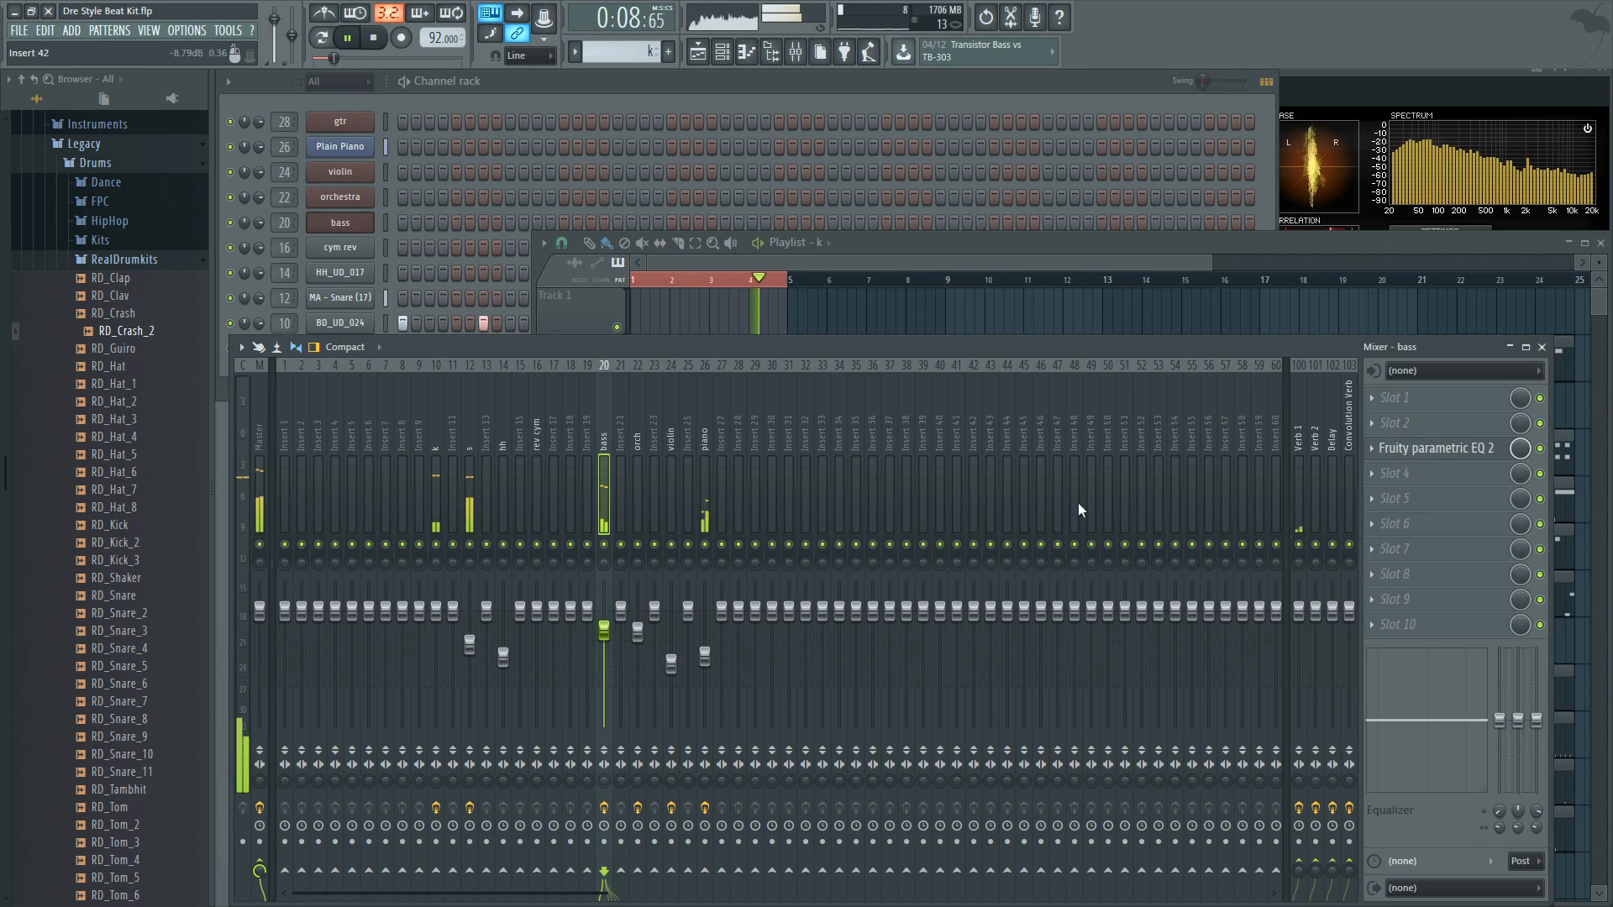
pyautogui.click(1441, 453)
pyautogui.press('space')
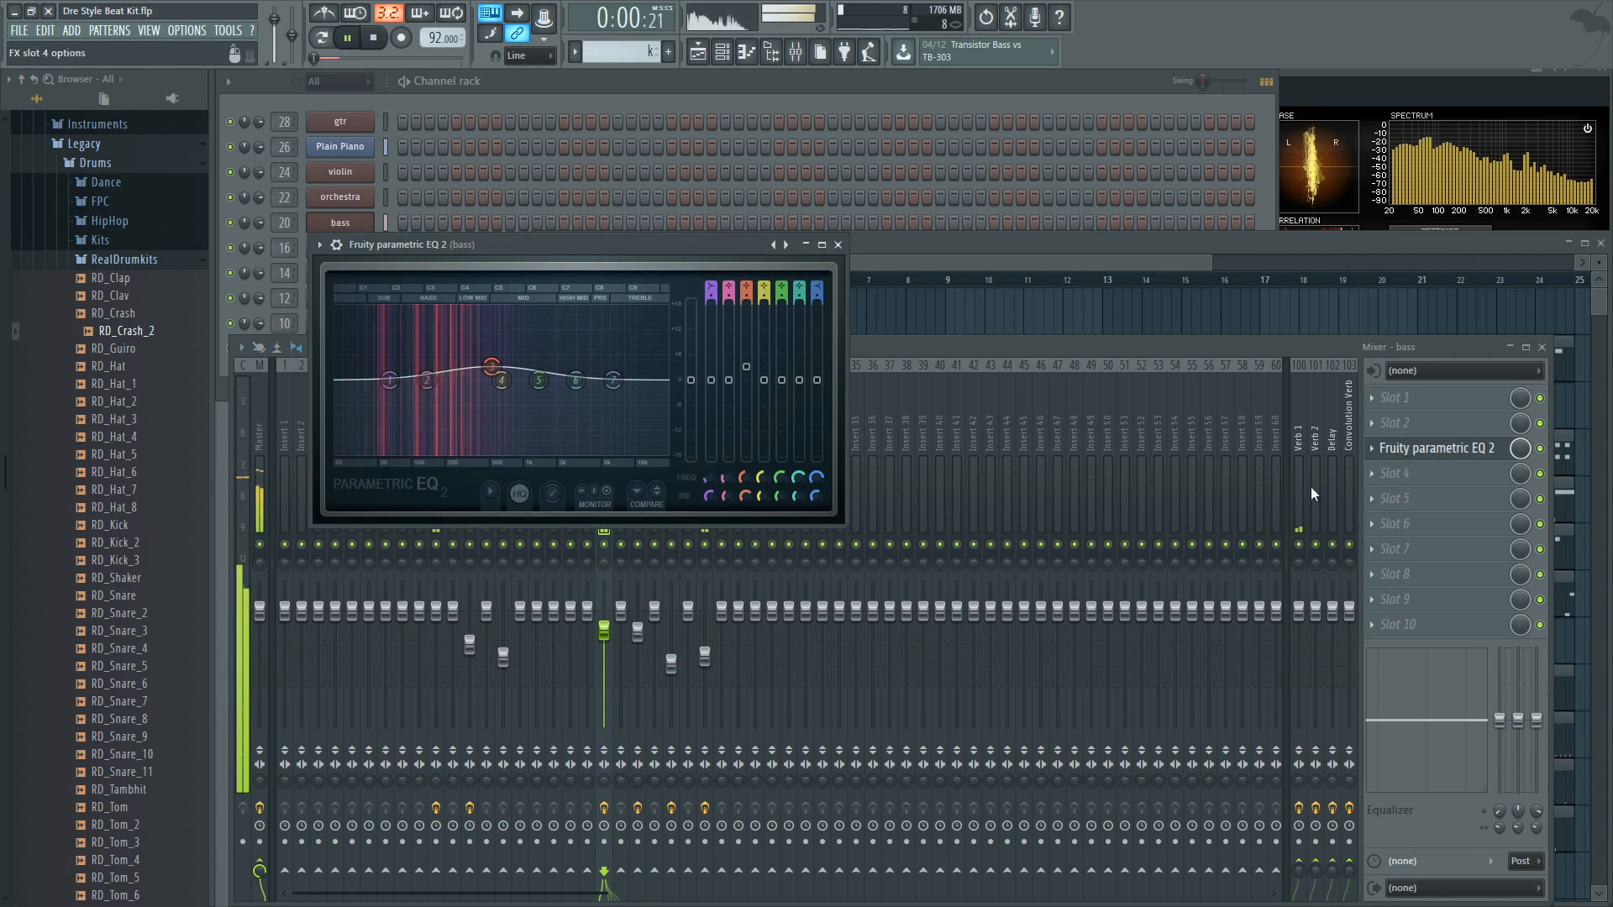
pyautogui.moveTo(389, 380); pyautogui.dragTo(387, 394)
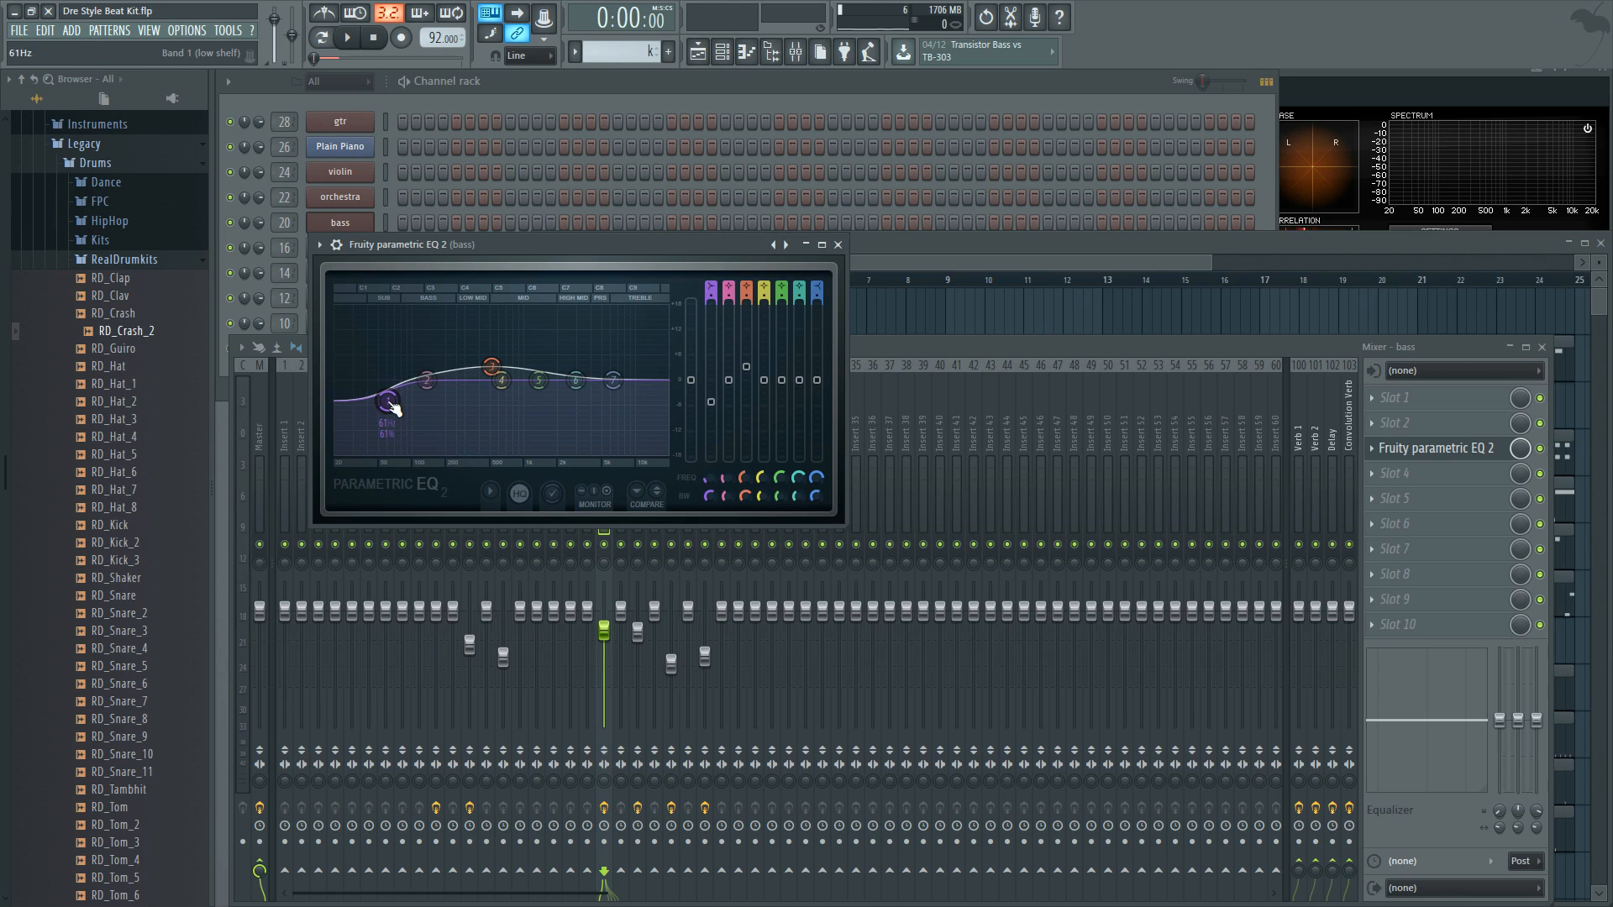
pyautogui.click(837, 245)
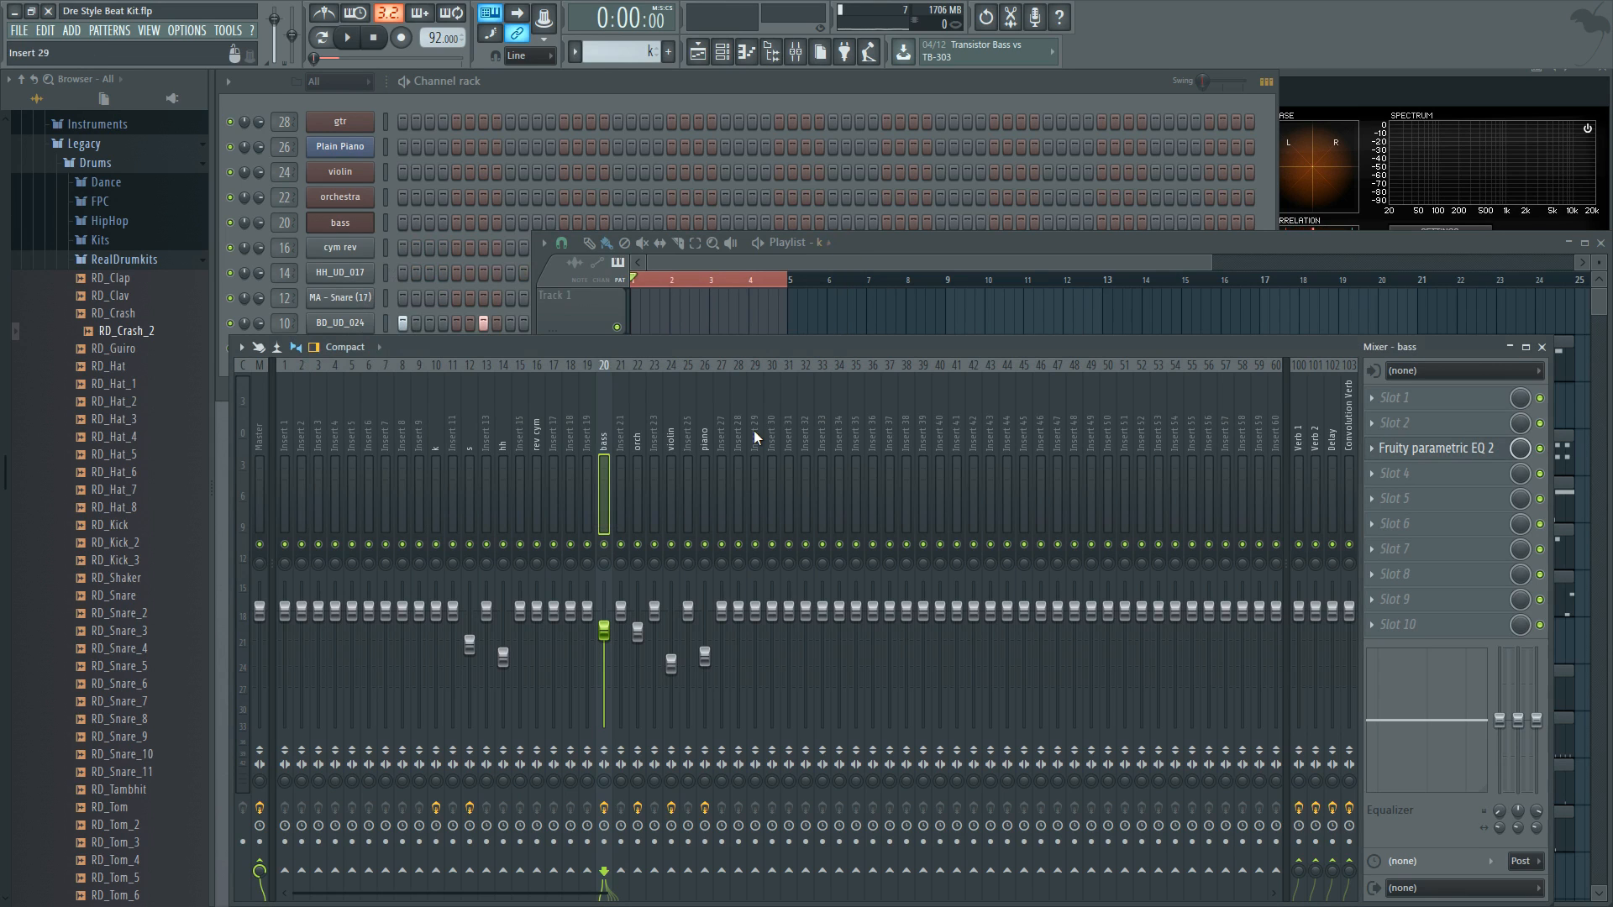
pyautogui.press('space')
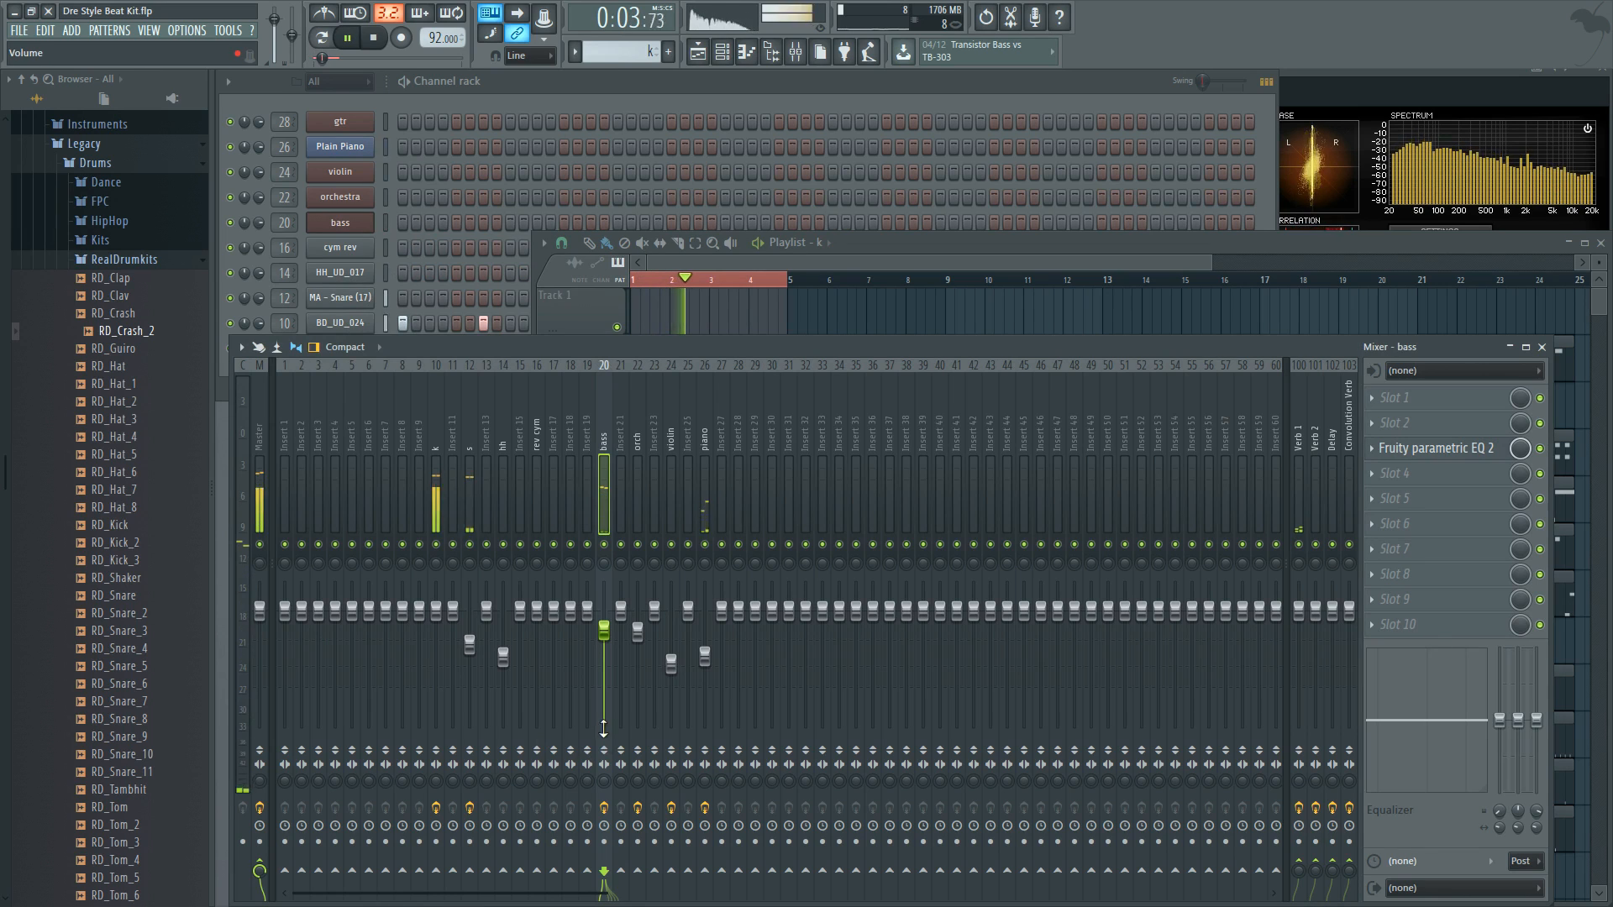
pyautogui.press('space')
# Step: Load a Fruity parametric EQ 2 into slot 5 of the kick mixer track "k"
pyautogui.click(435, 435)
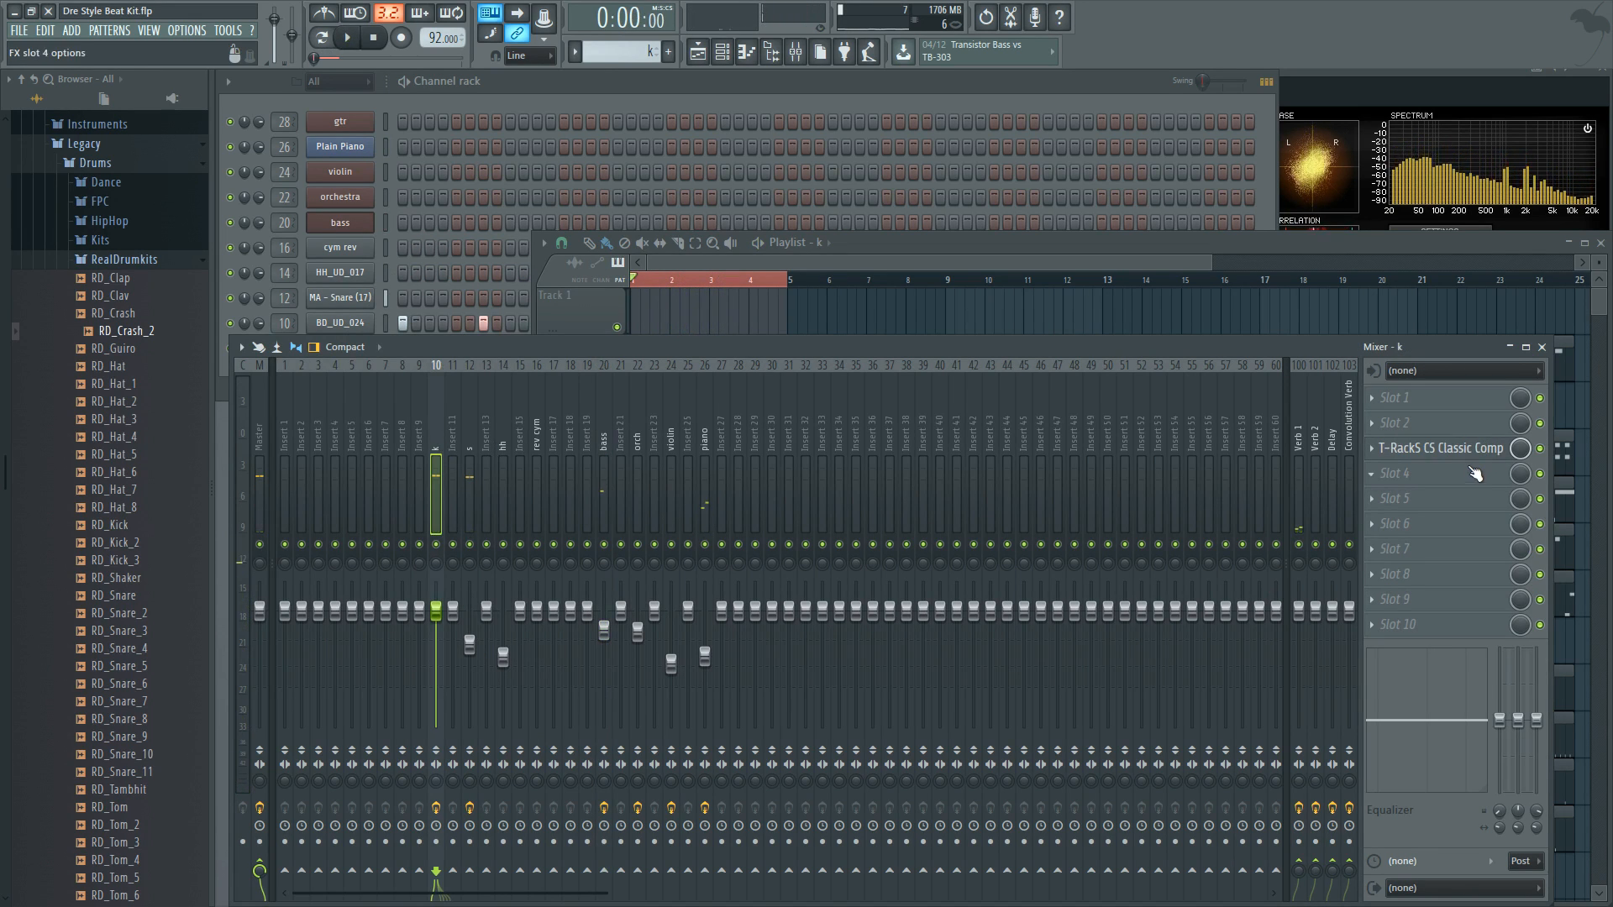
pyautogui.click(1378, 502)
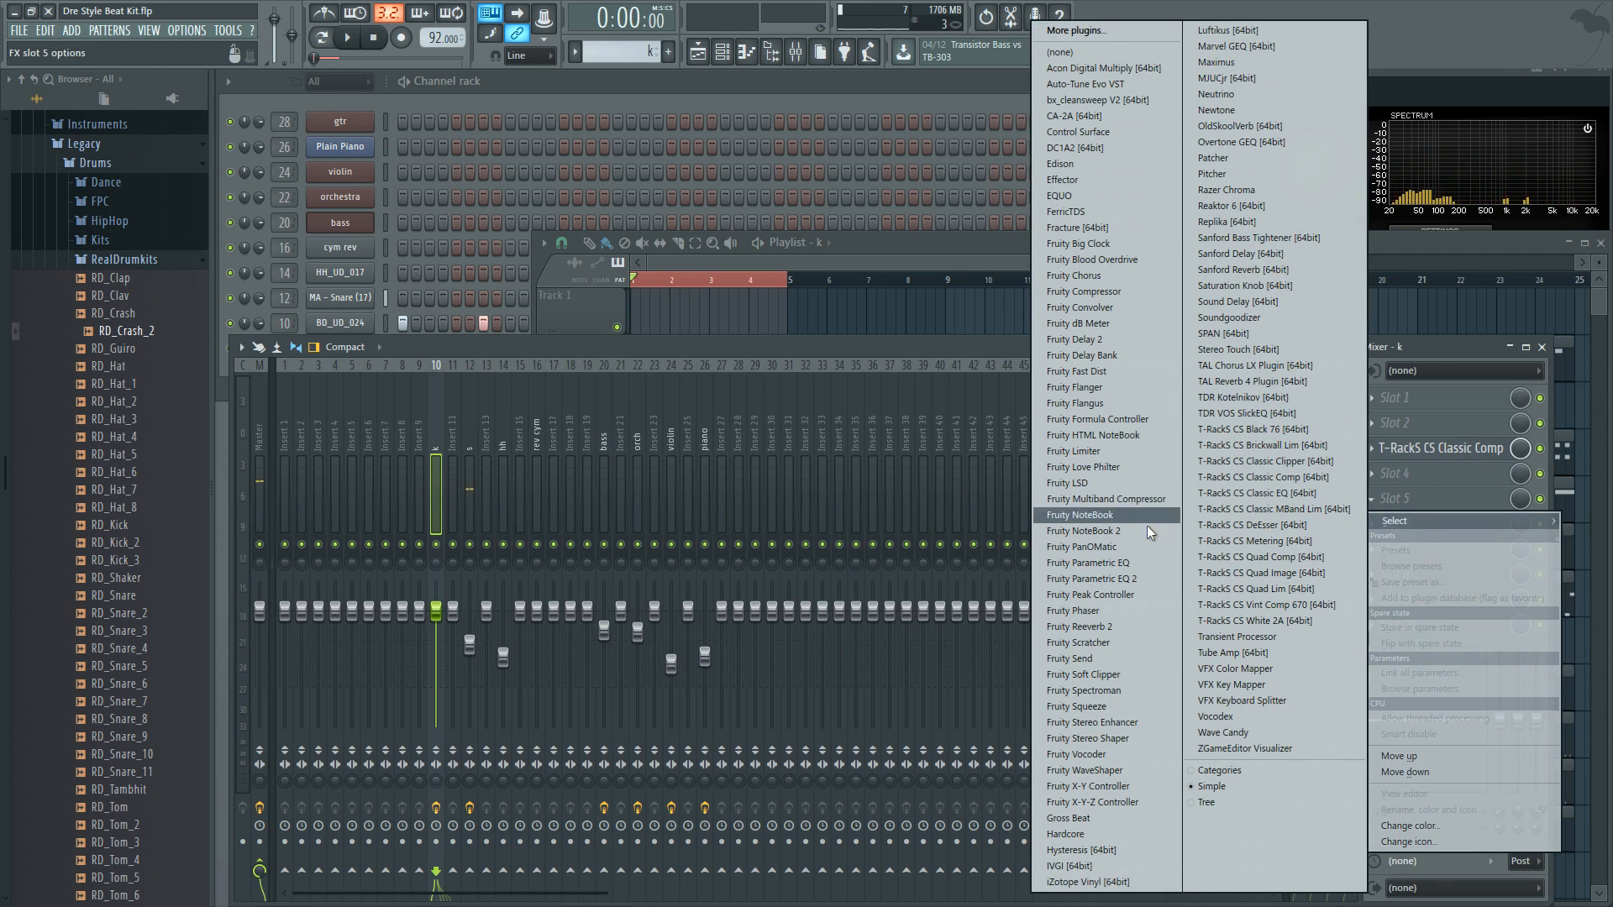
pyautogui.click(1119, 581)
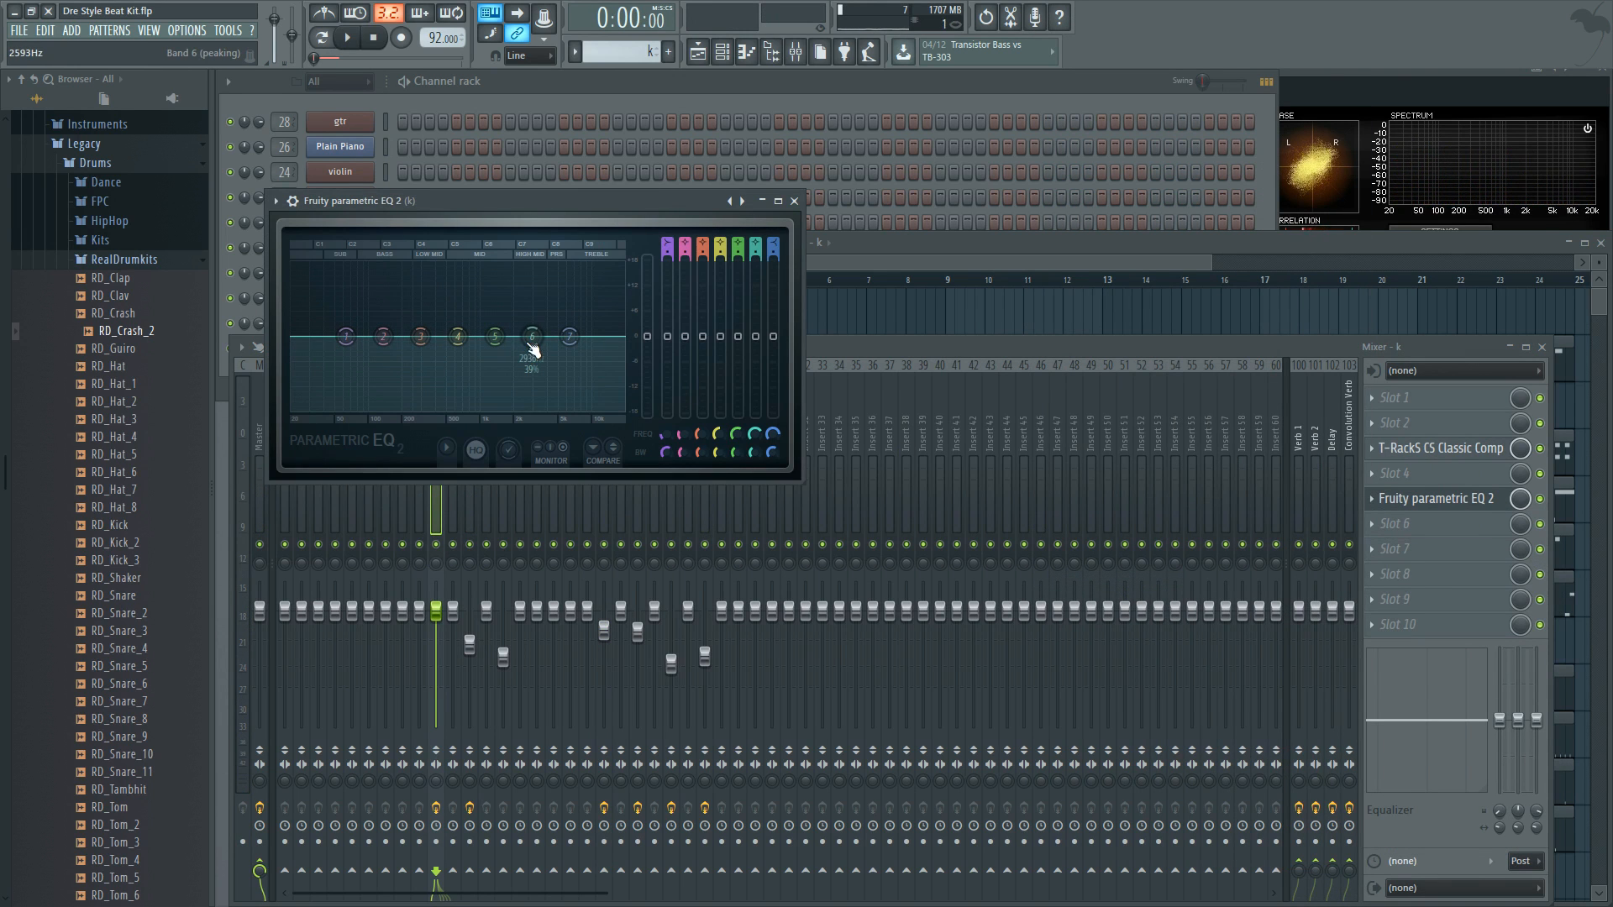
# Step: Boost band 6 of the kick EQ by about 2.3 dB at 2272 Hz while the loop plays
pyautogui.moveTo(532, 337); pyautogui.dragTo(517, 334)
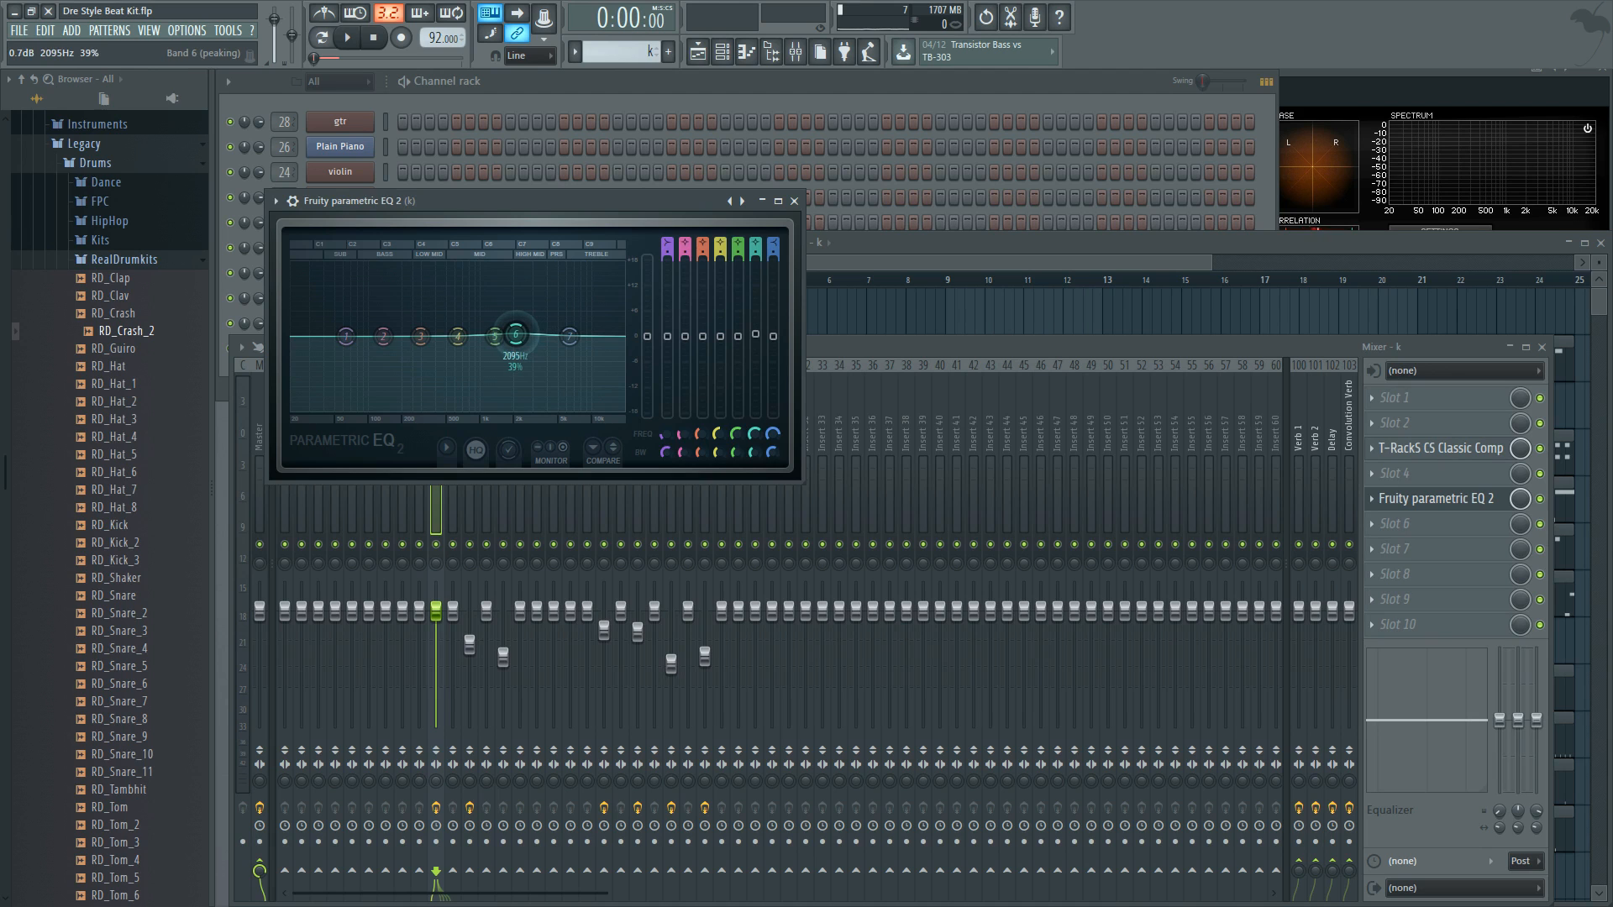
pyautogui.press('space')
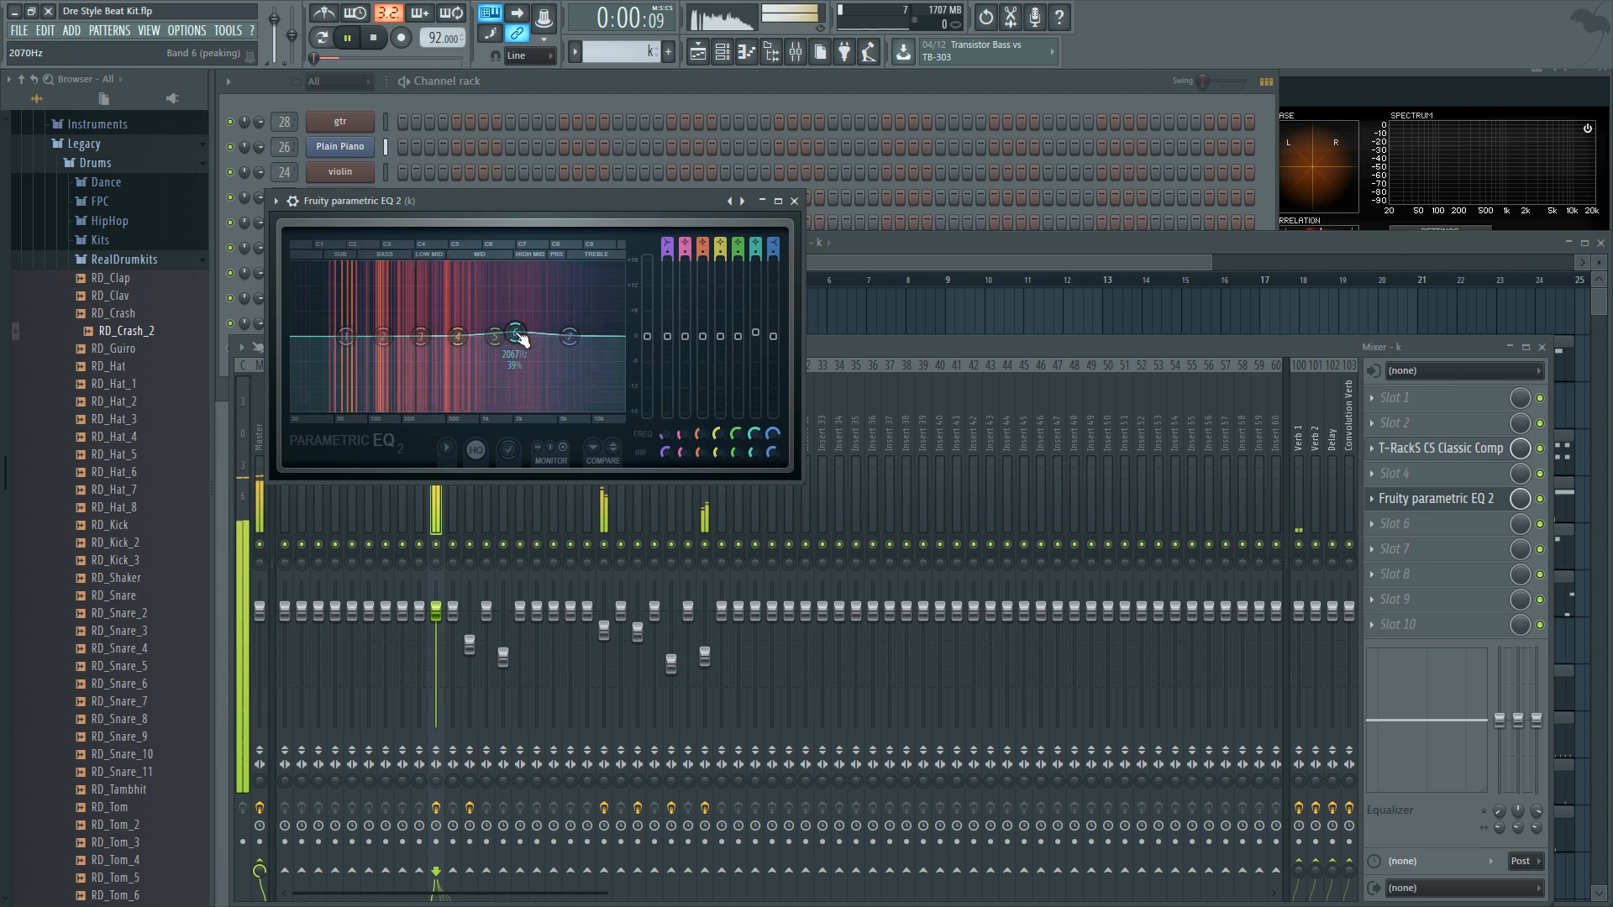
pyautogui.moveTo(516, 333)
pyautogui.mouseDown()
pyautogui.moveTo(517, 276)
pyautogui.moveTo(519, 325)
pyautogui.mouseUp()
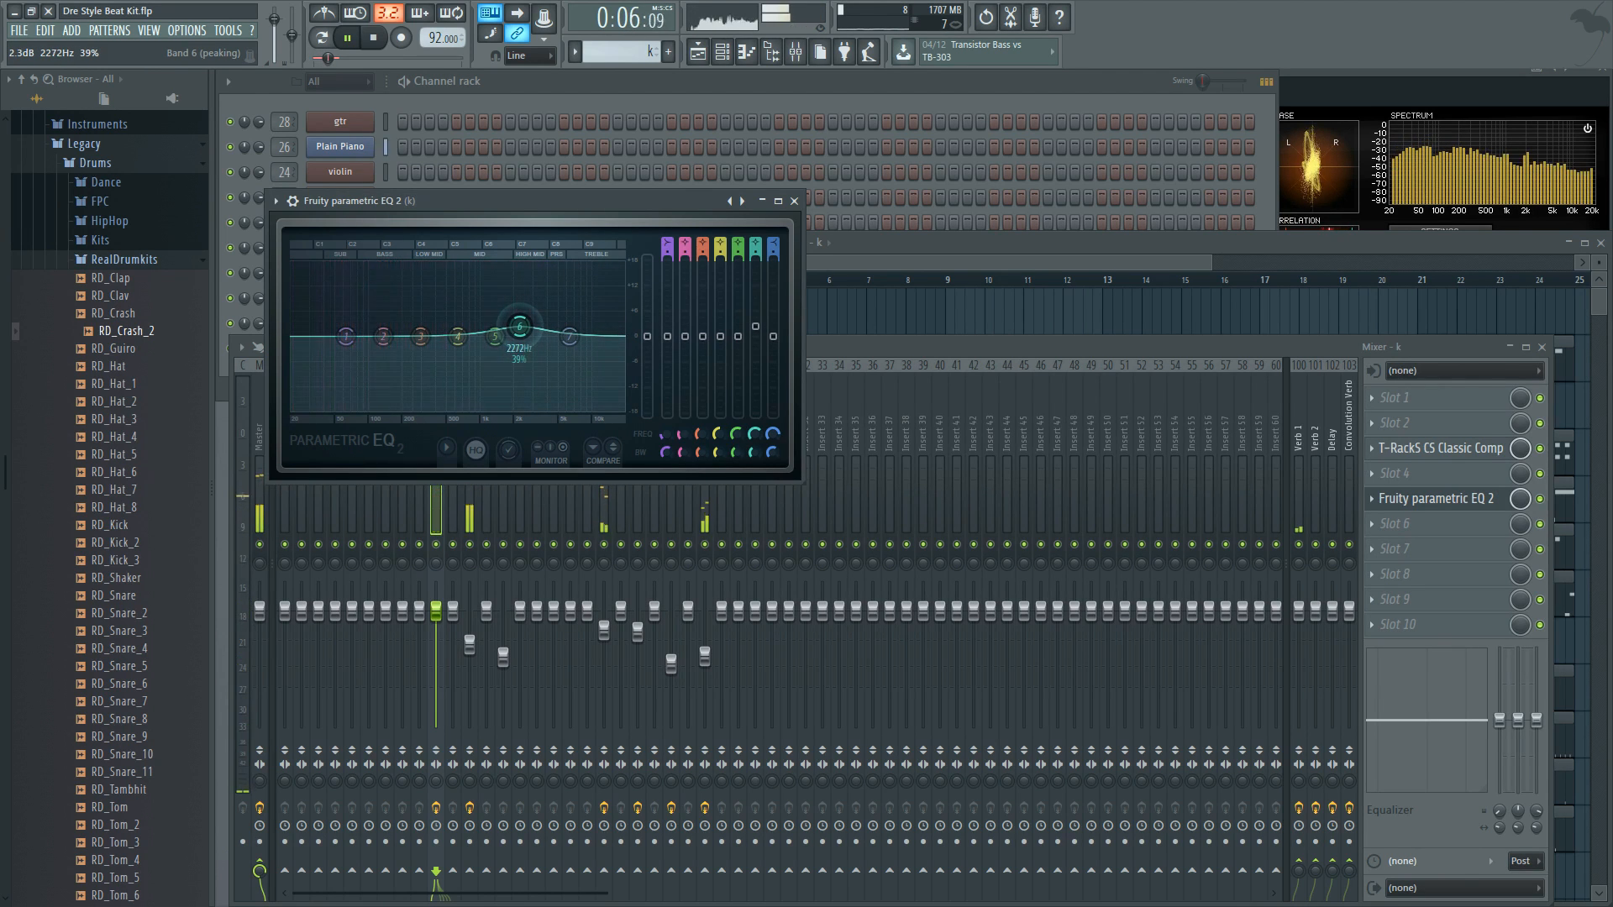
pyautogui.click(778, 201)
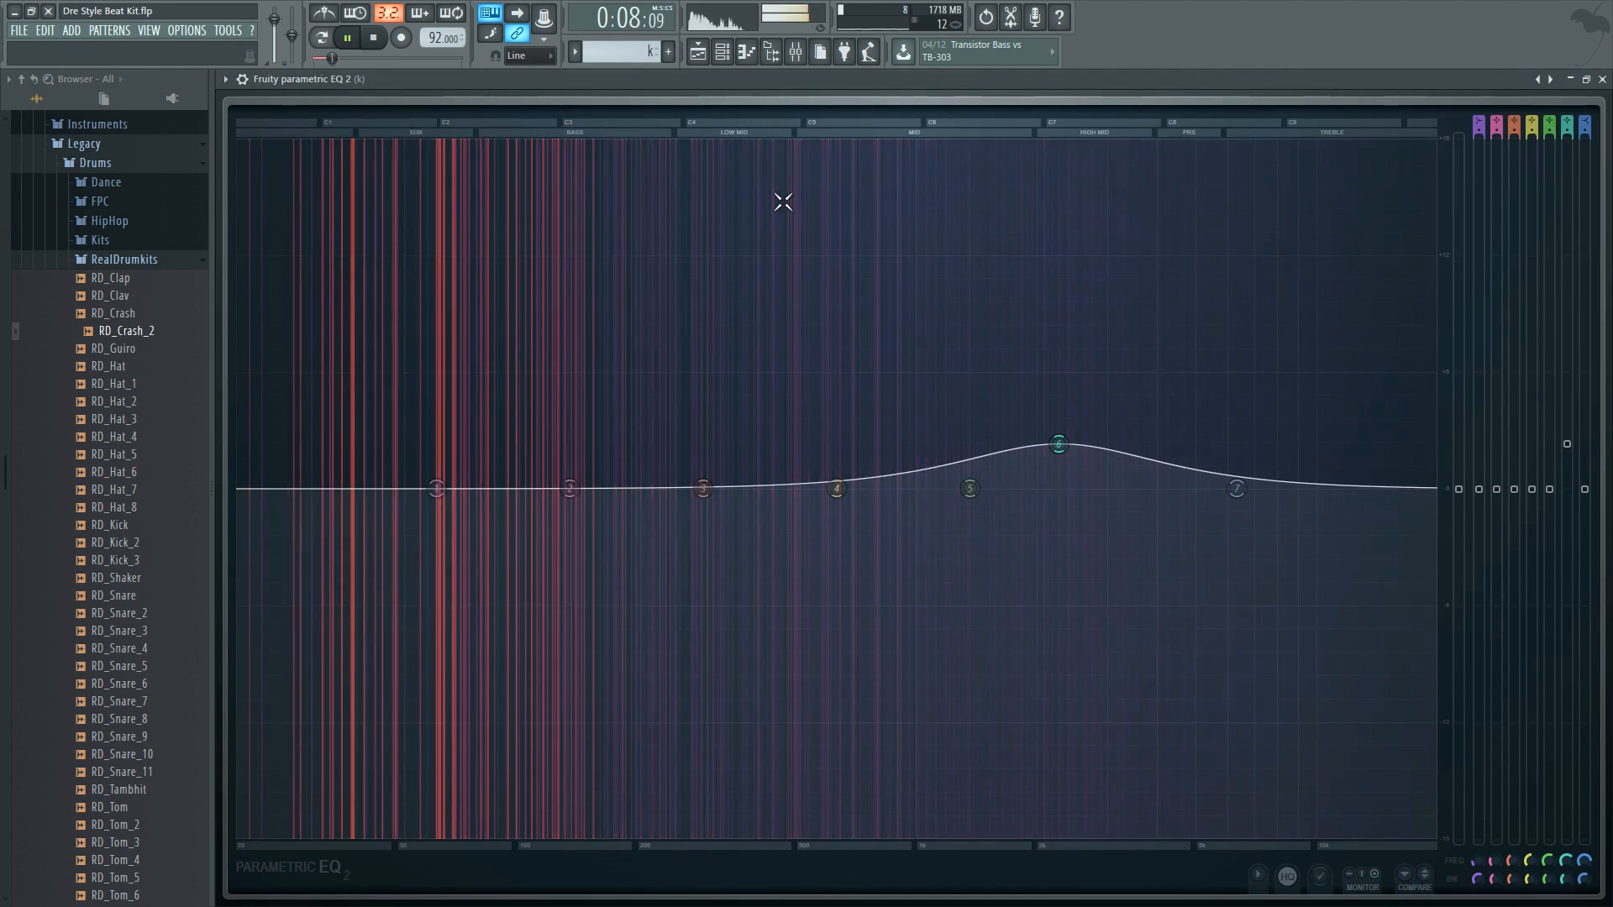
pyautogui.click(1586, 79)
pyautogui.click(794, 202)
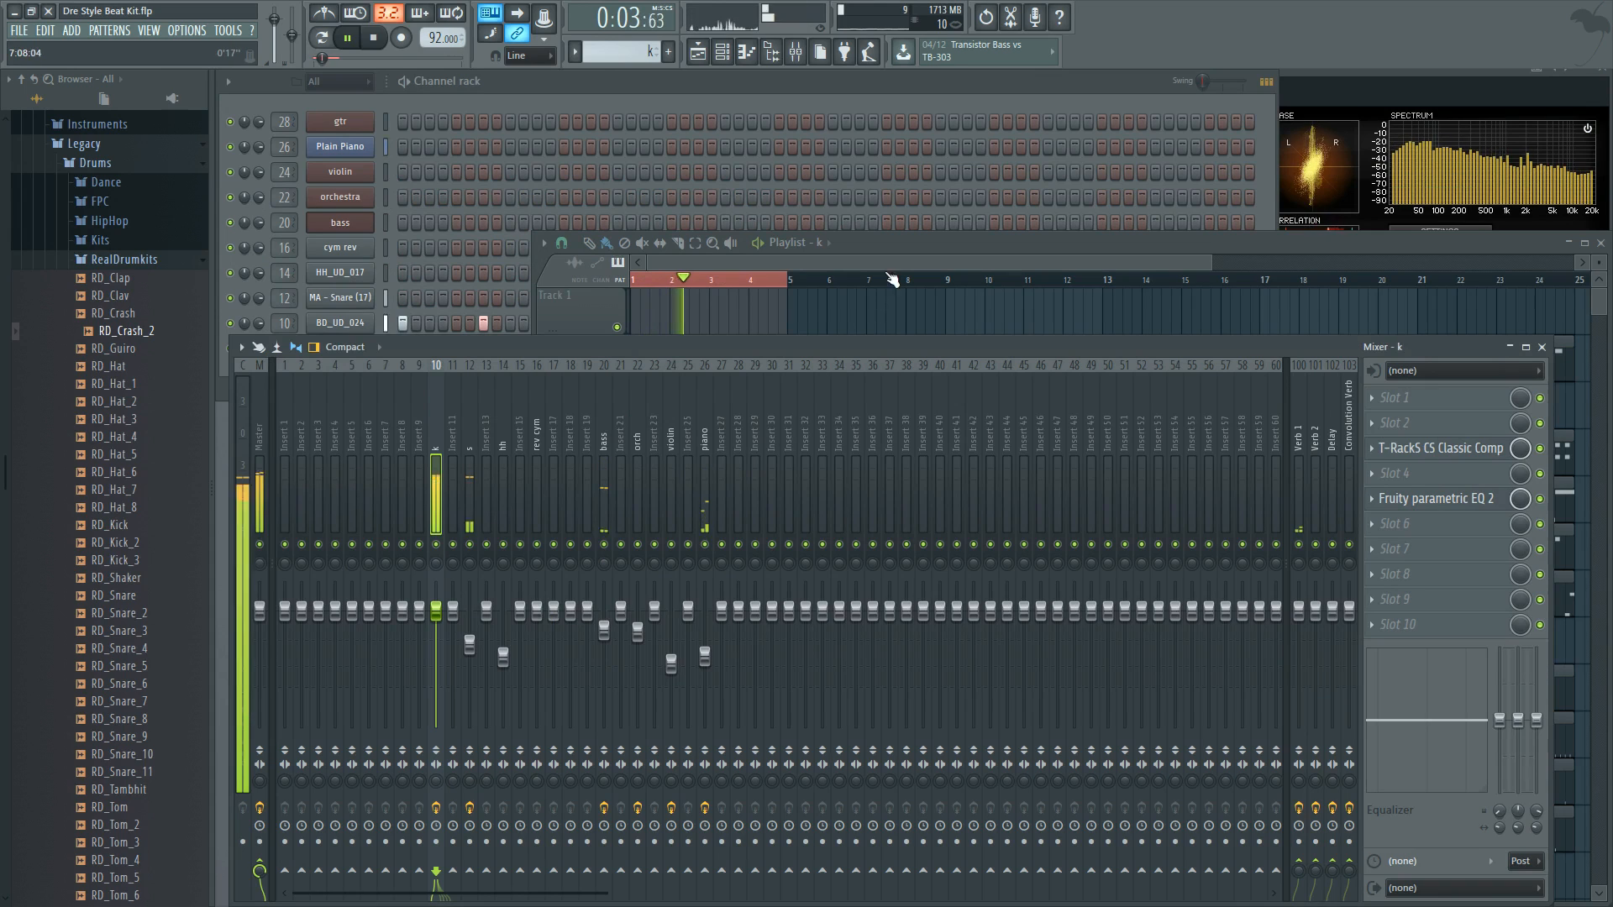
pyautogui.press('space')
# Step: Move the "hh" clip on Track 10 and the "cym rise" clip on Track 9 from bar 21 to bar 1
pyautogui.click(895, 242)
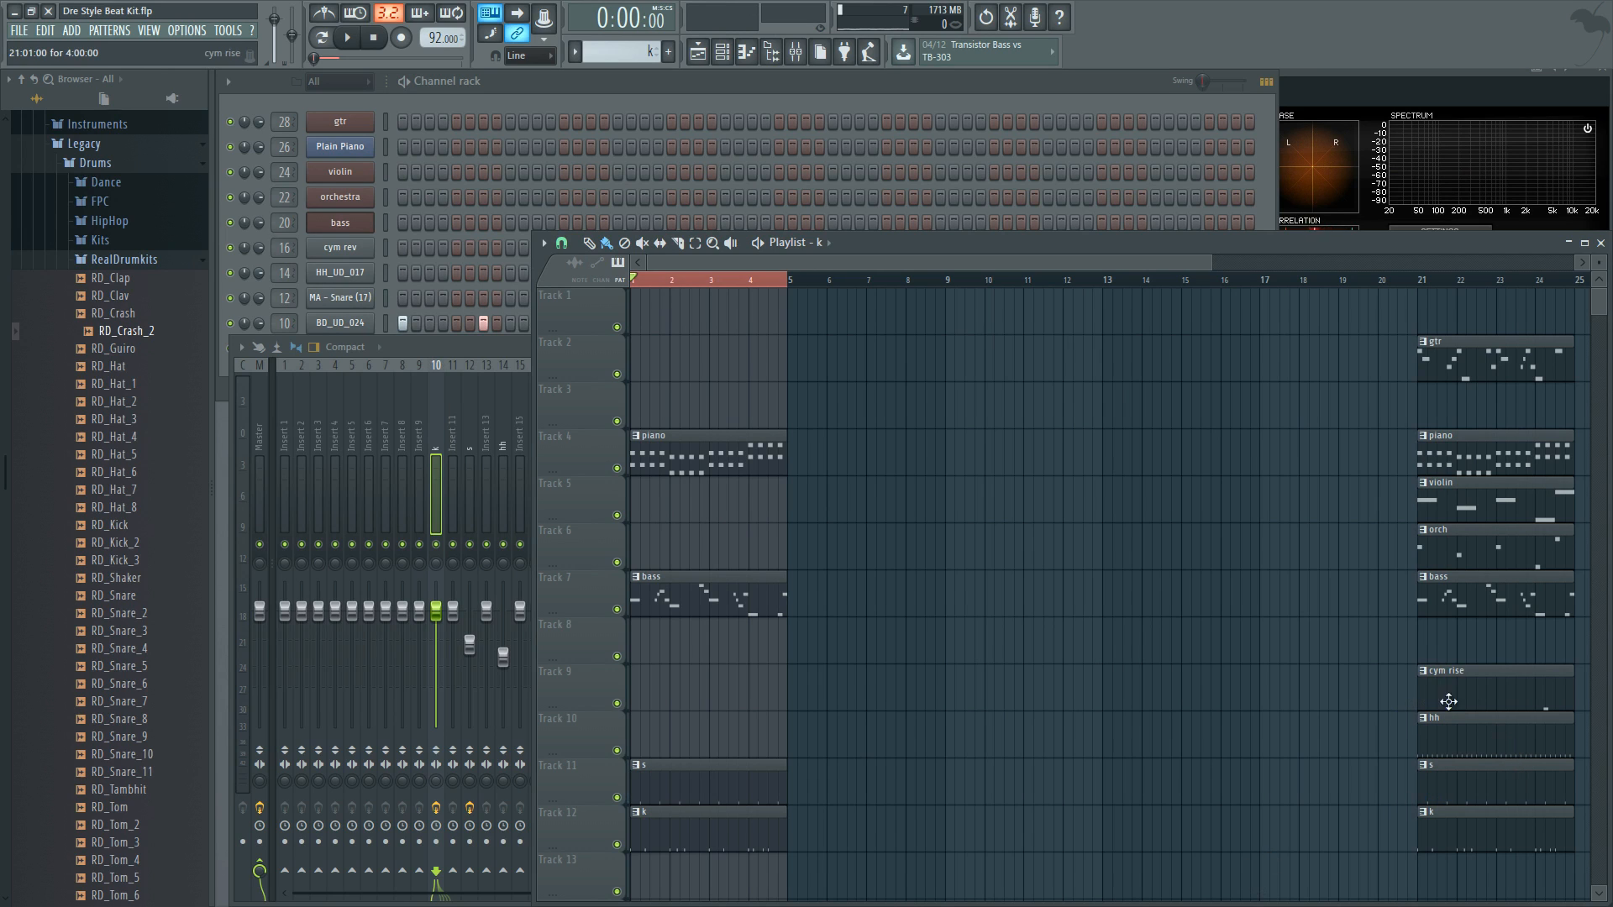
pyautogui.moveTo(1494, 744); pyautogui.dragTo(706, 760)
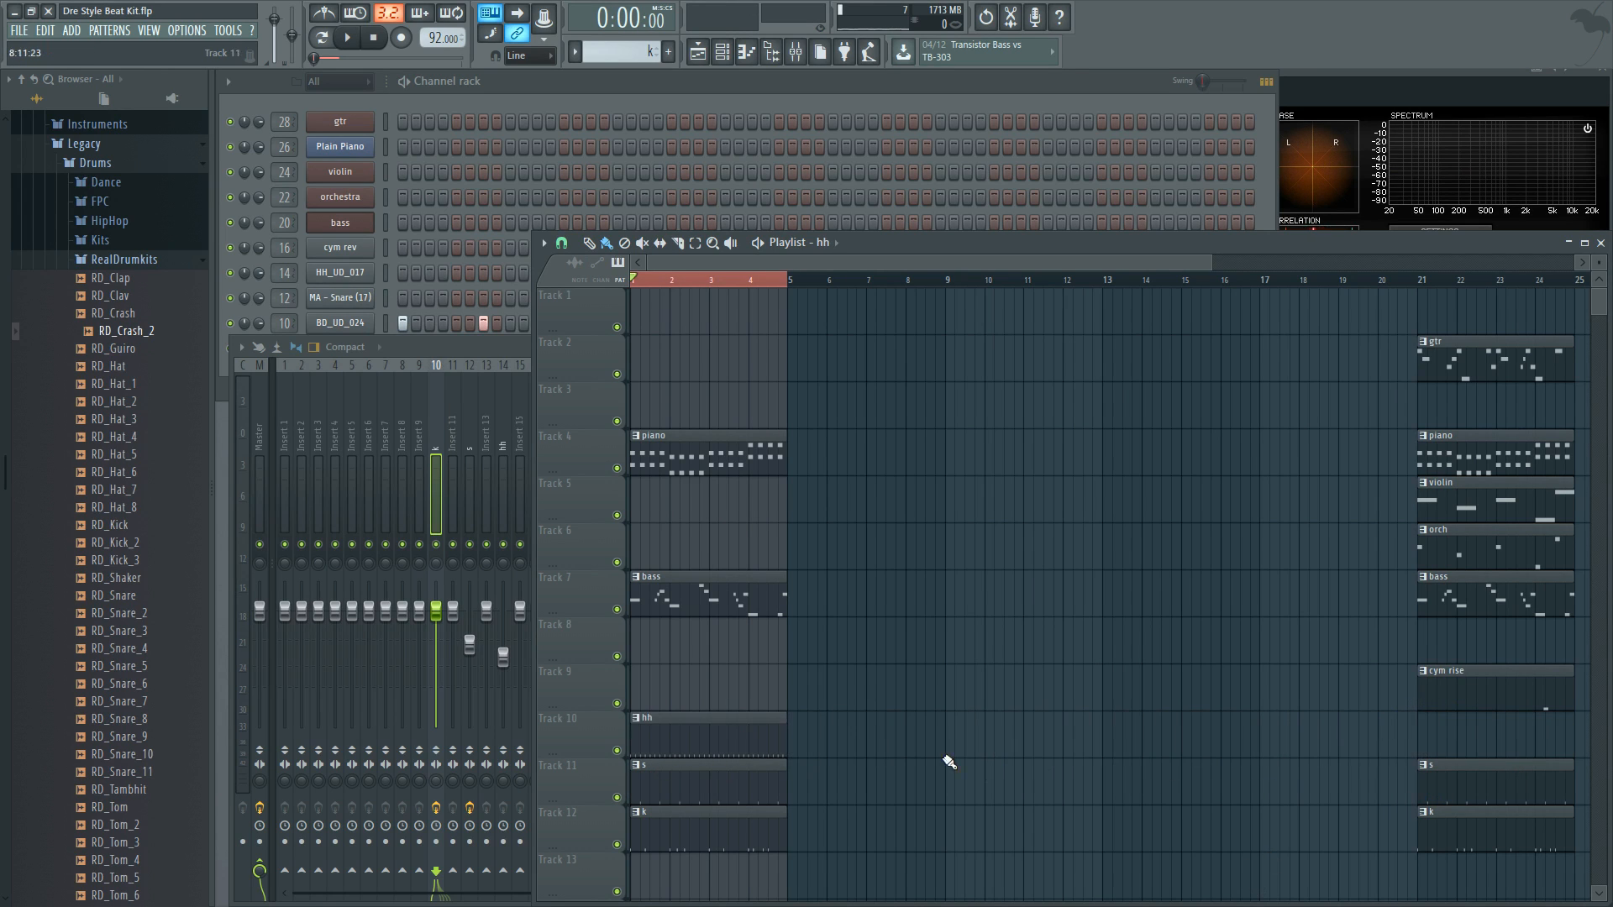
pyautogui.moveTo(1513, 700); pyautogui.dragTo(702, 683)
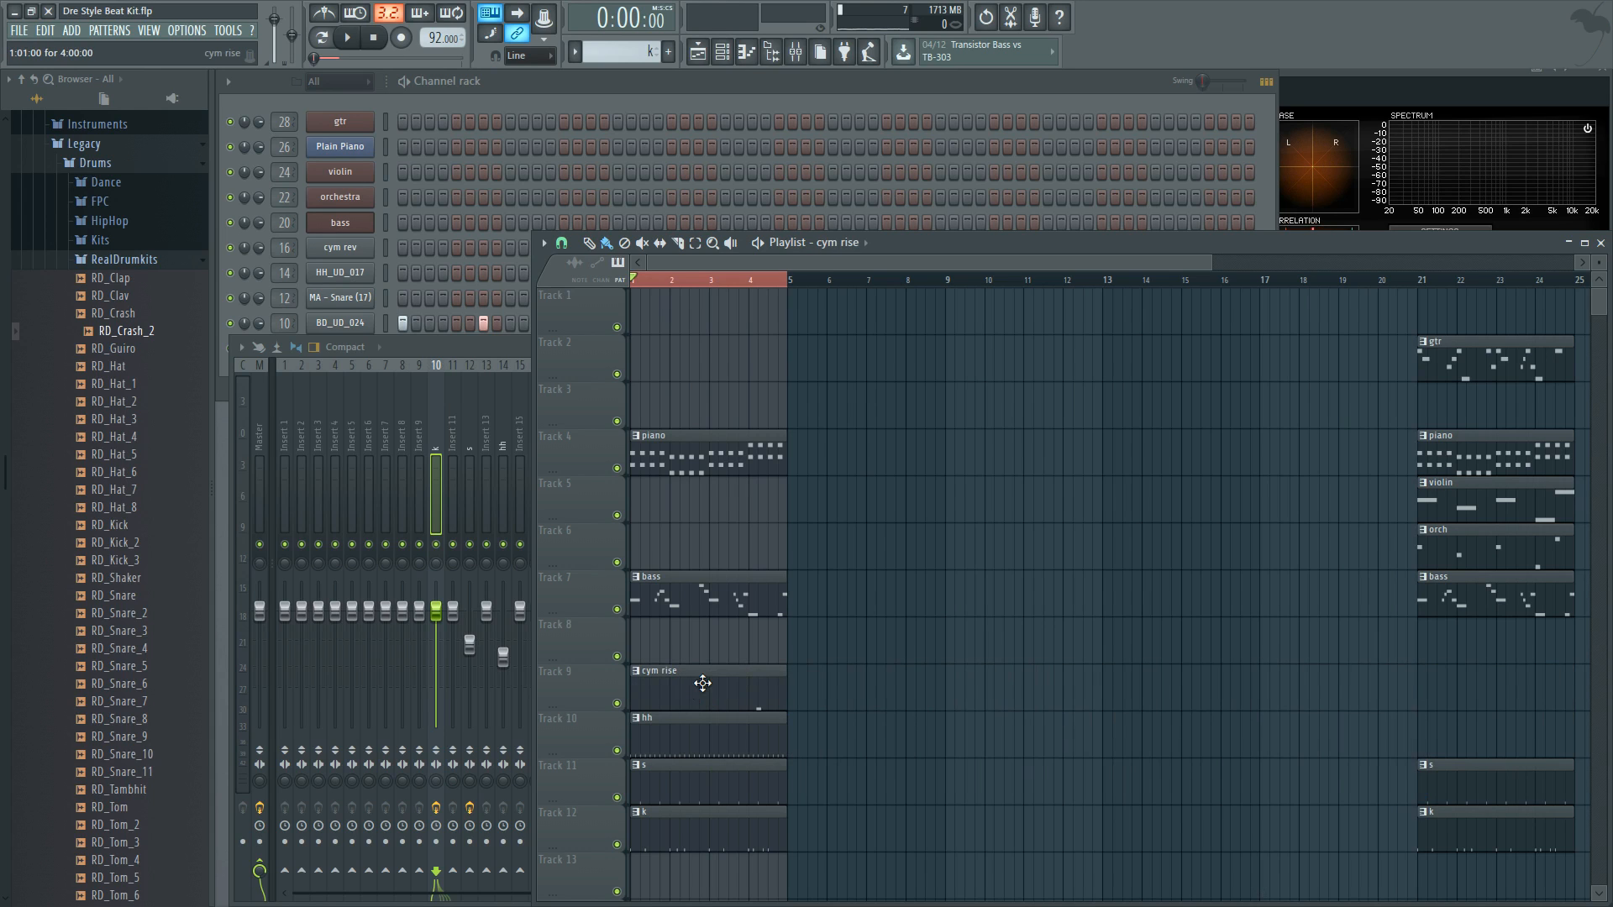
# Step: Examine the reversed RD_Crash_2 sample settings of the "cym rev" channel and play the loop
pyautogui.click(340, 248)
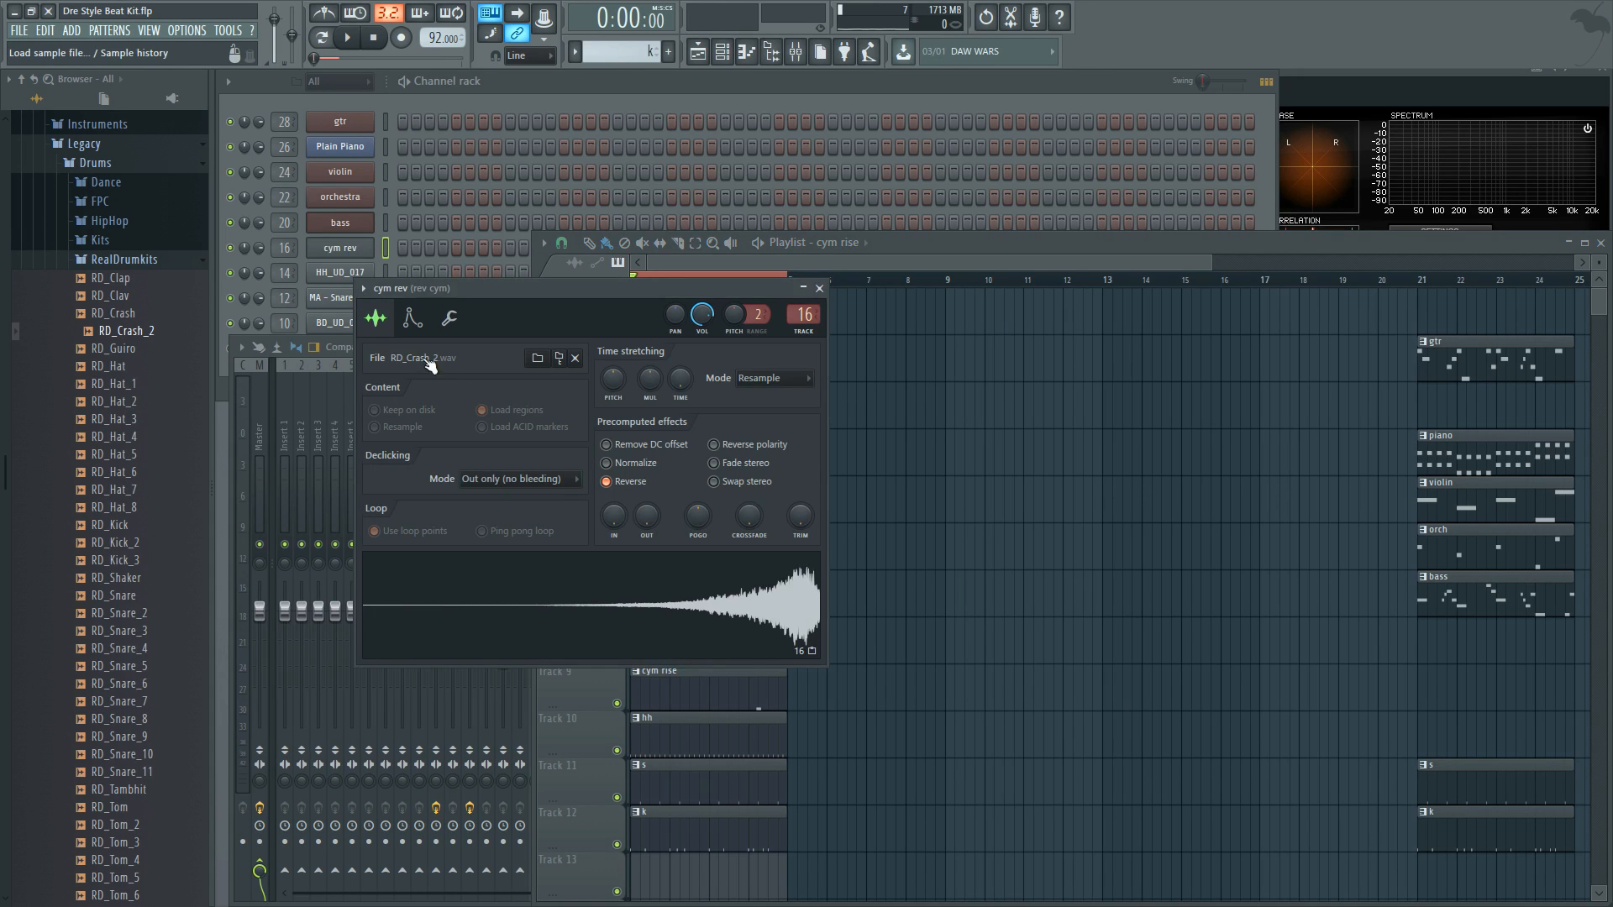
pyautogui.click(821, 288)
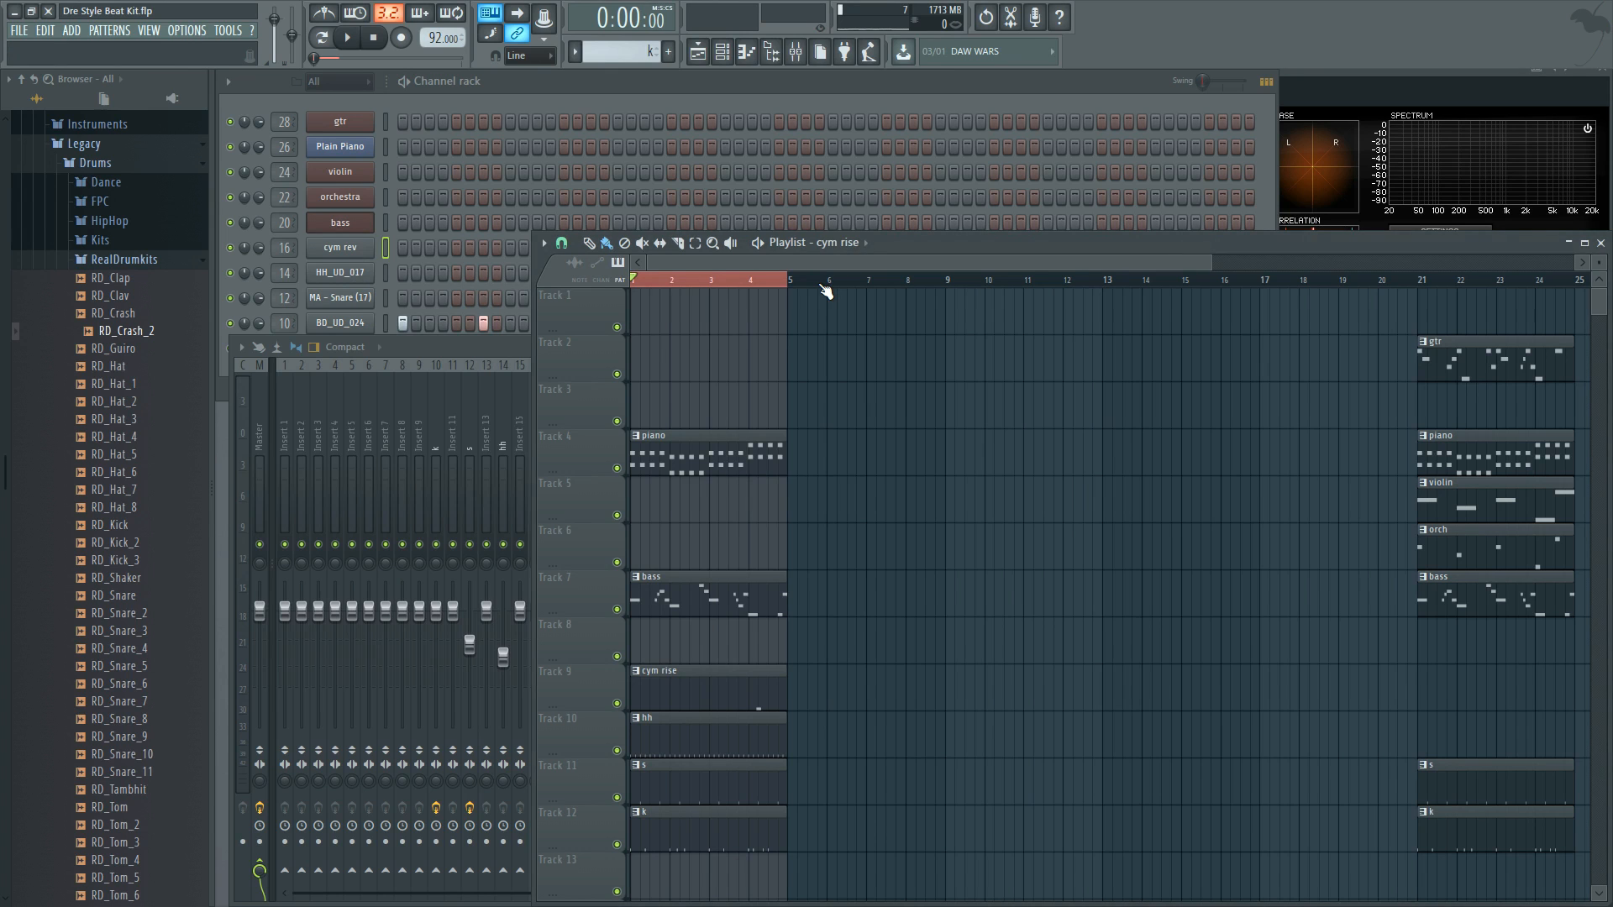
pyautogui.press('space')
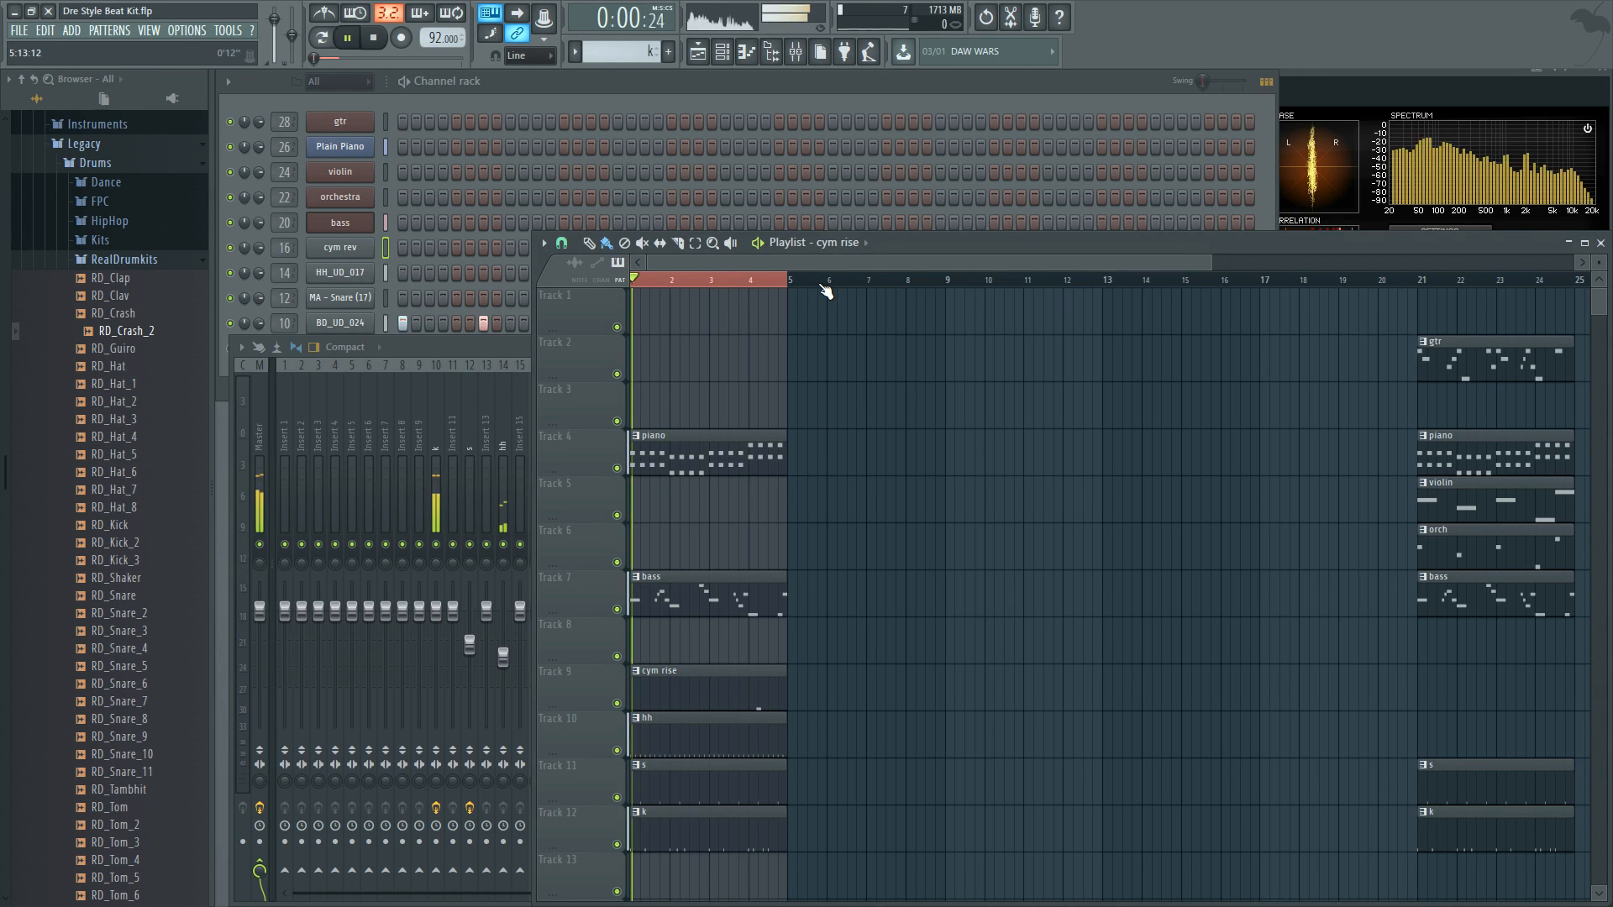
# Step: Load a Fruity parametric EQ 2 into slot 3 of the hi-hat mixer track "hh"
pyautogui.click(502, 349)
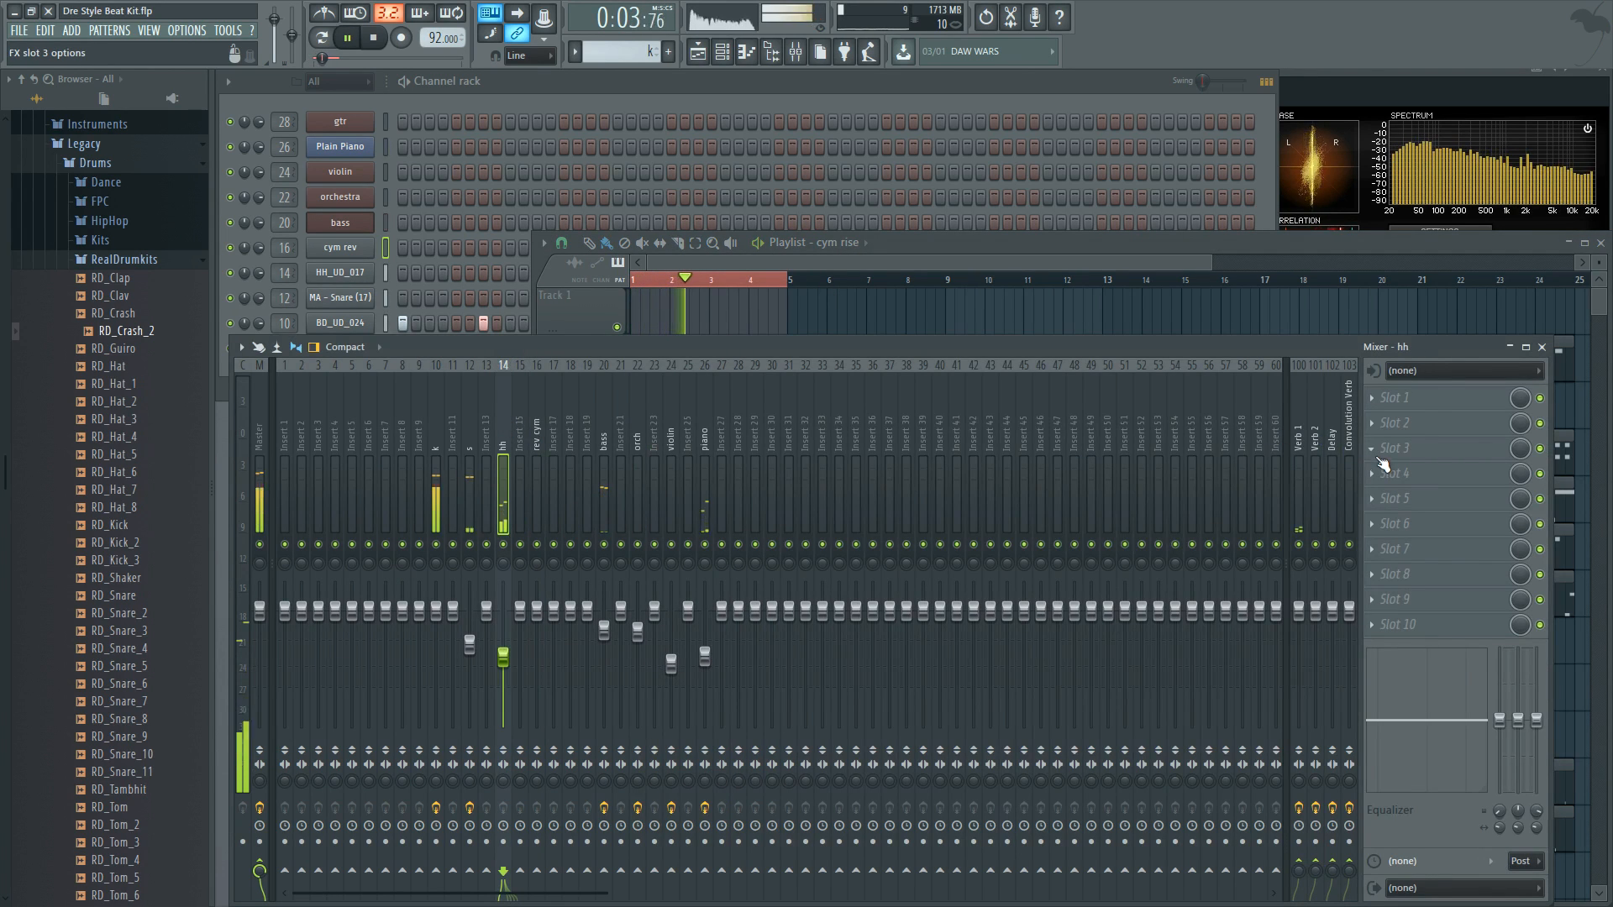
pyautogui.click(1381, 465)
pyautogui.click(1109, 573)
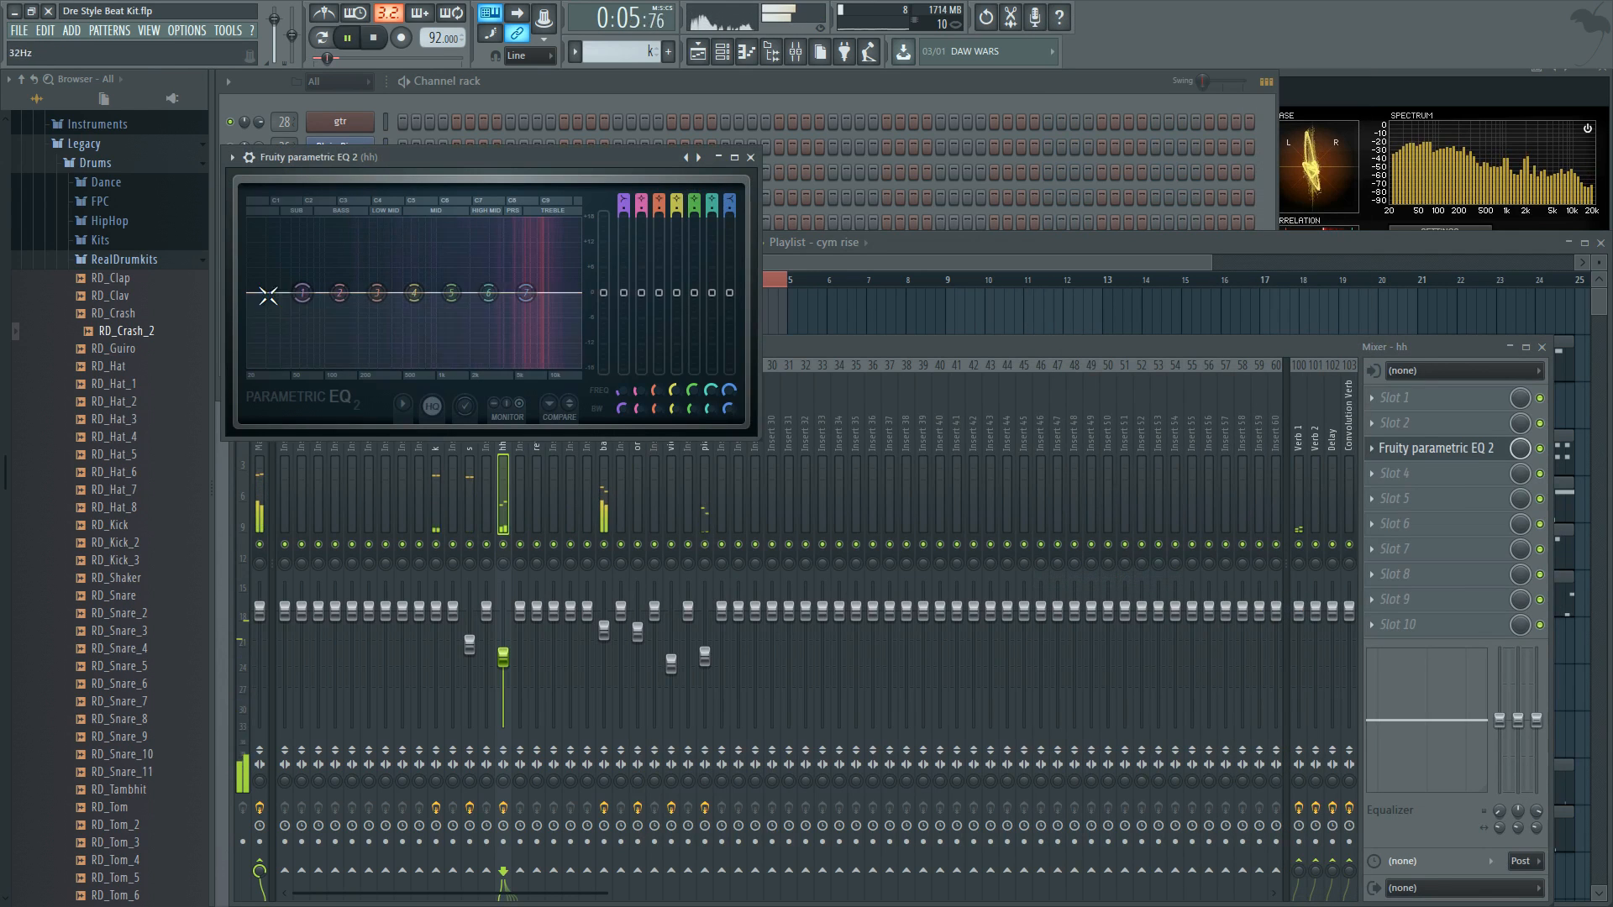
# Step: Cut the hi-hat's lows strongly with EQ band 1 and slightly reduce its highest frequencies with band 7
pyautogui.moveTo(304, 295); pyautogui.dragTo(467, 351)
pyautogui.moveTo(525, 293); pyautogui.dragTo(586, 296)
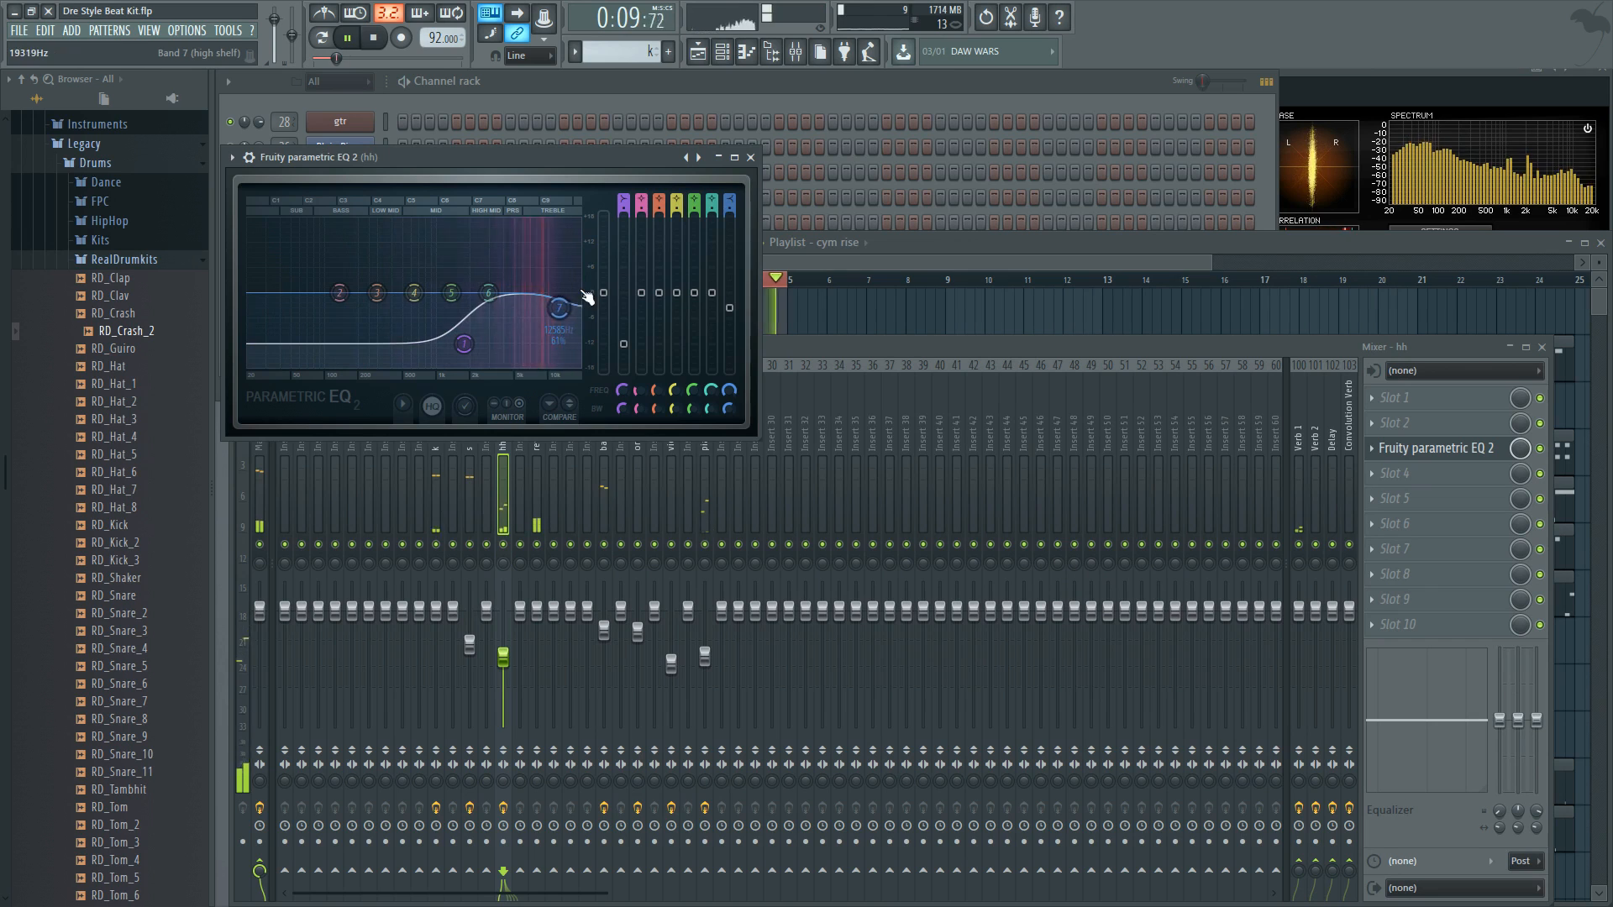
pyautogui.click(750, 157)
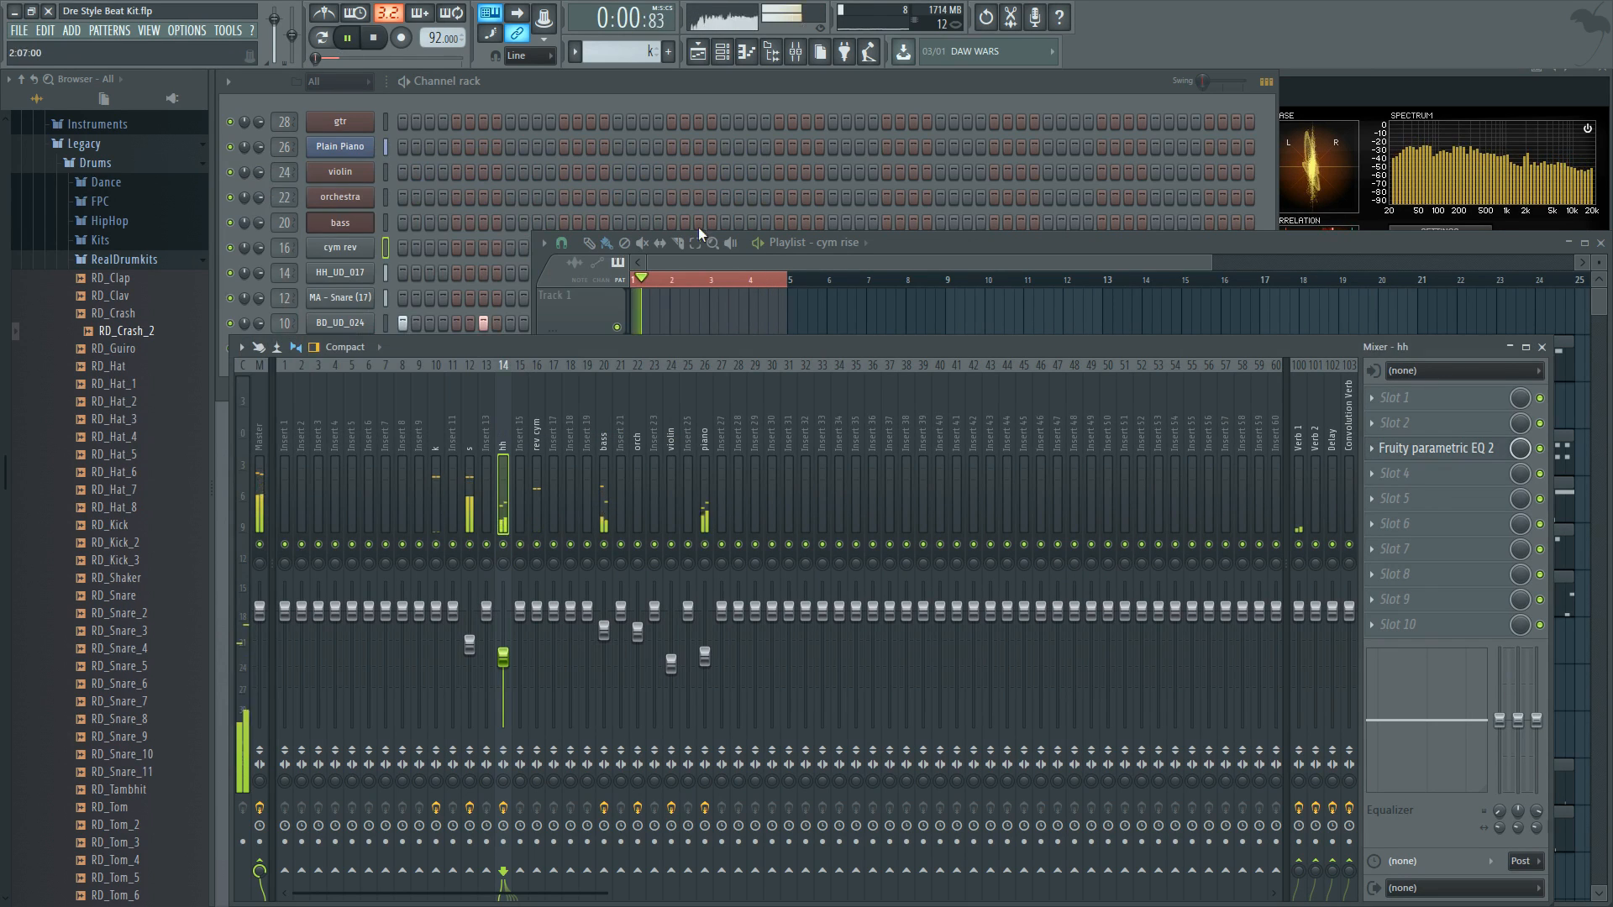
# Step: Lower the fader of the "rev cym" mixer track slightly
pyautogui.click(537, 423)
pyautogui.moveTo(541, 605); pyautogui.dragTo(542, 621)
# Step: Load a Fruity parametric EQ 2 into slot 3 of the "rev cym" track and cut its lows strongly with band 1
pyautogui.click(1373, 449)
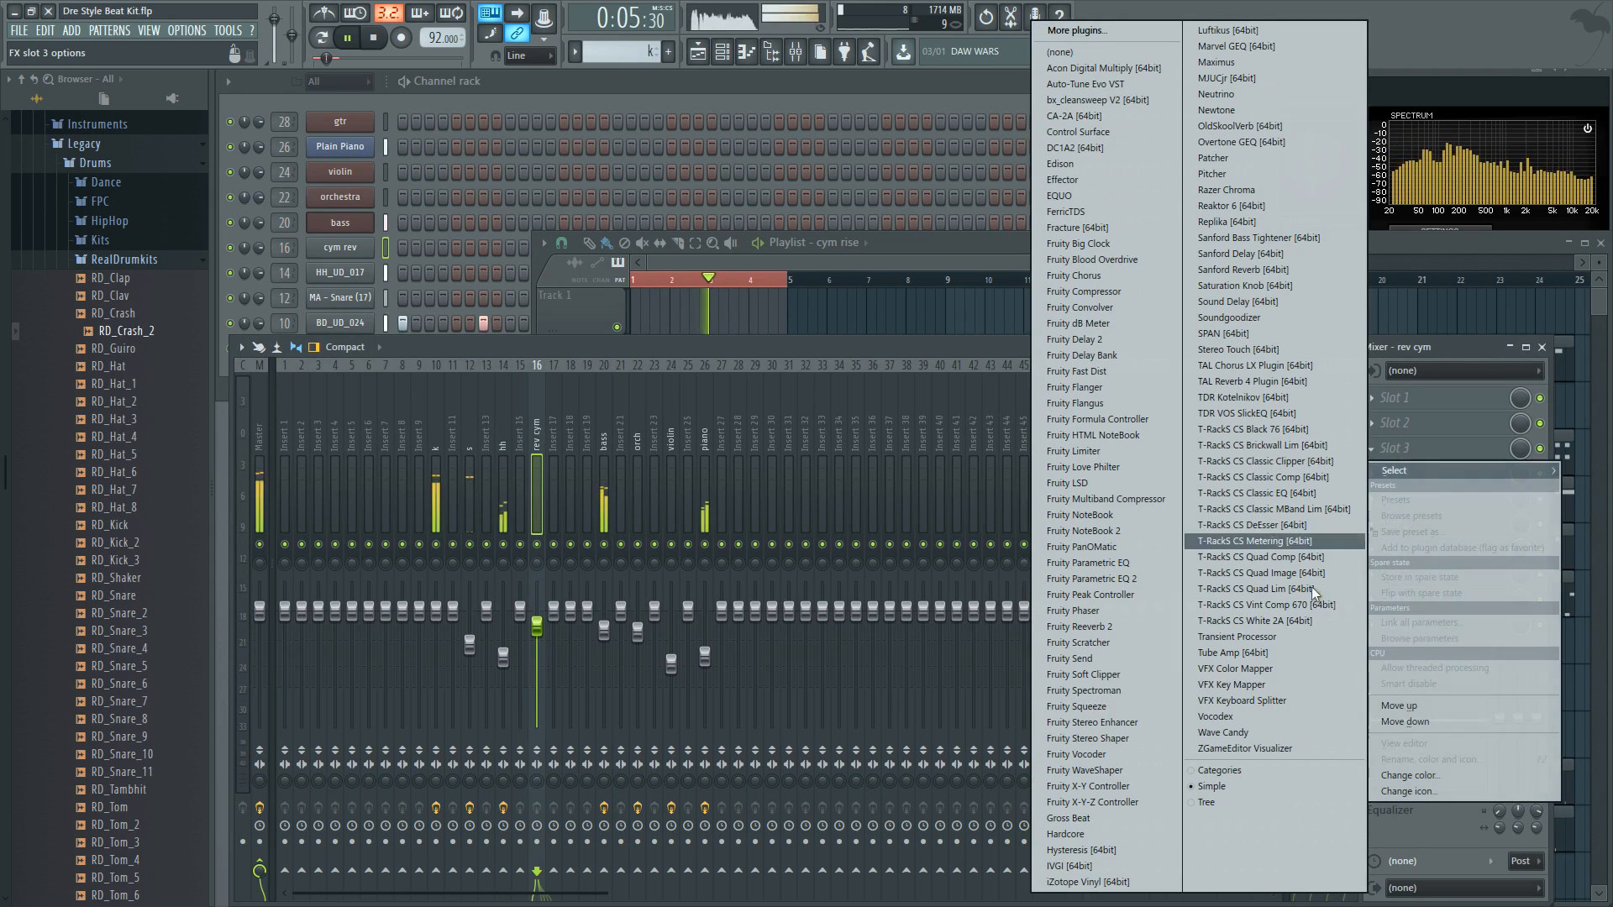
pyautogui.click(1154, 581)
pyautogui.moveTo(392, 394); pyautogui.dragTo(471, 449)
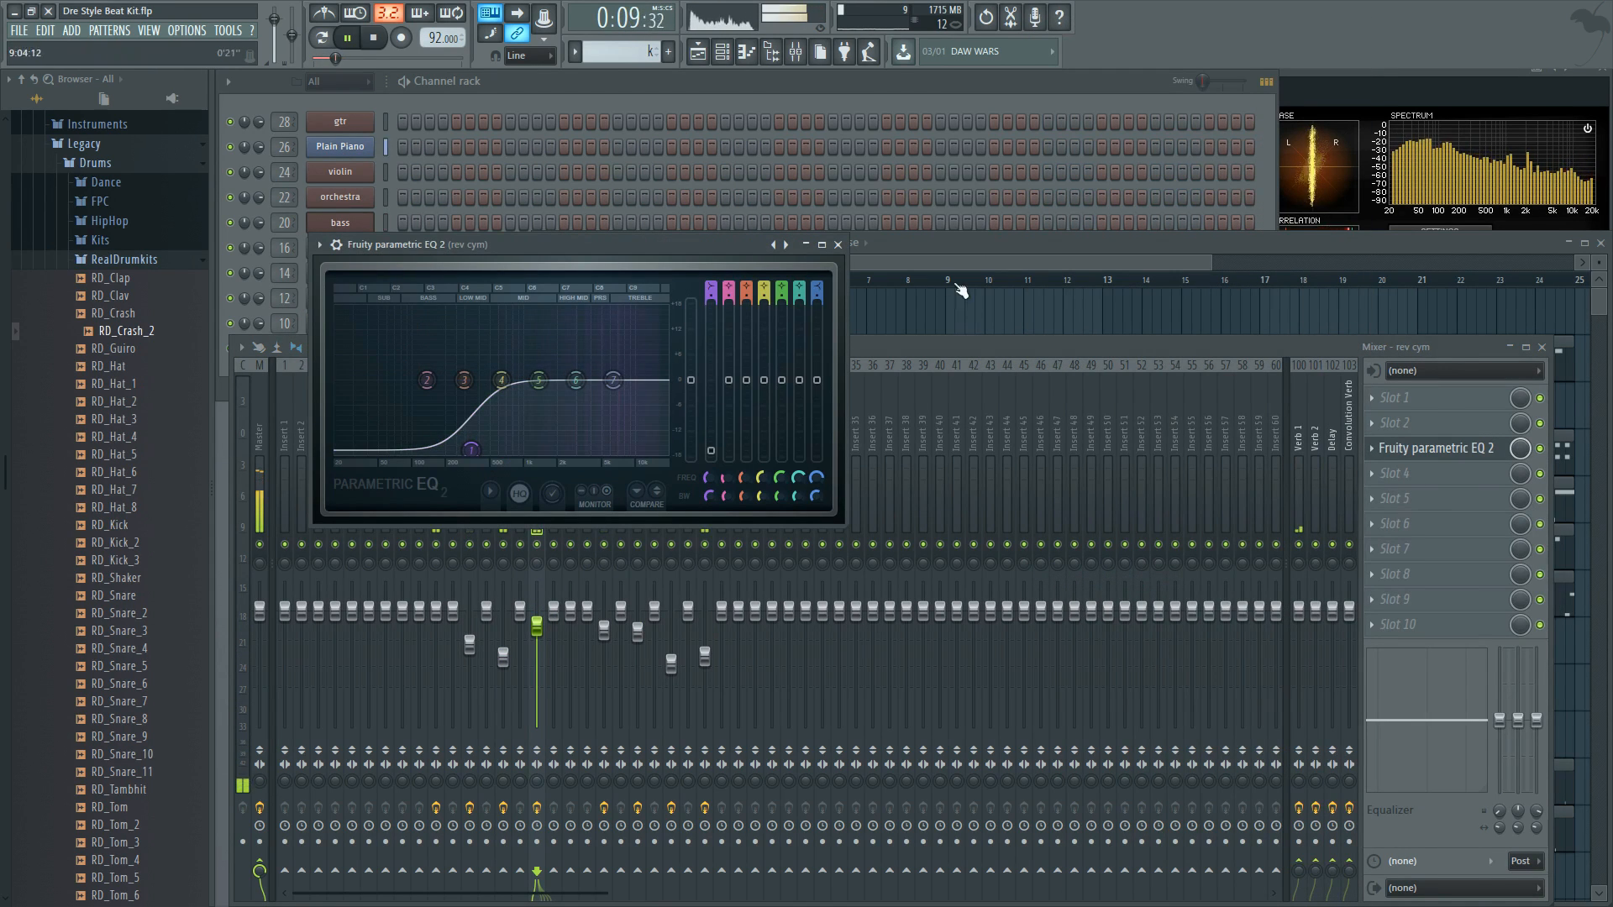
# Step: Close the "rev cym" EQ and lower the "rev cym" mixer fader to 78% (-5.2 dB)
pyautogui.click(838, 244)
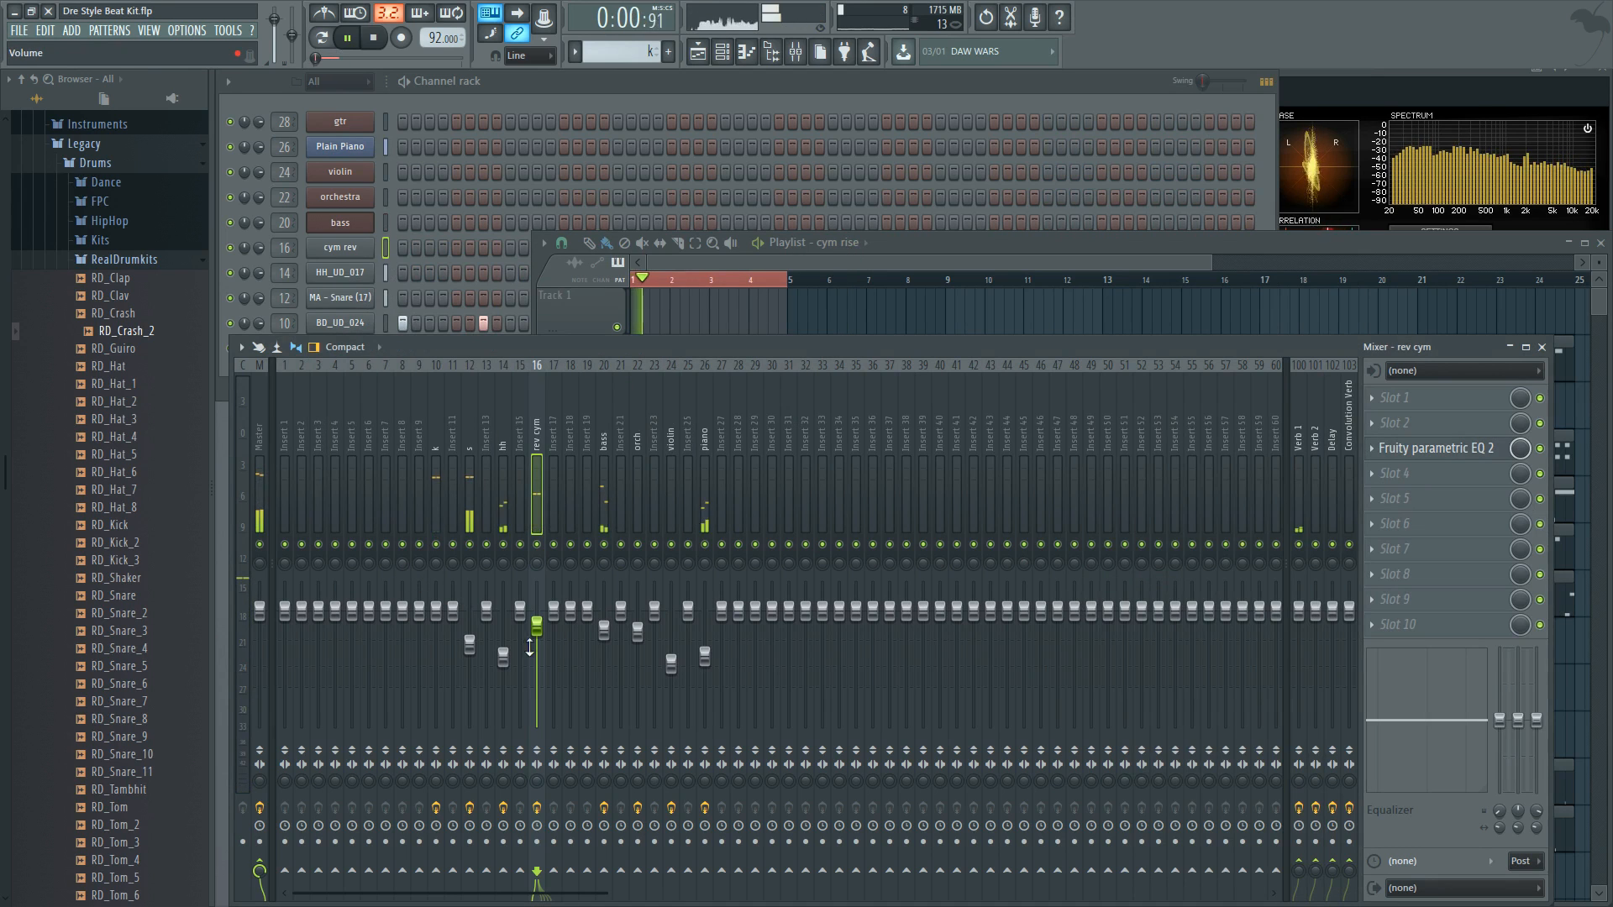
pyautogui.scroll(-2, 530, 647)
pyautogui.press('space')
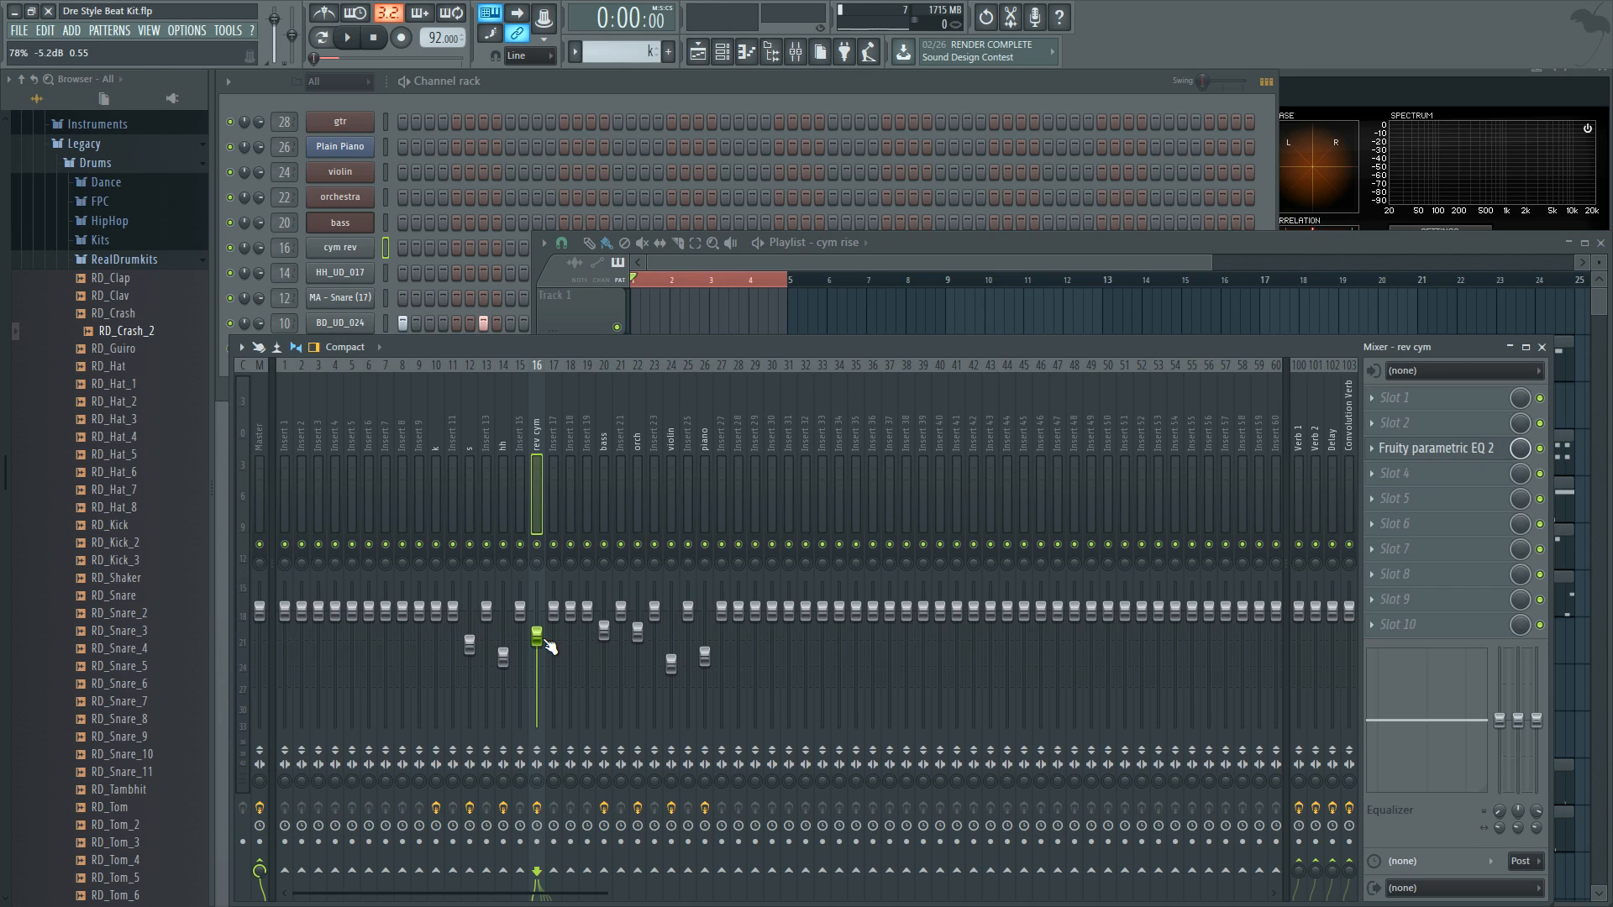
# Step: Copy the orch clip from bar 21 to bar 1 on Track 6 of the playlist and play the loop
pyautogui.click(991, 262)
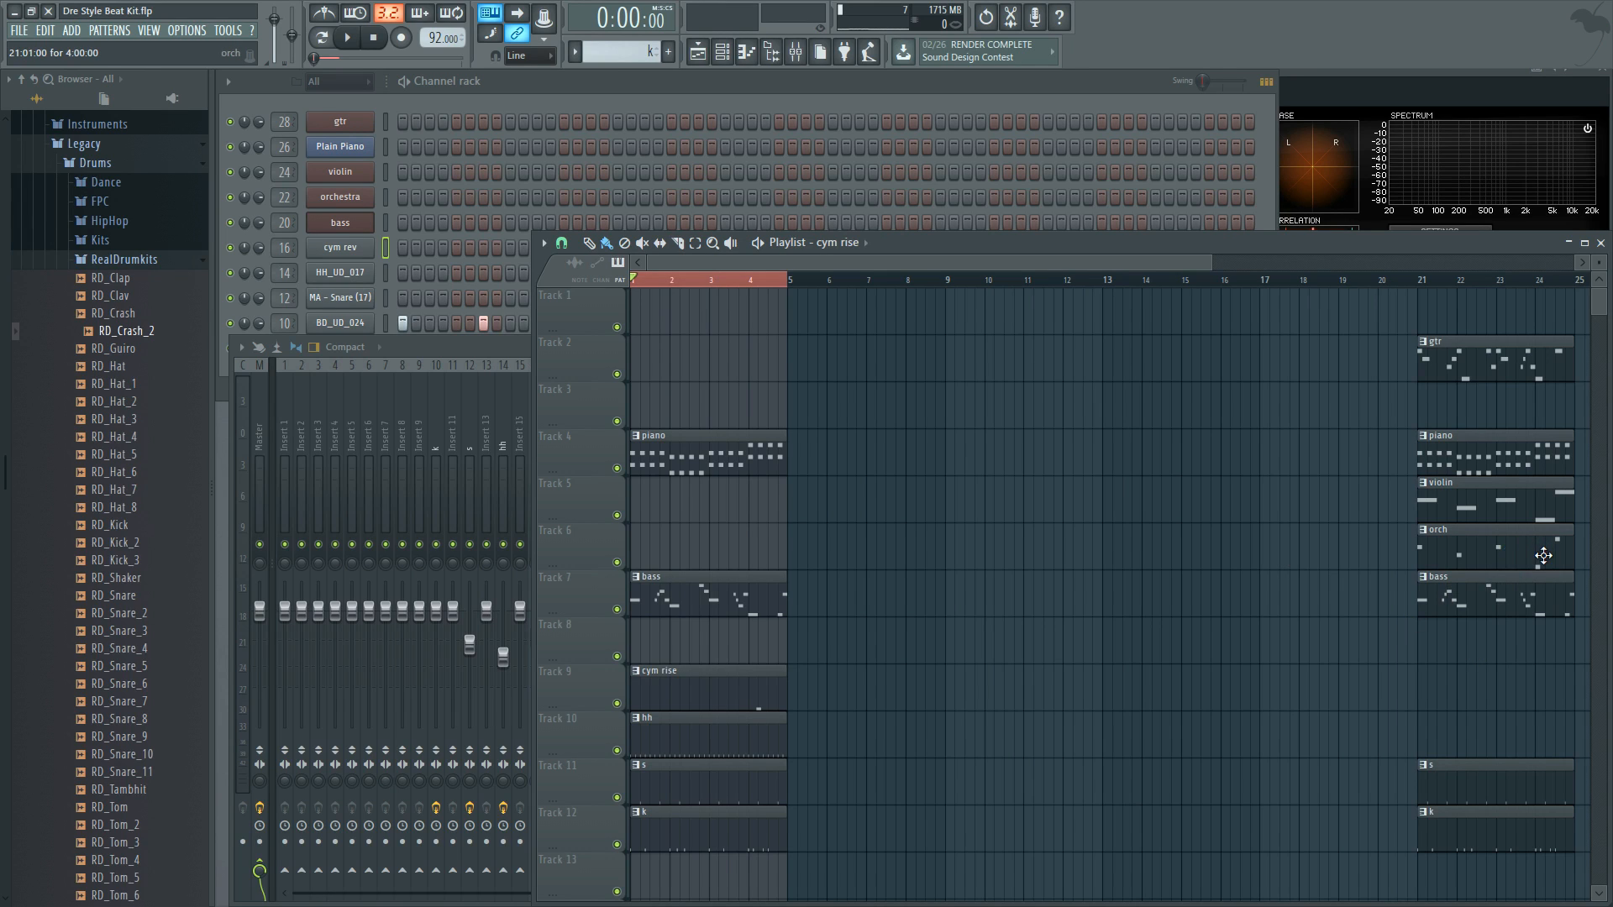
pyautogui.moveTo(1544, 555); pyautogui.dragTo(756, 555)
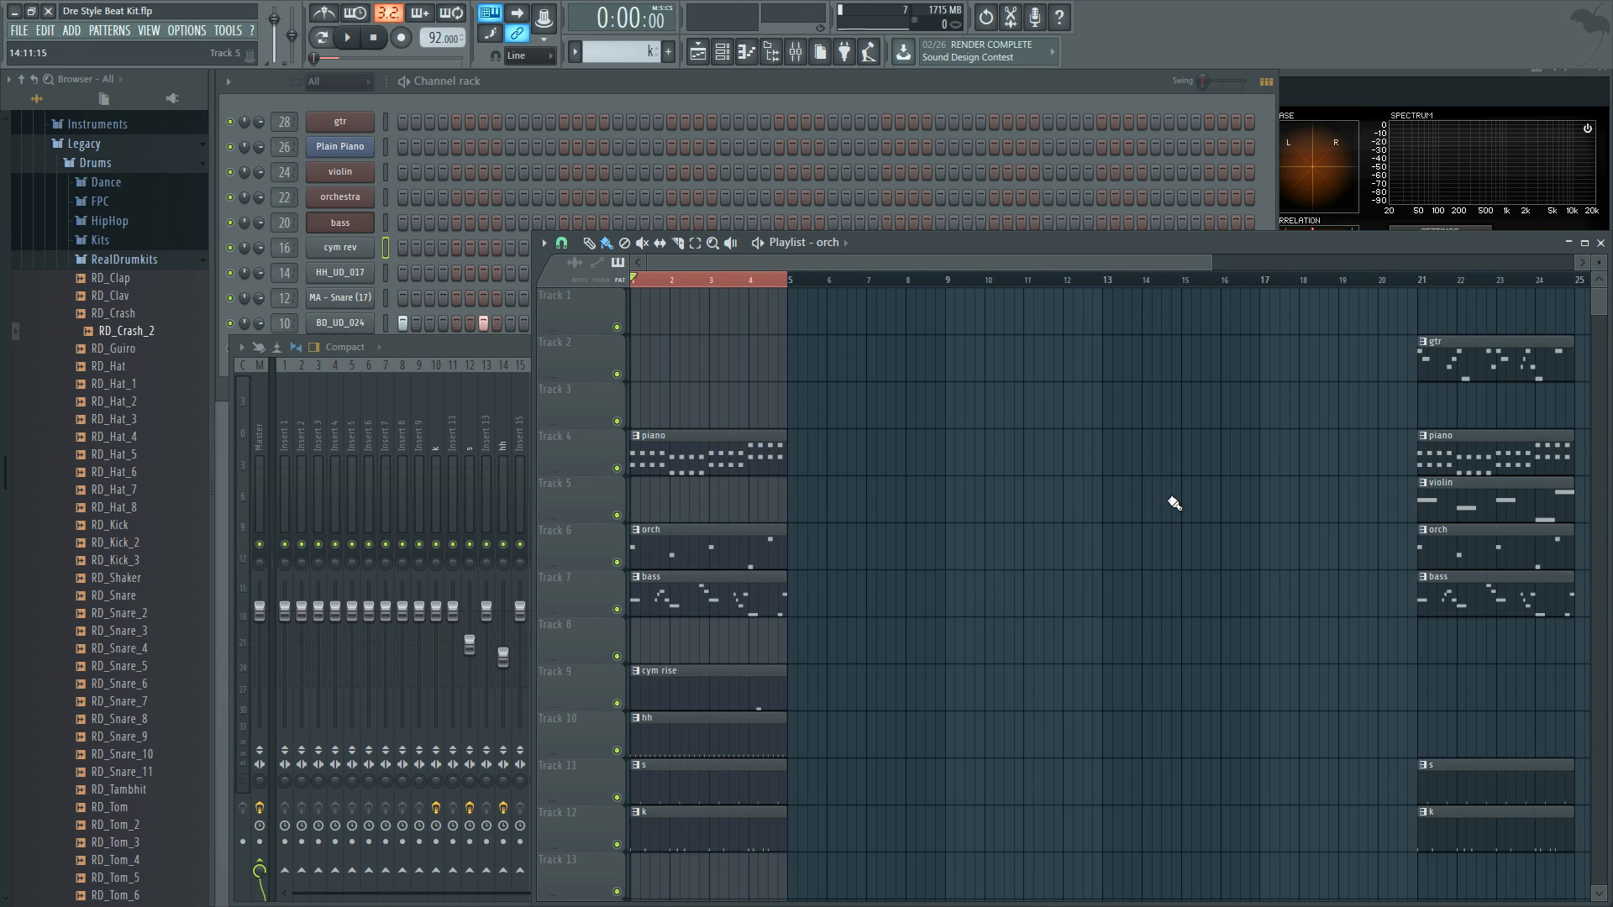
pyautogui.press('space')
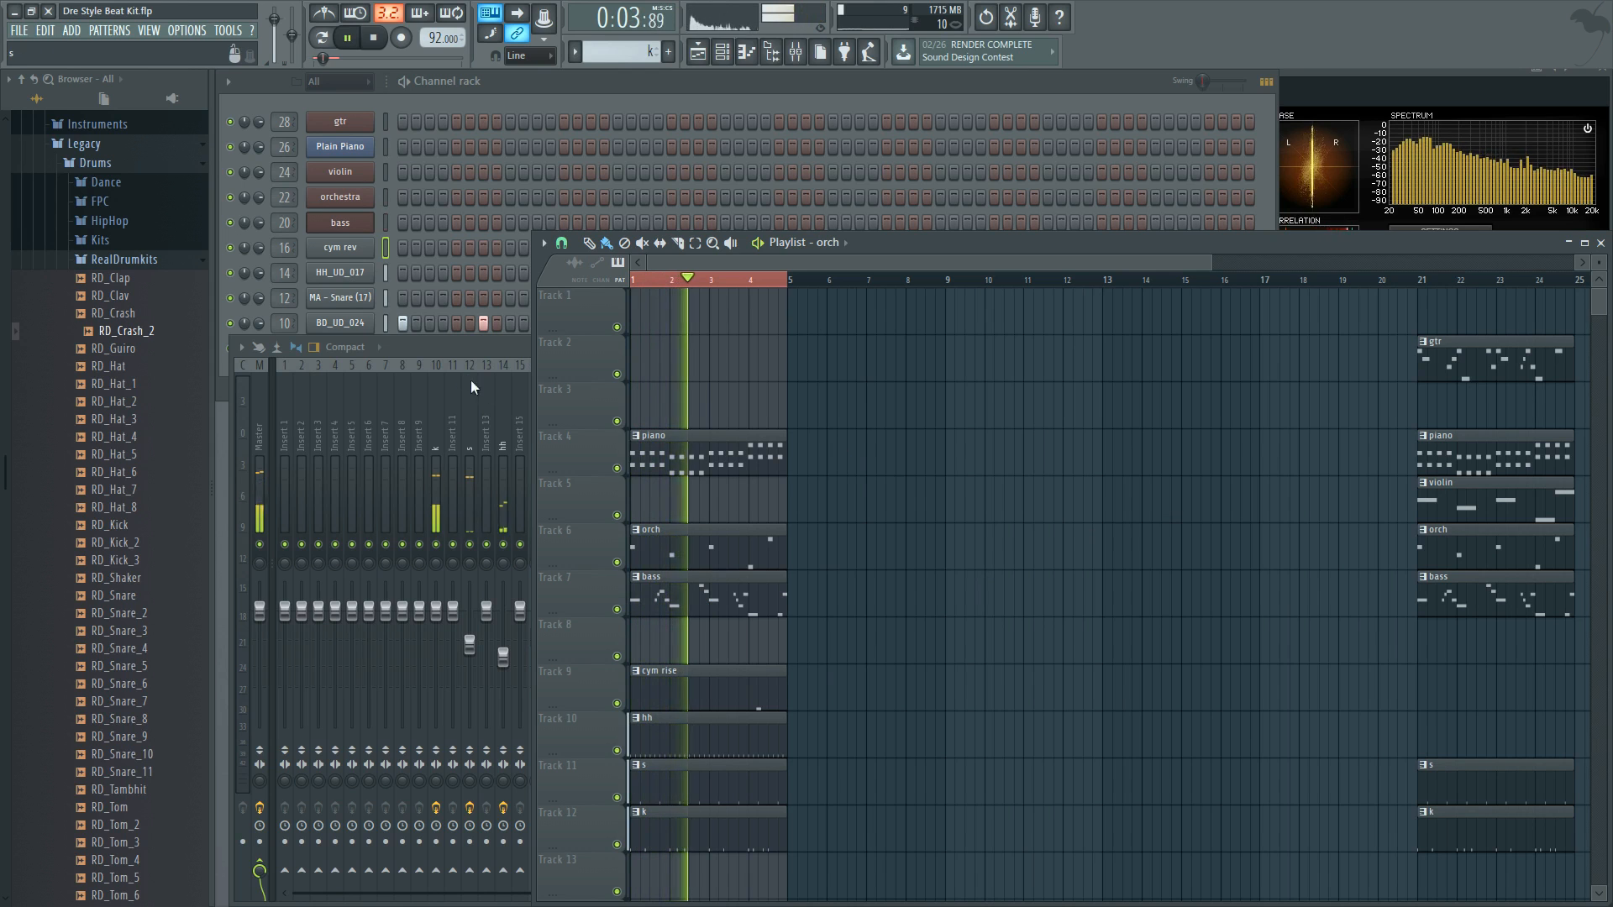
# Step: Reduce the band 7 high-frequency boost in the "orch" track's Fruity parametric EQ 2 and audition it in the mix
pyautogui.click(466, 416)
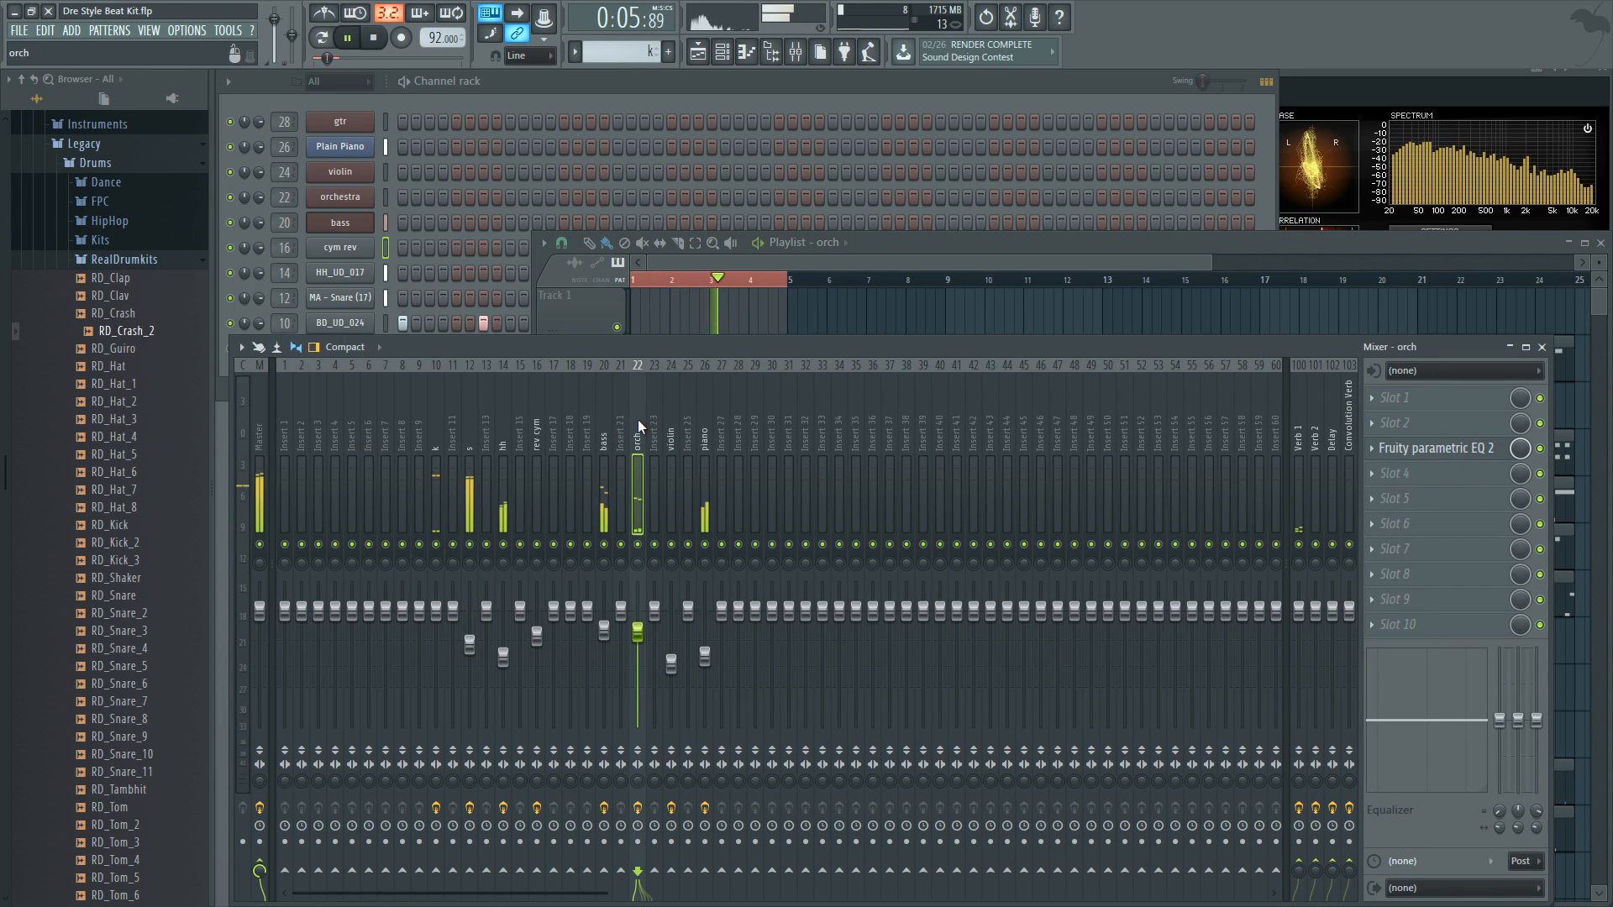
pyautogui.click(1395, 448)
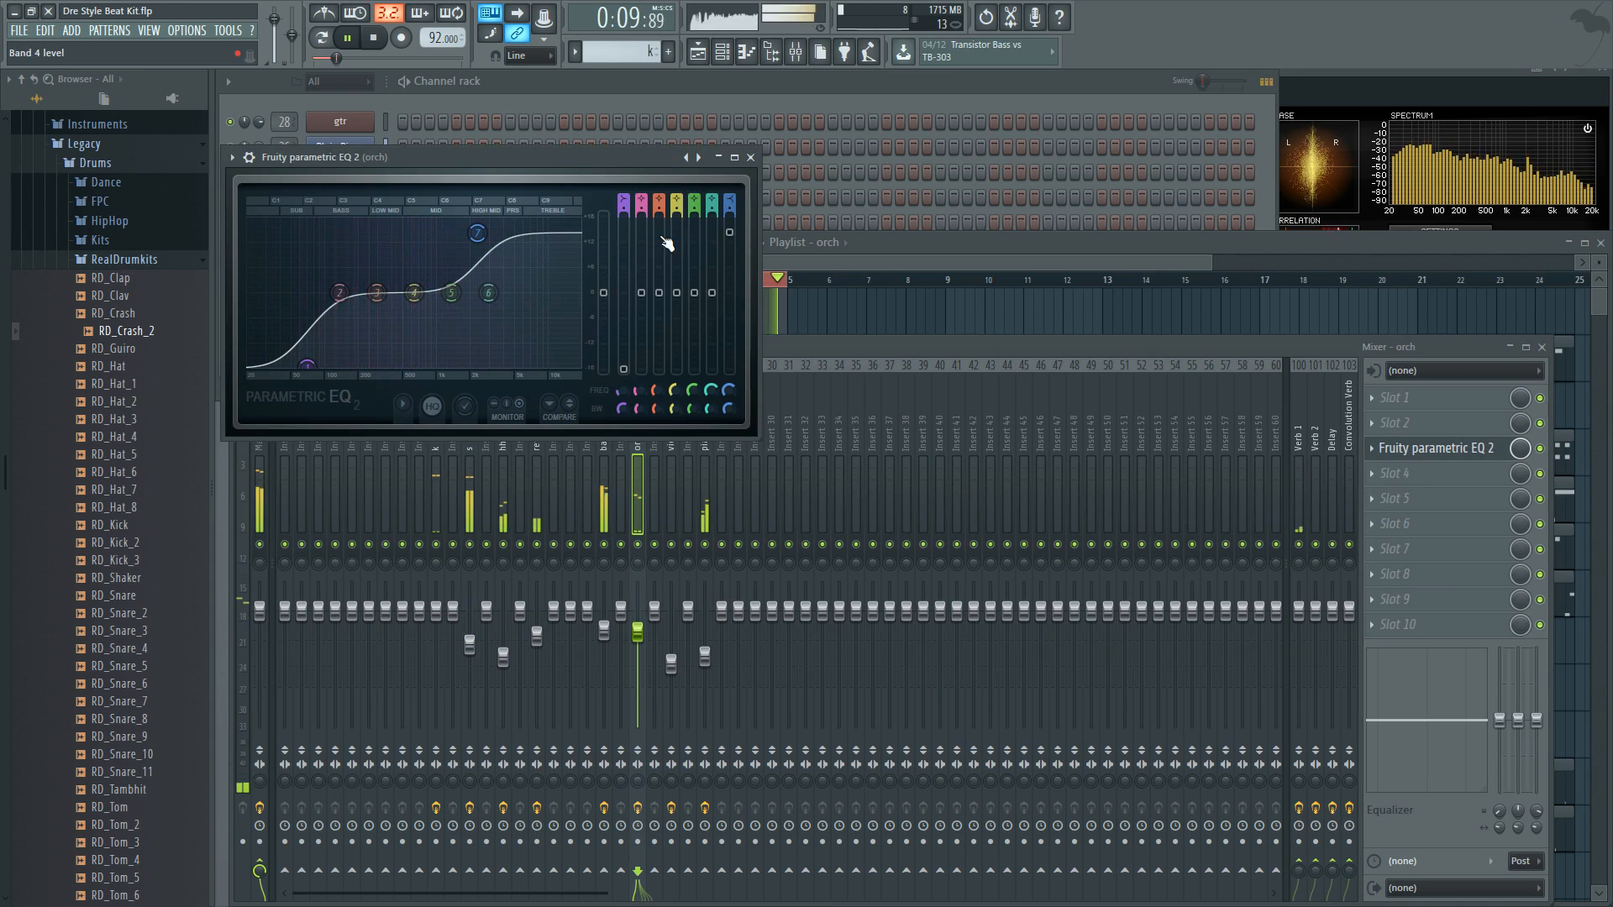
pyautogui.moveTo(476, 232); pyautogui.dragTo(485, 253)
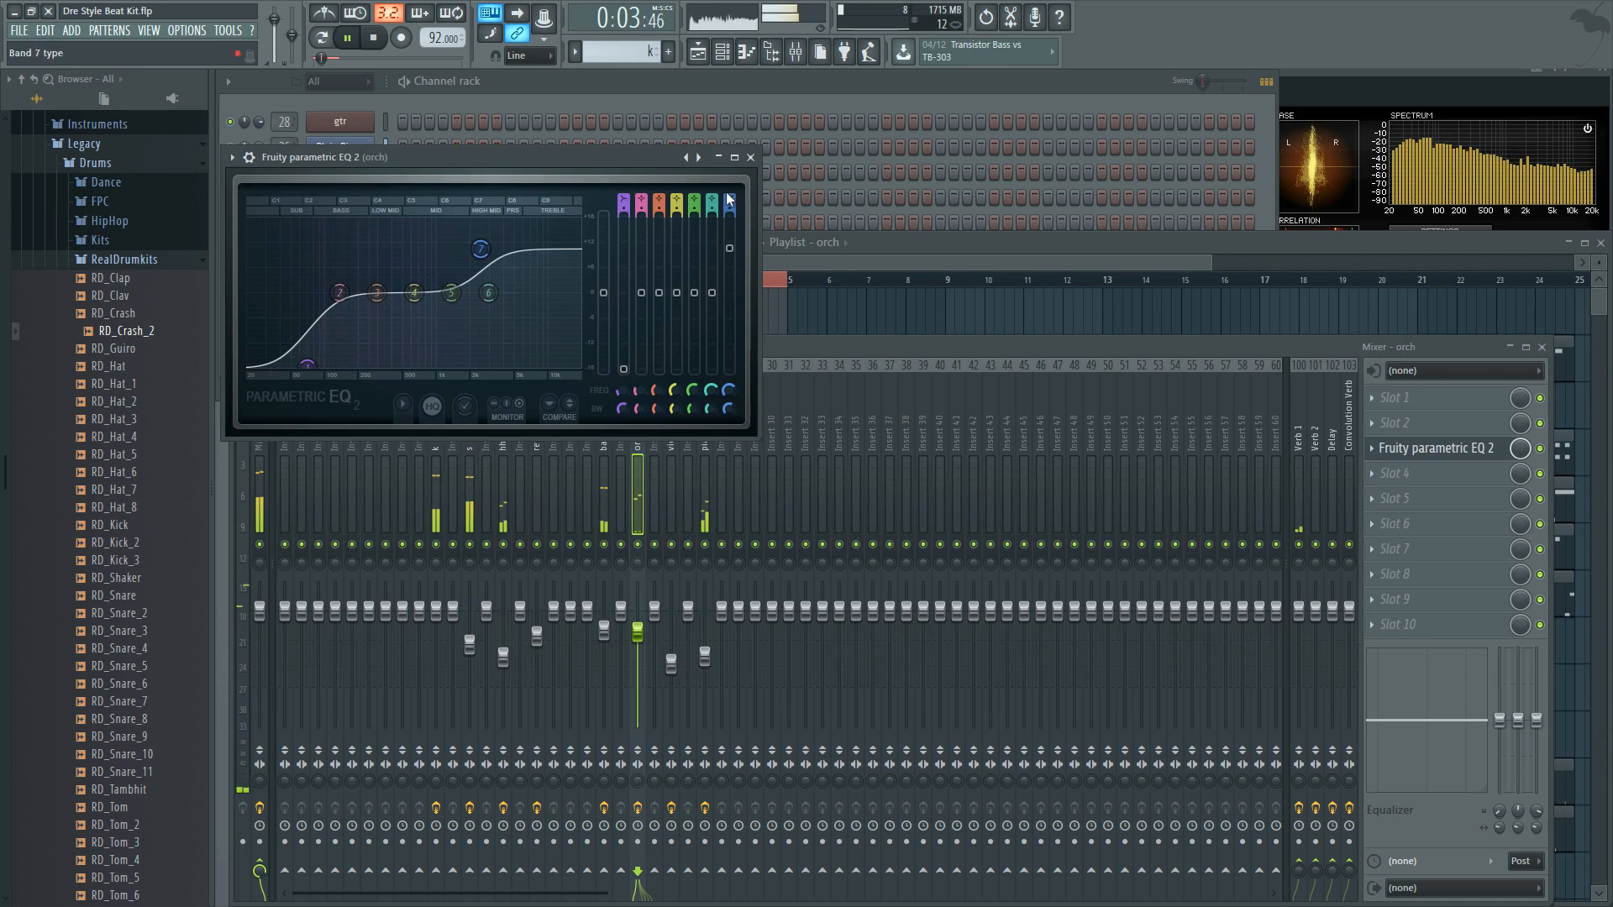
pyautogui.click(750, 158)
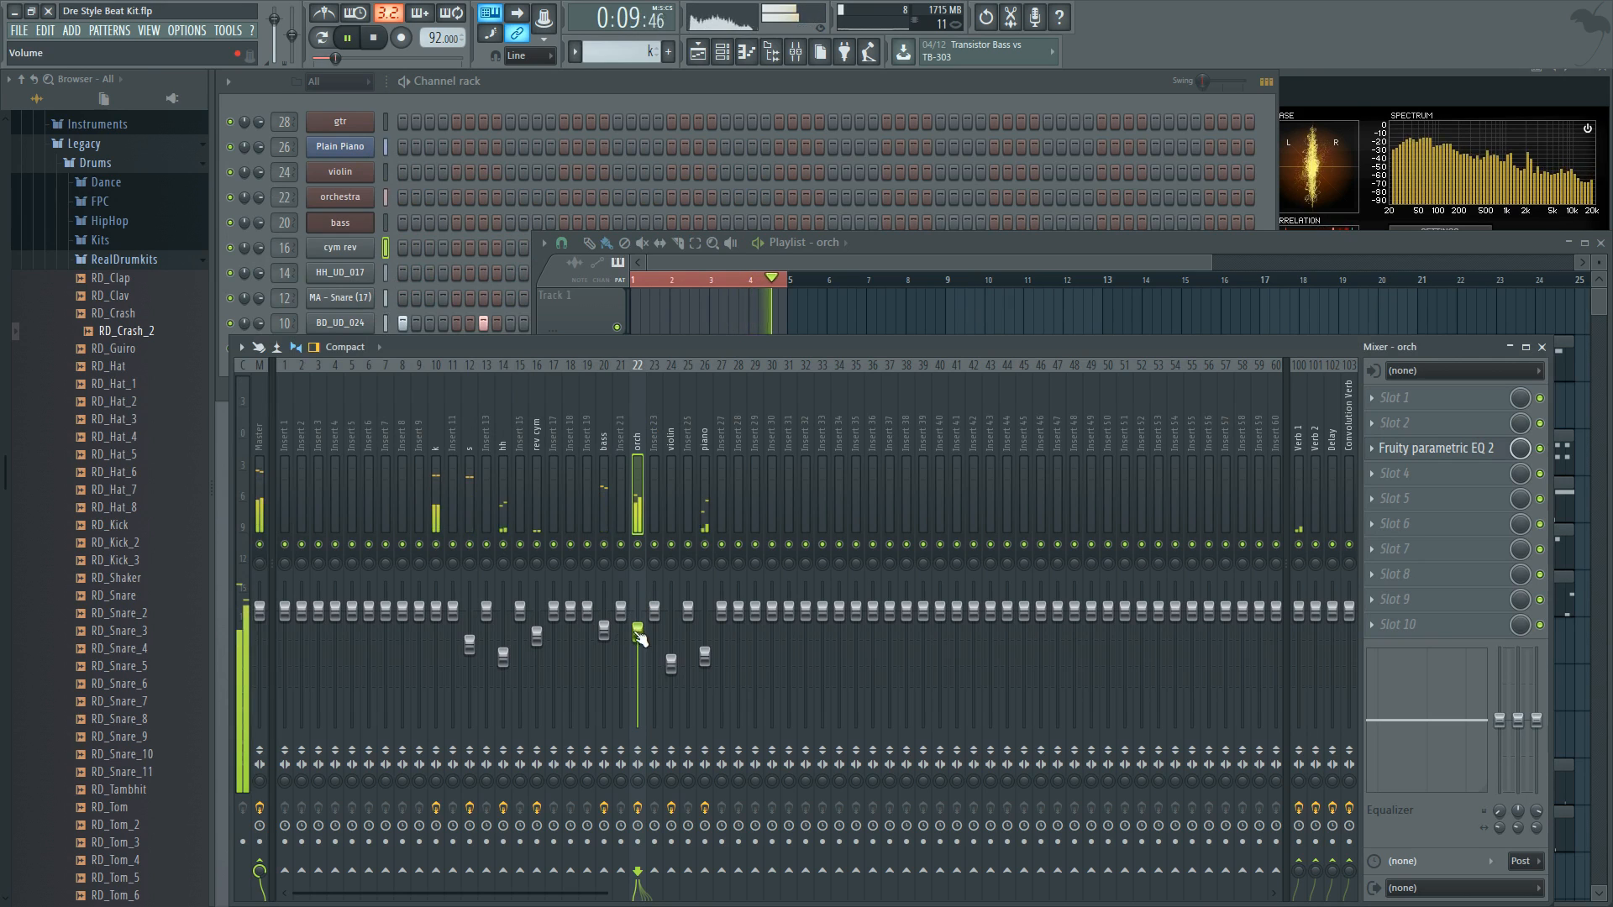
pyautogui.press('space')
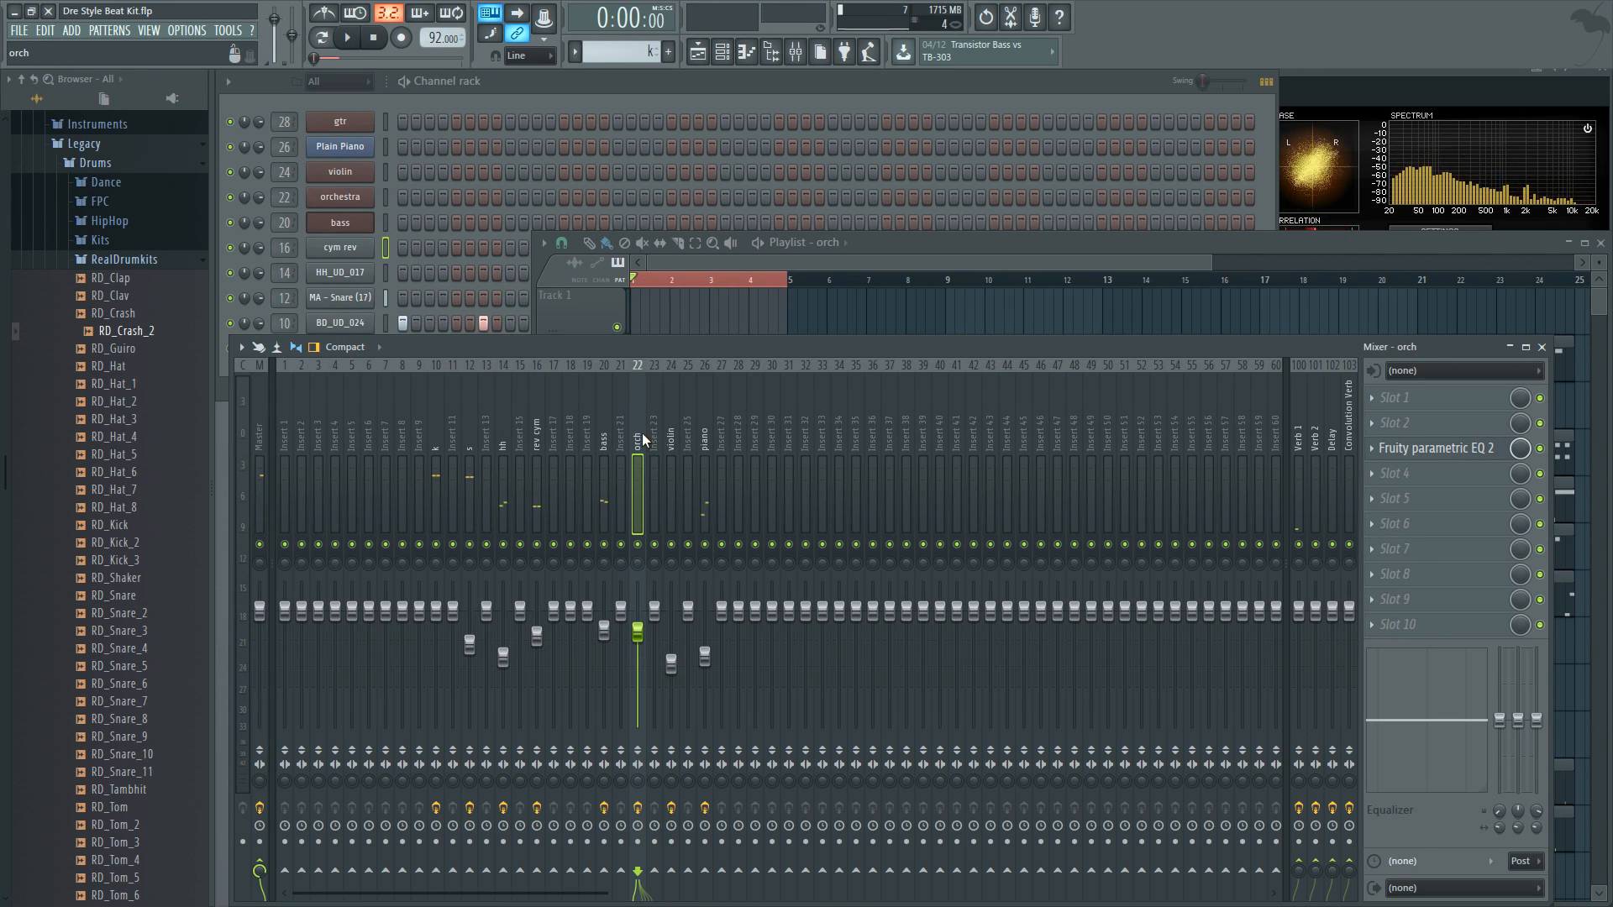
# Step: Load a Fruity Stereo Enhancer into slot 5 of the "orch" track and adjust its phase offset with the track soloed
pyautogui.click(1382, 505)
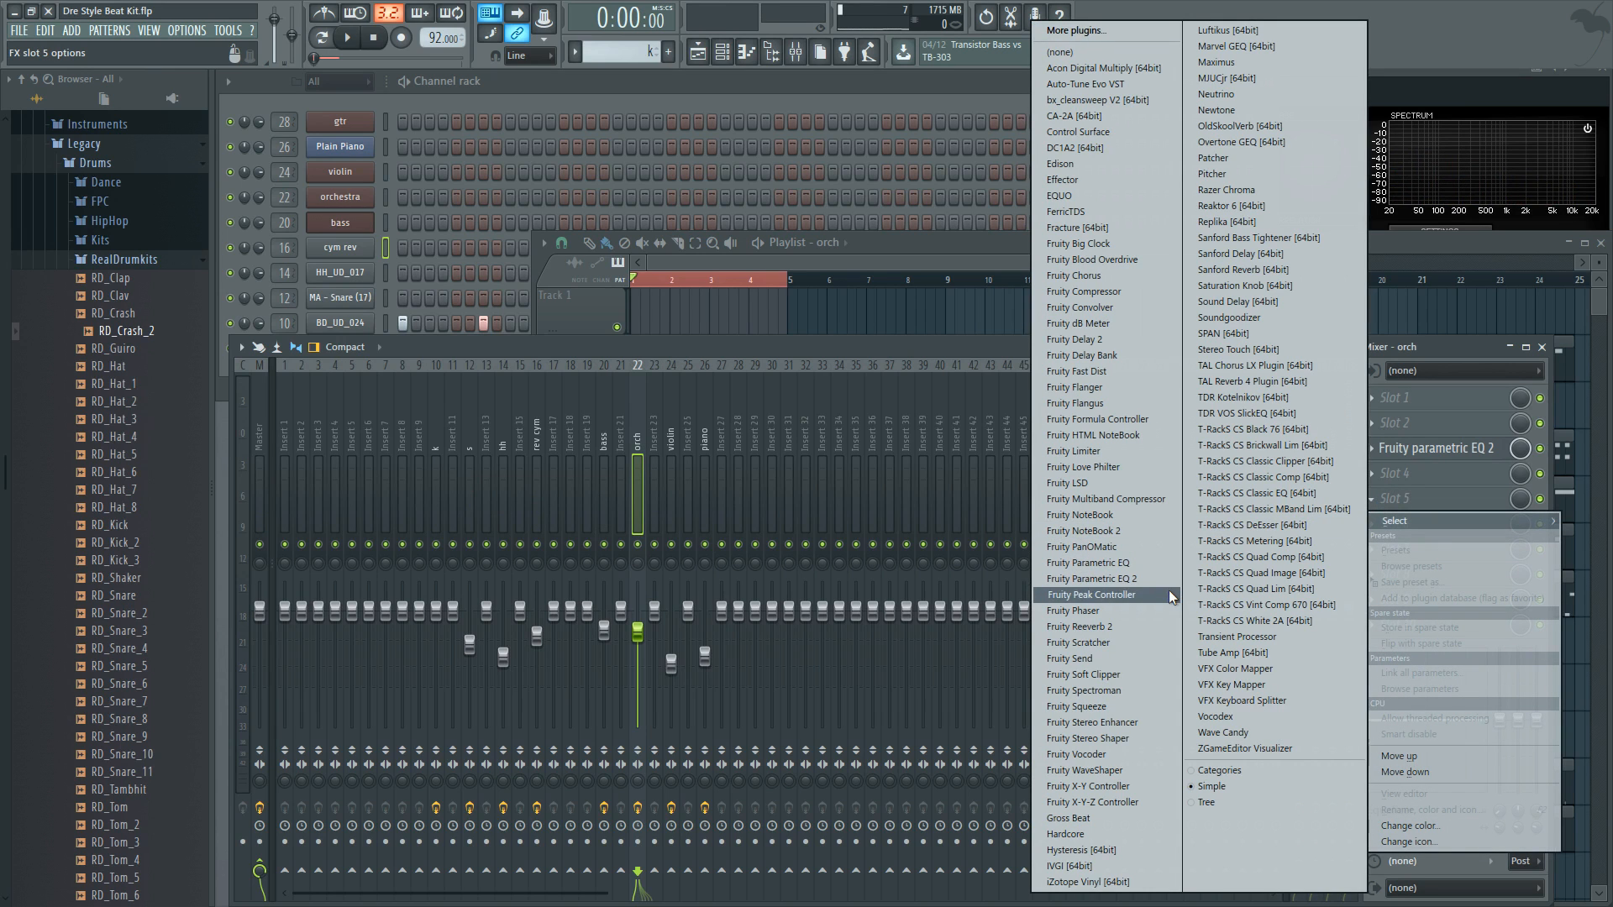
pyautogui.click(1122, 723)
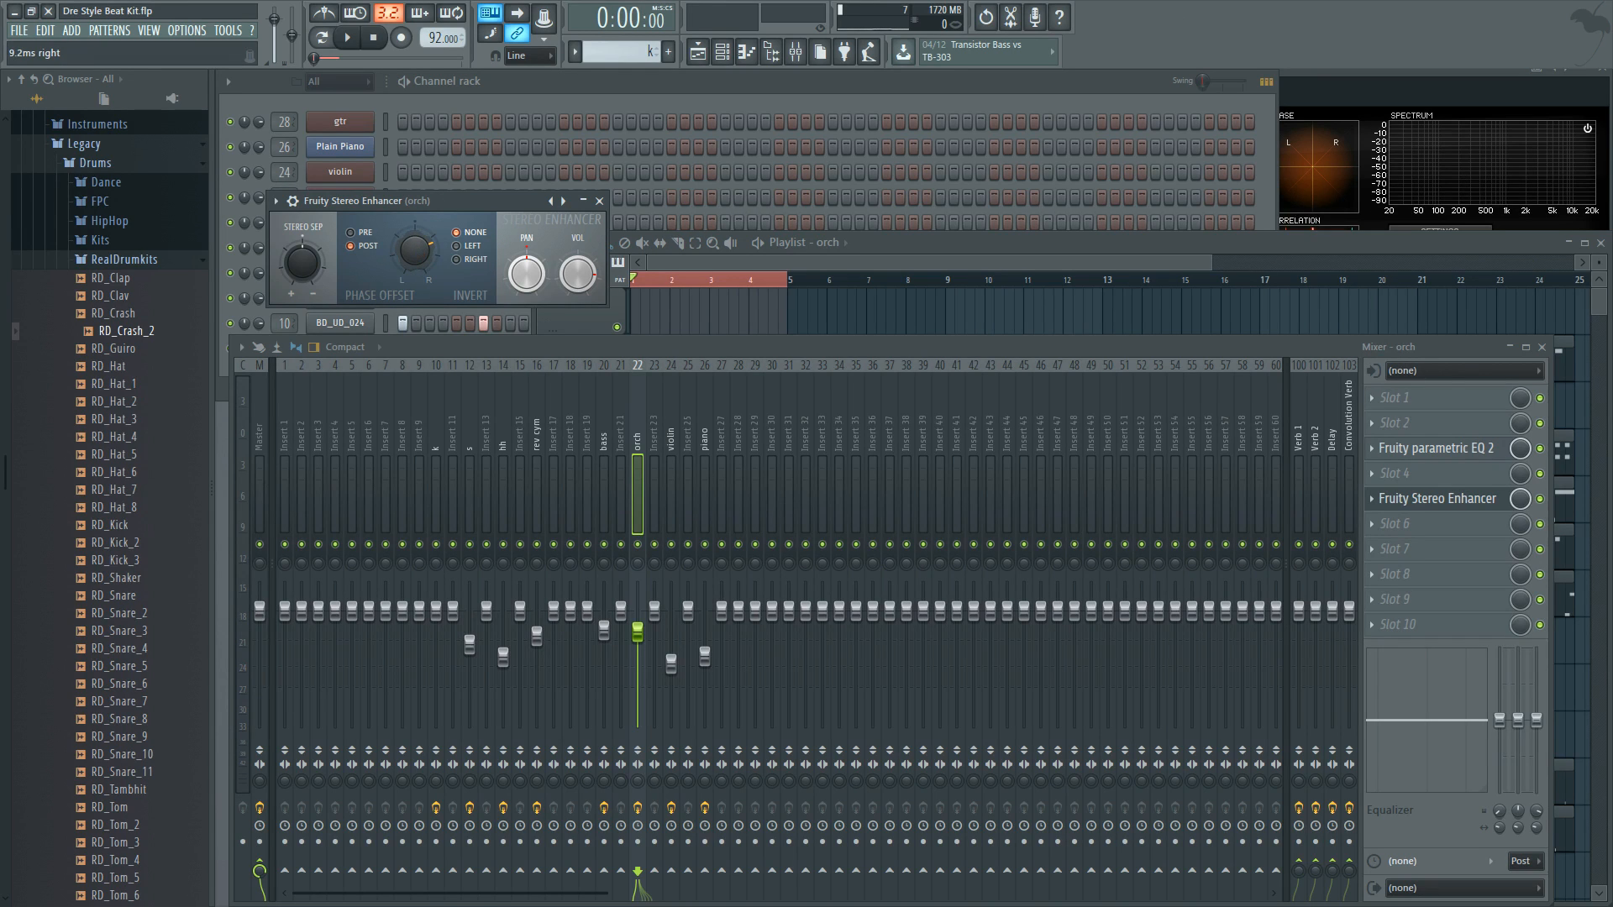
pyautogui.press('space')
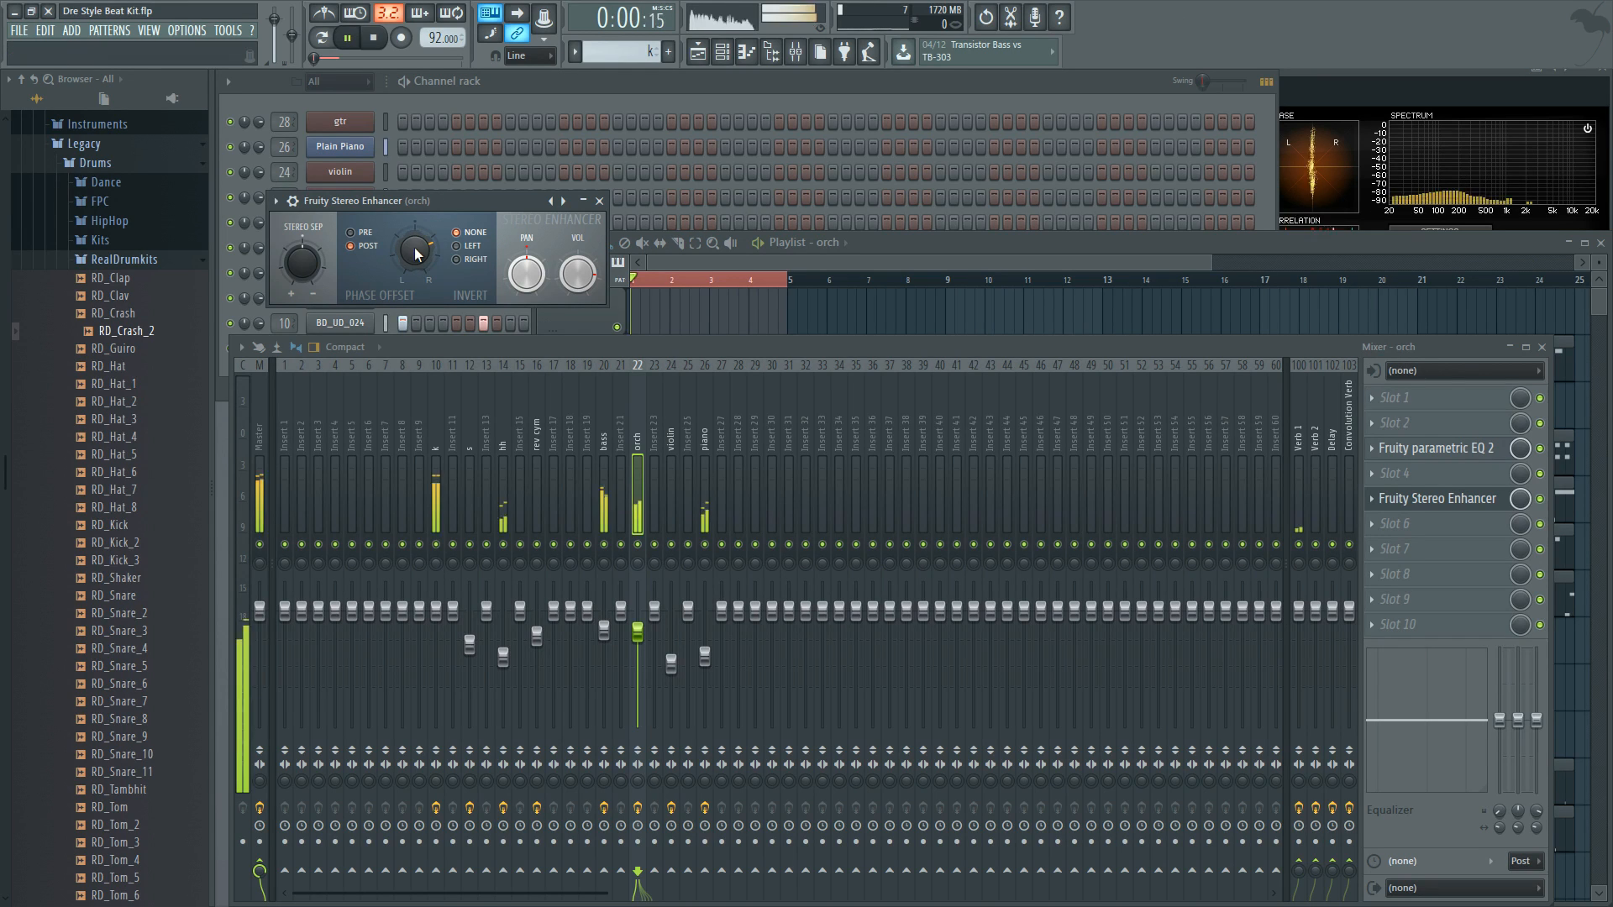
pyautogui.rightClick(636, 545)
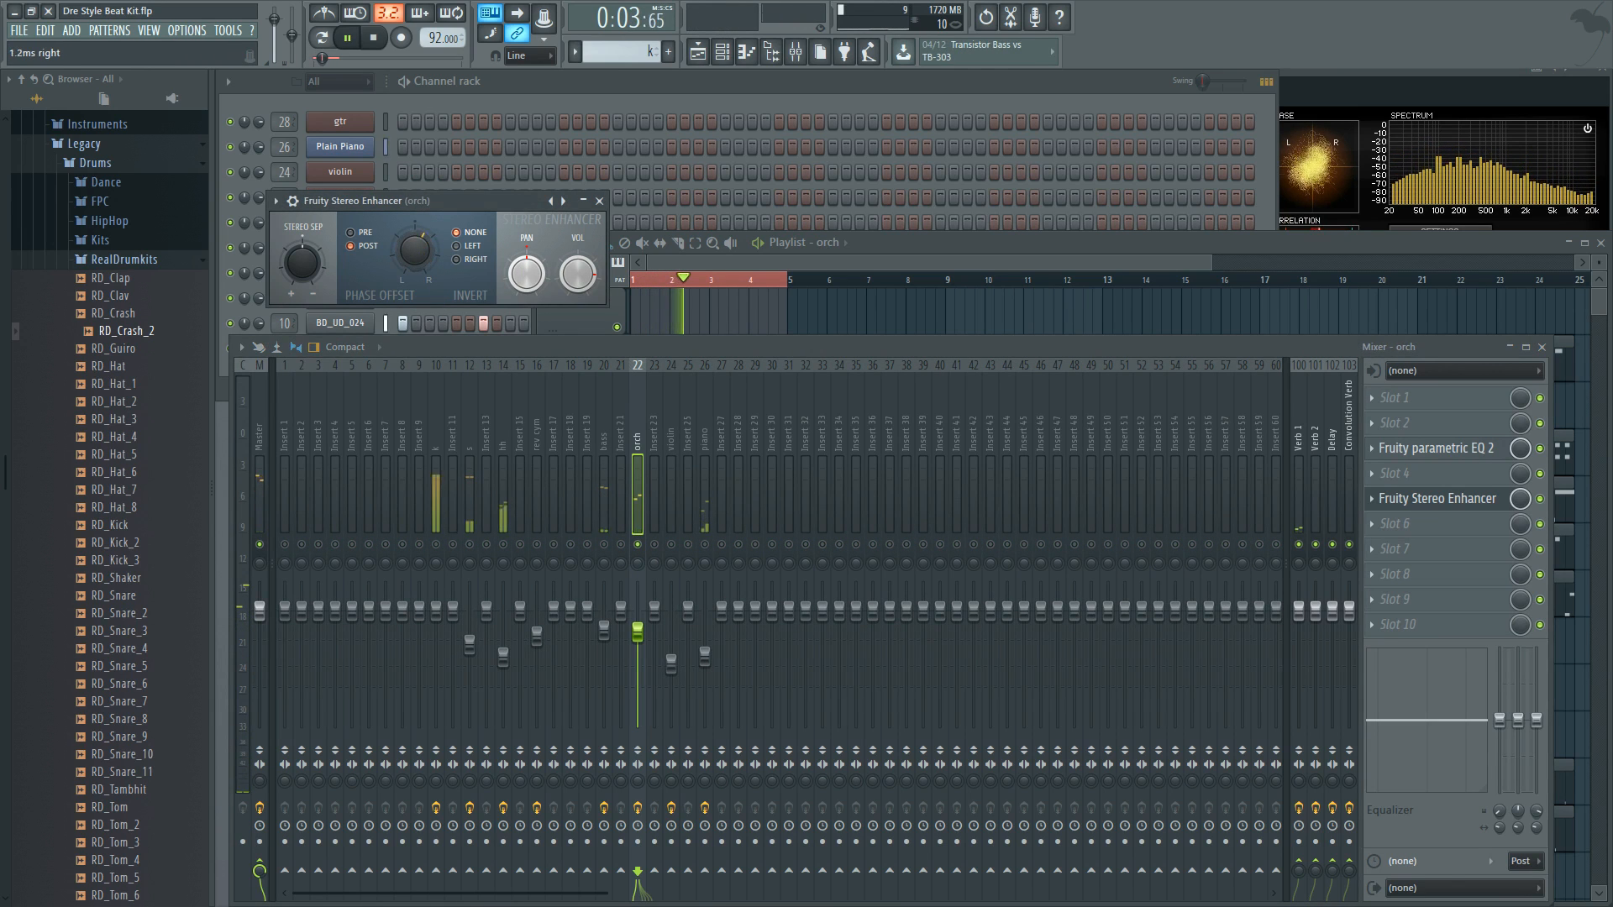
pyautogui.moveTo(420, 253)
pyautogui.mouseDown()
pyautogui.moveTo(420, 218)
pyautogui.moveTo(420, 284)
pyautogui.moveTo(420, 257)
pyautogui.mouseUp()
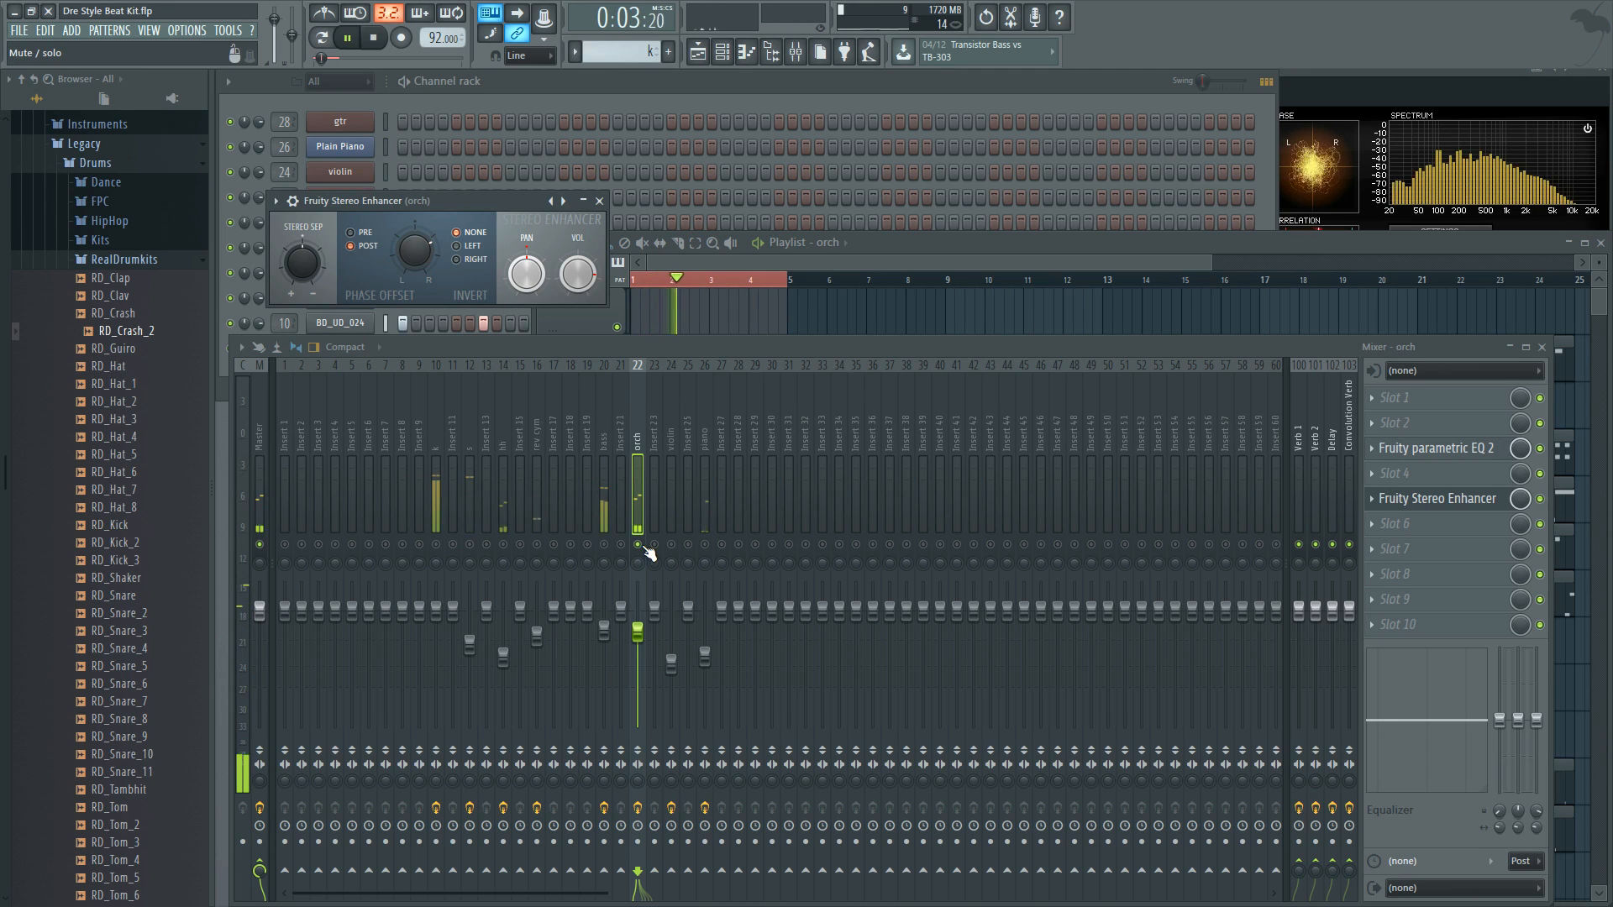
pyautogui.moveTo(414, 248)
pyautogui.mouseDown()
pyautogui.moveTo(418, 282)
pyautogui.moveTo(418, 257)
pyautogui.mouseUp()
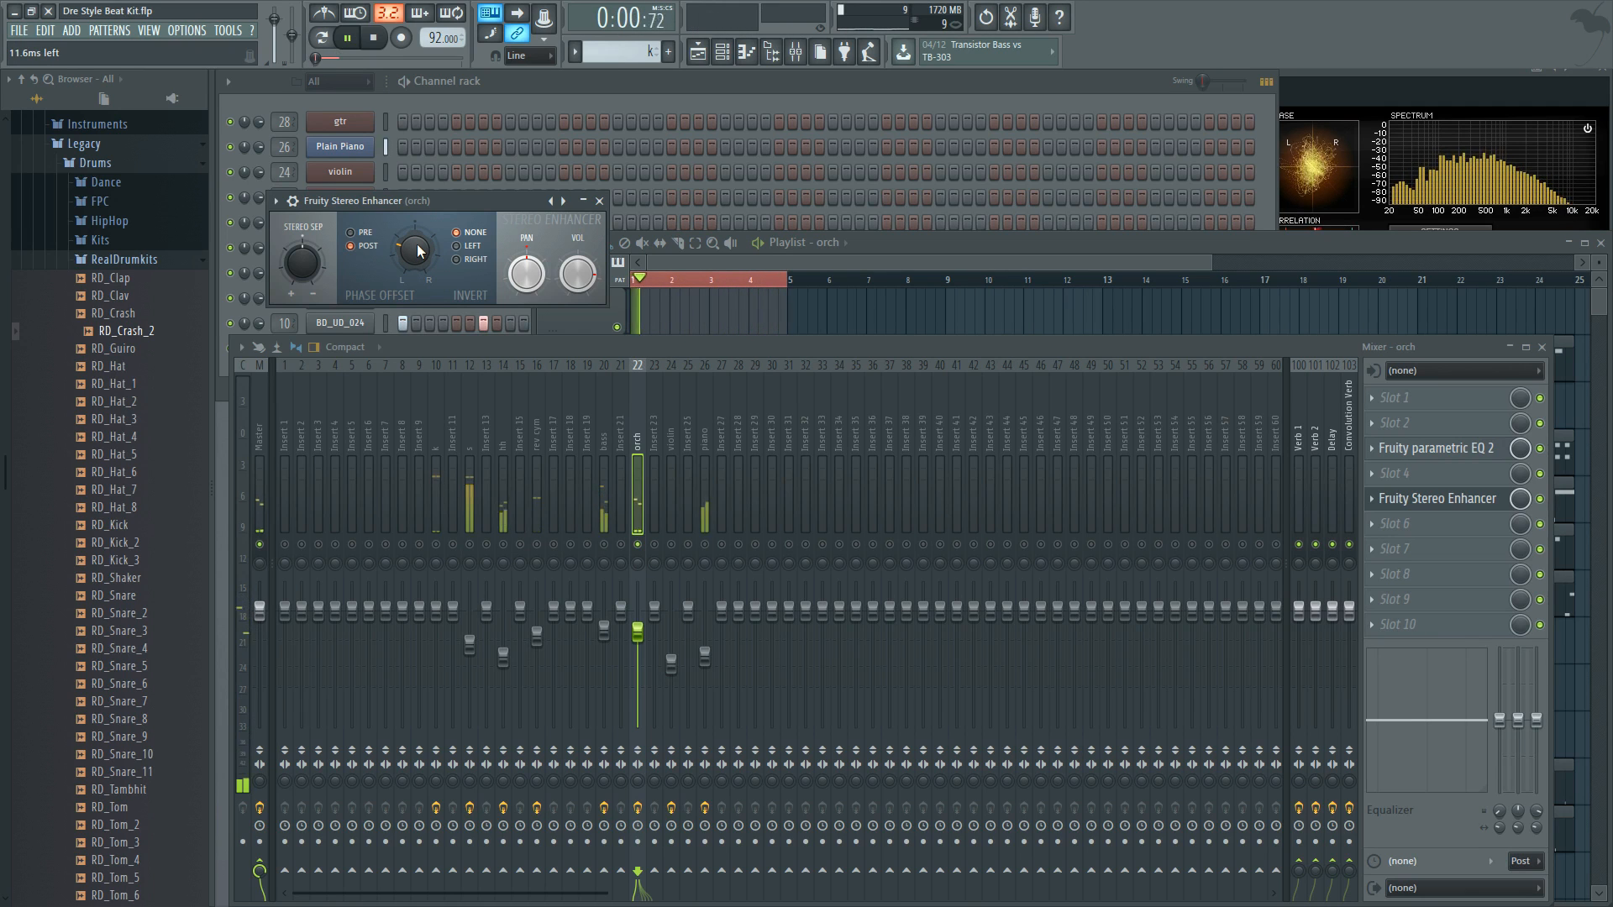
pyautogui.press('space')
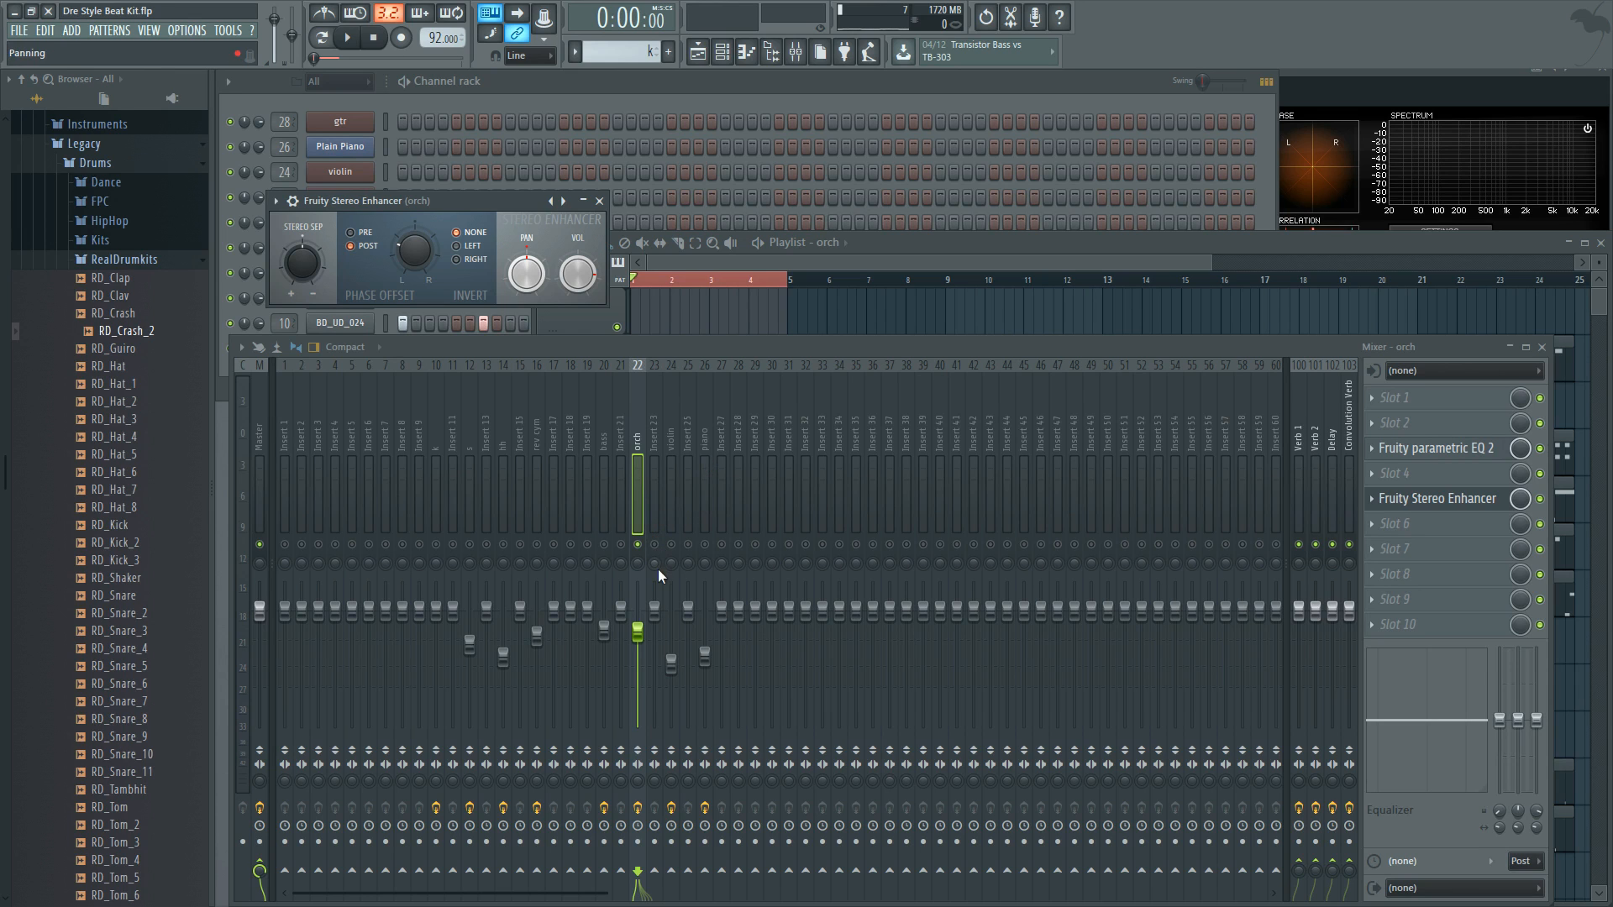
# Step: Unsolo the "orch" track, audition the widened orchestra in the full mix and close the Stereo Enhancer
pyautogui.rightClick(639, 546)
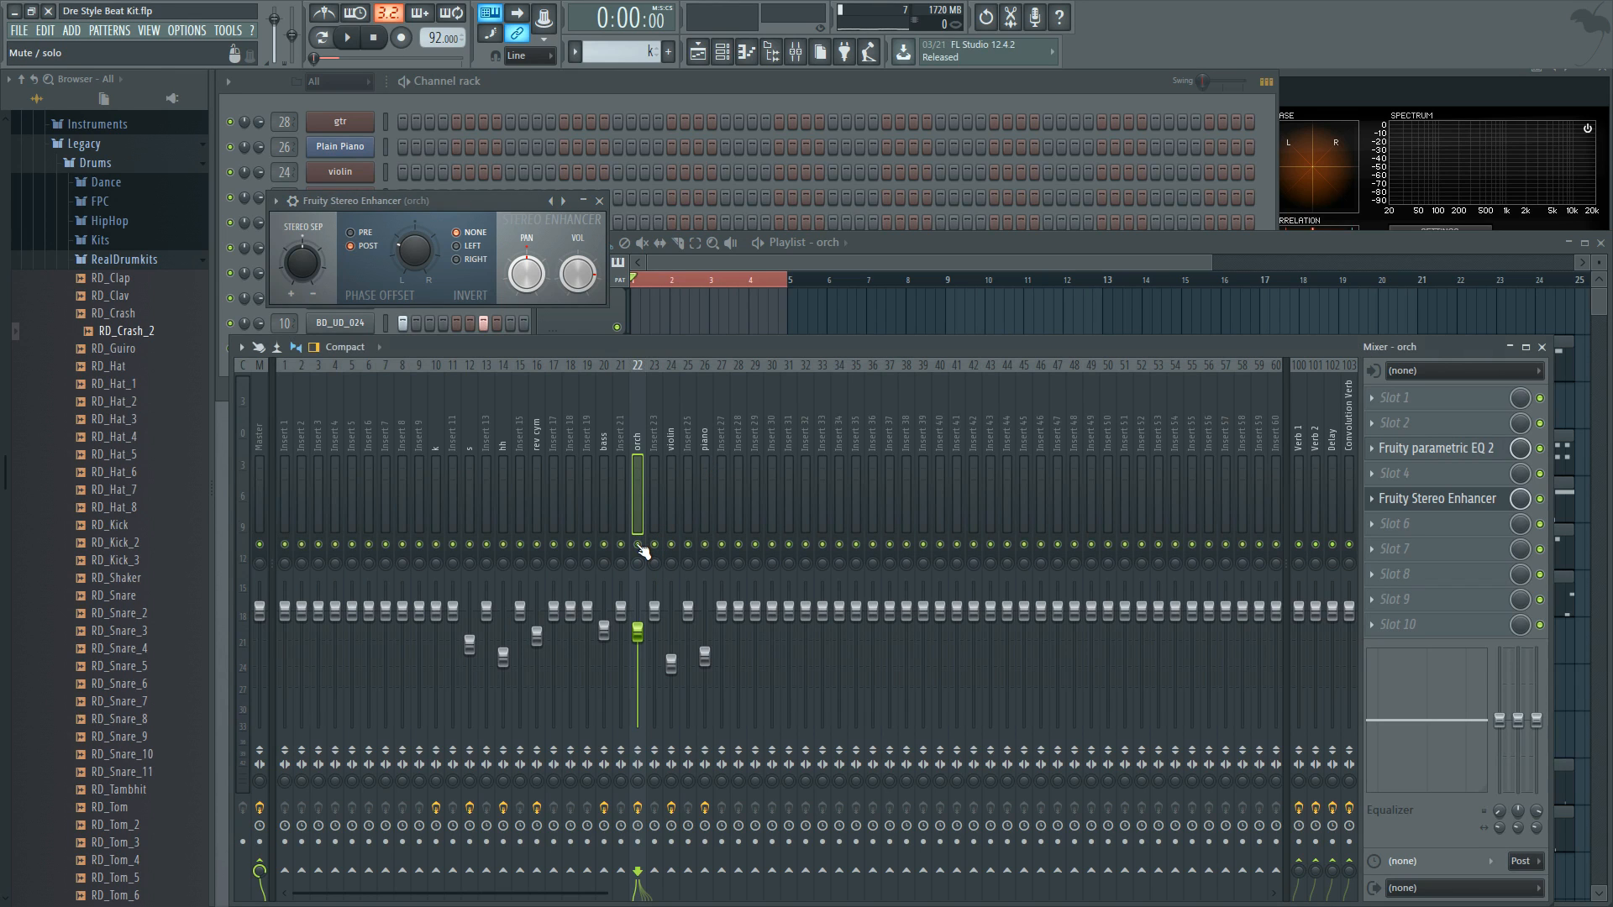
pyautogui.press('space')
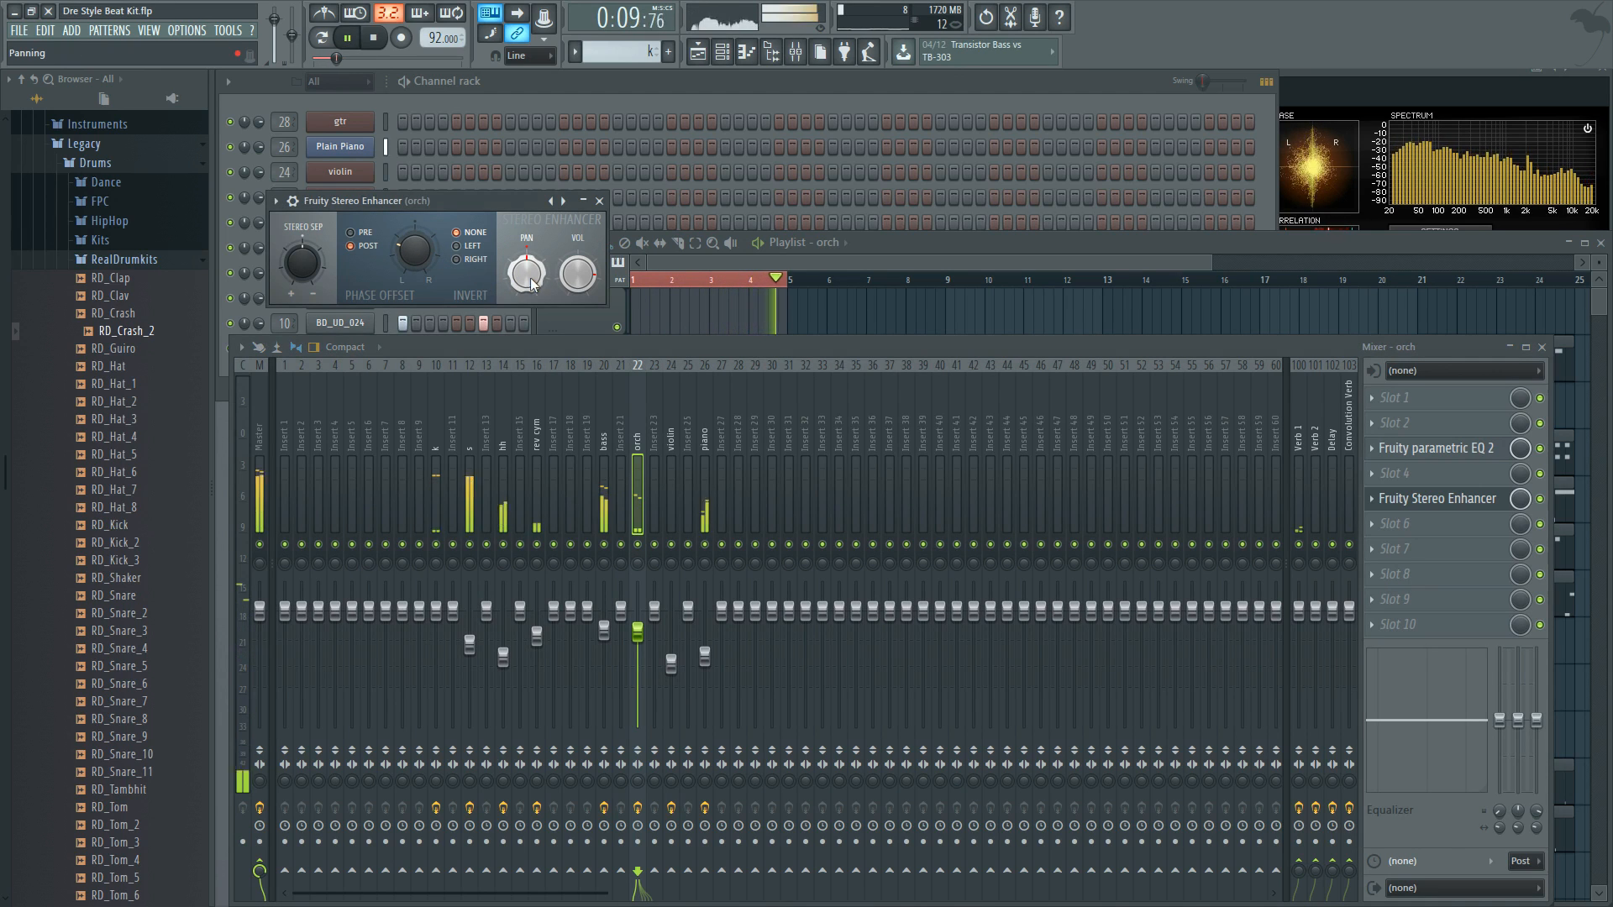
pyautogui.click(599, 201)
pyautogui.press('space')
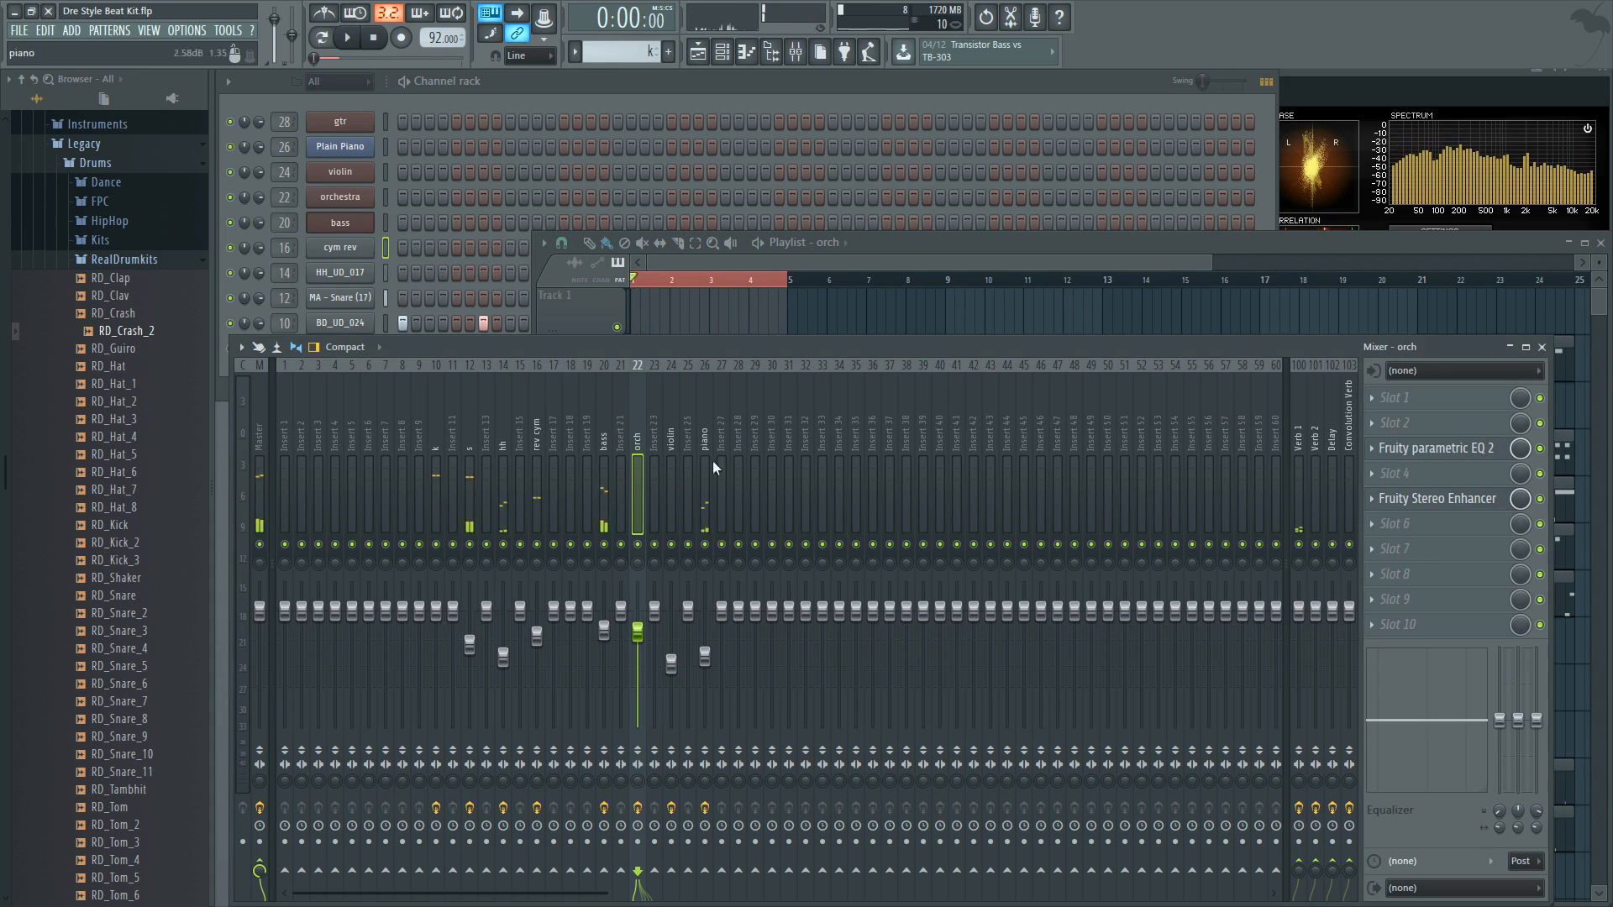
# Step: Copy the violin clip to bar 1 on Track 5, and the cym rise and hh clips to bar 21 on Tracks 9 and 10
pyautogui.click(869, 258)
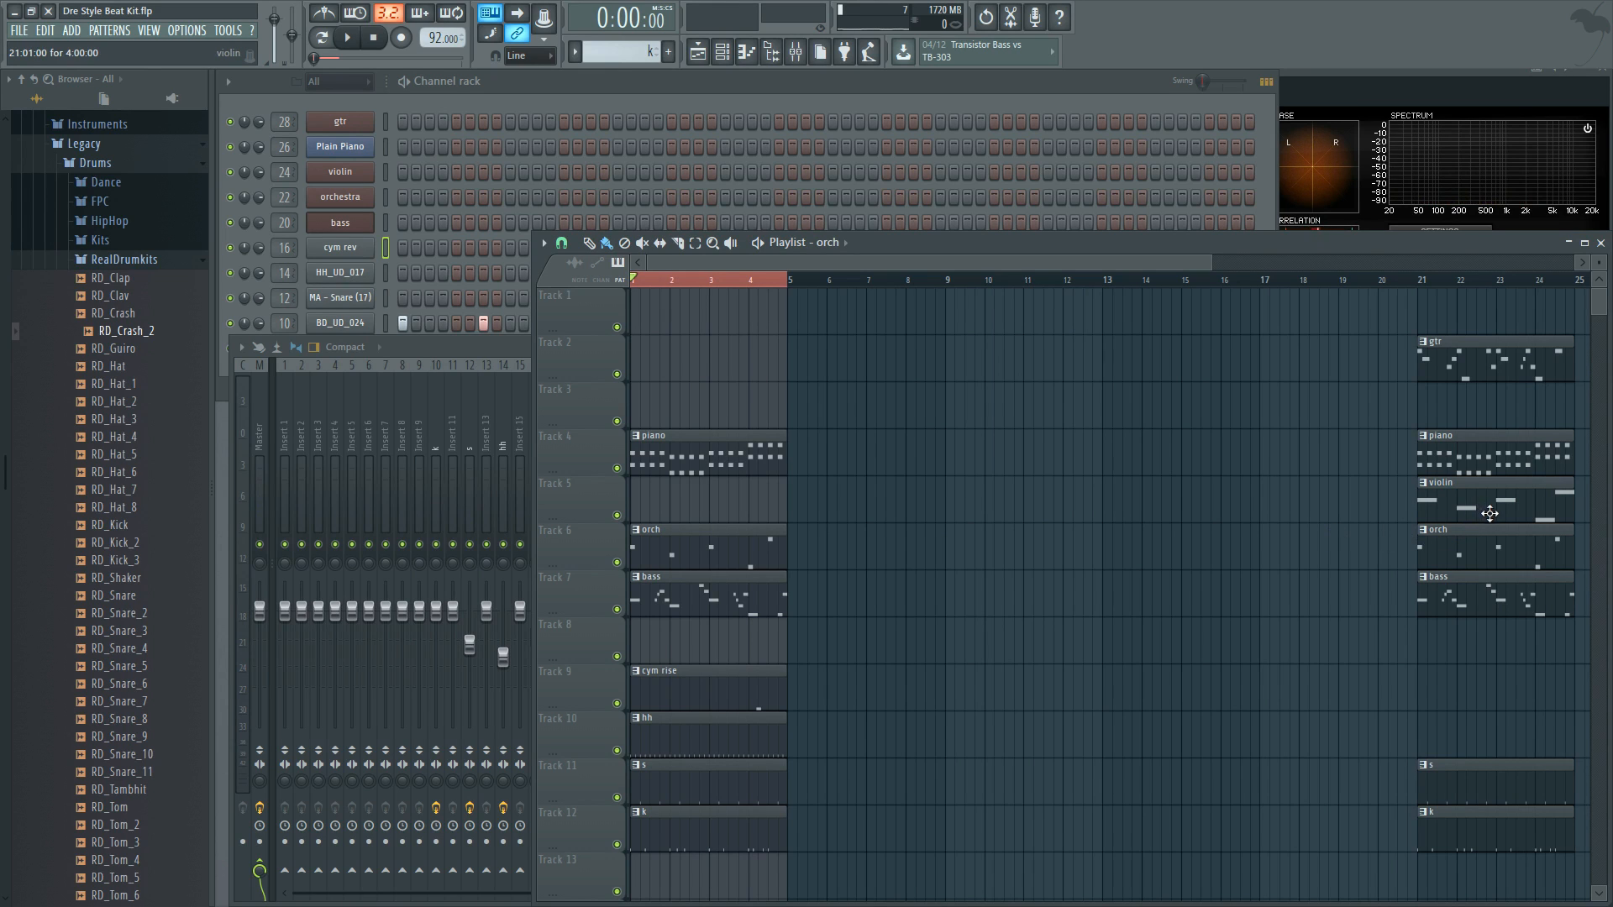
pyautogui.moveTo(1508, 508); pyautogui.dragTo(721, 507)
pyautogui.press('space')
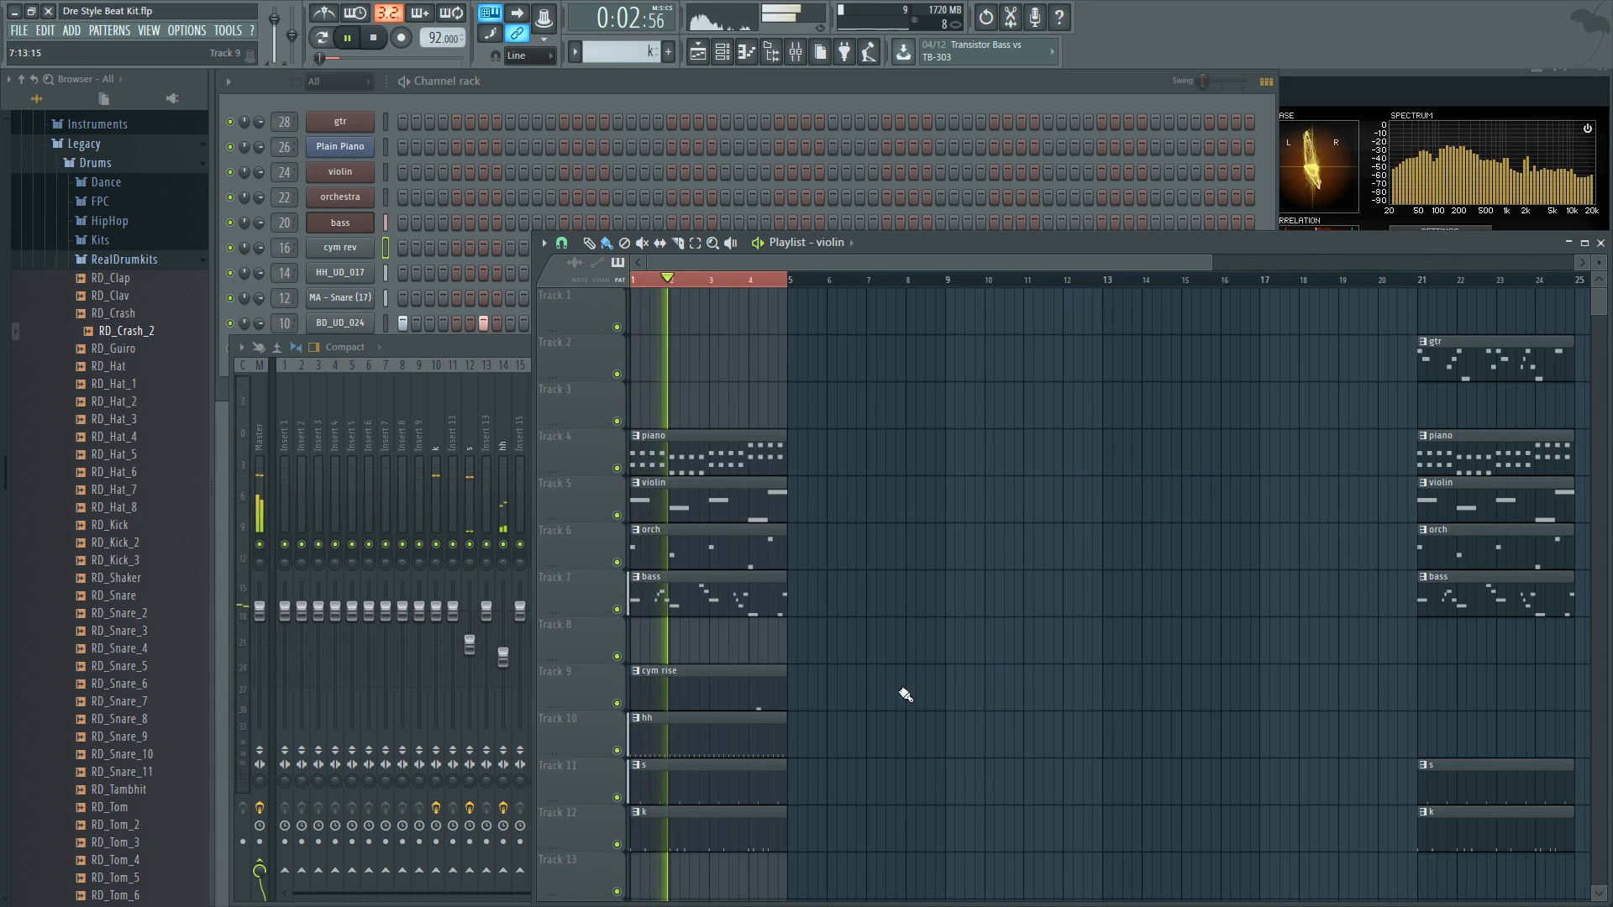
pyautogui.moveTo(849, 666); pyautogui.dragTo(1505, 713)
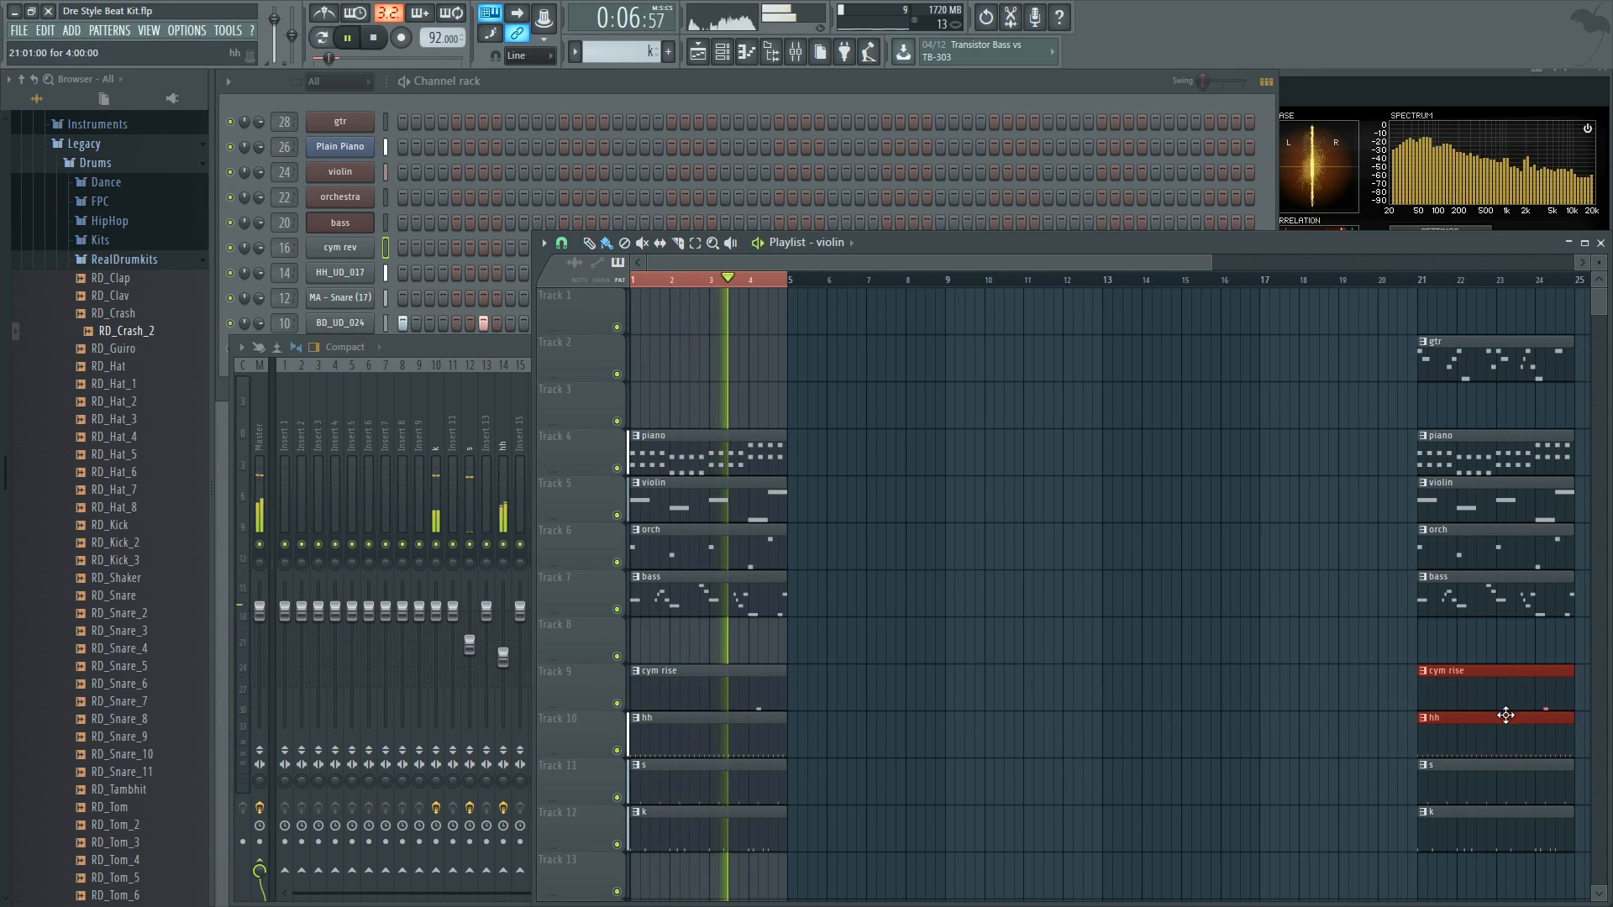
# Step: Open the "violin" track's Fruity parametric EQ 2 and compare the mix with that EQ bypassed and active
pyautogui.click(452, 343)
pyautogui.click(674, 440)
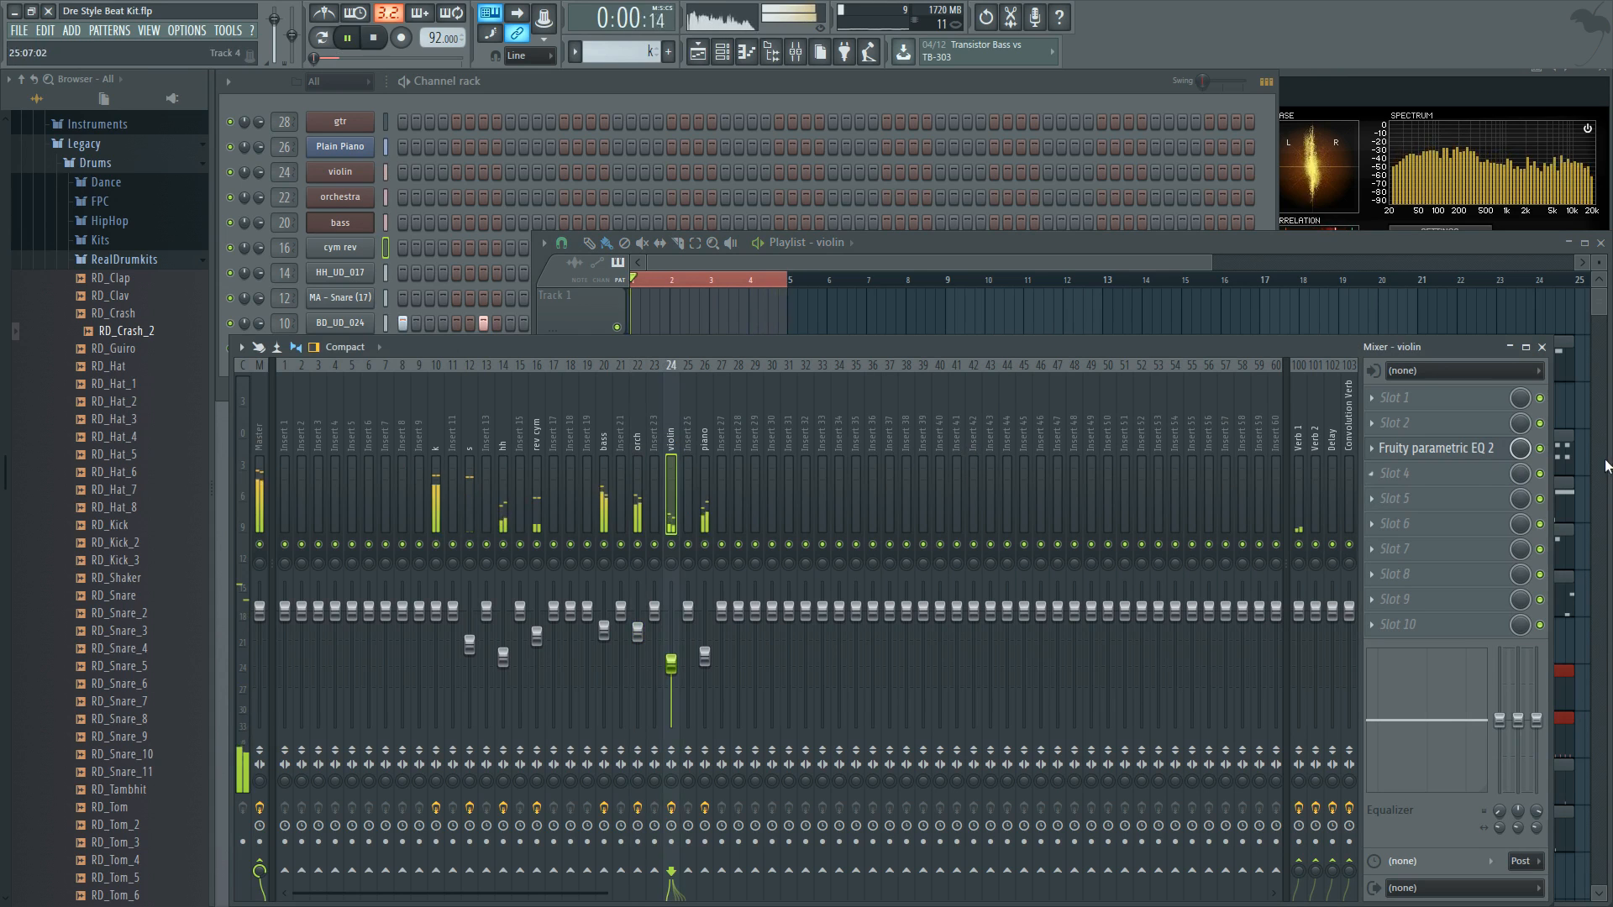
pyautogui.click(1487, 447)
pyautogui.press('space')
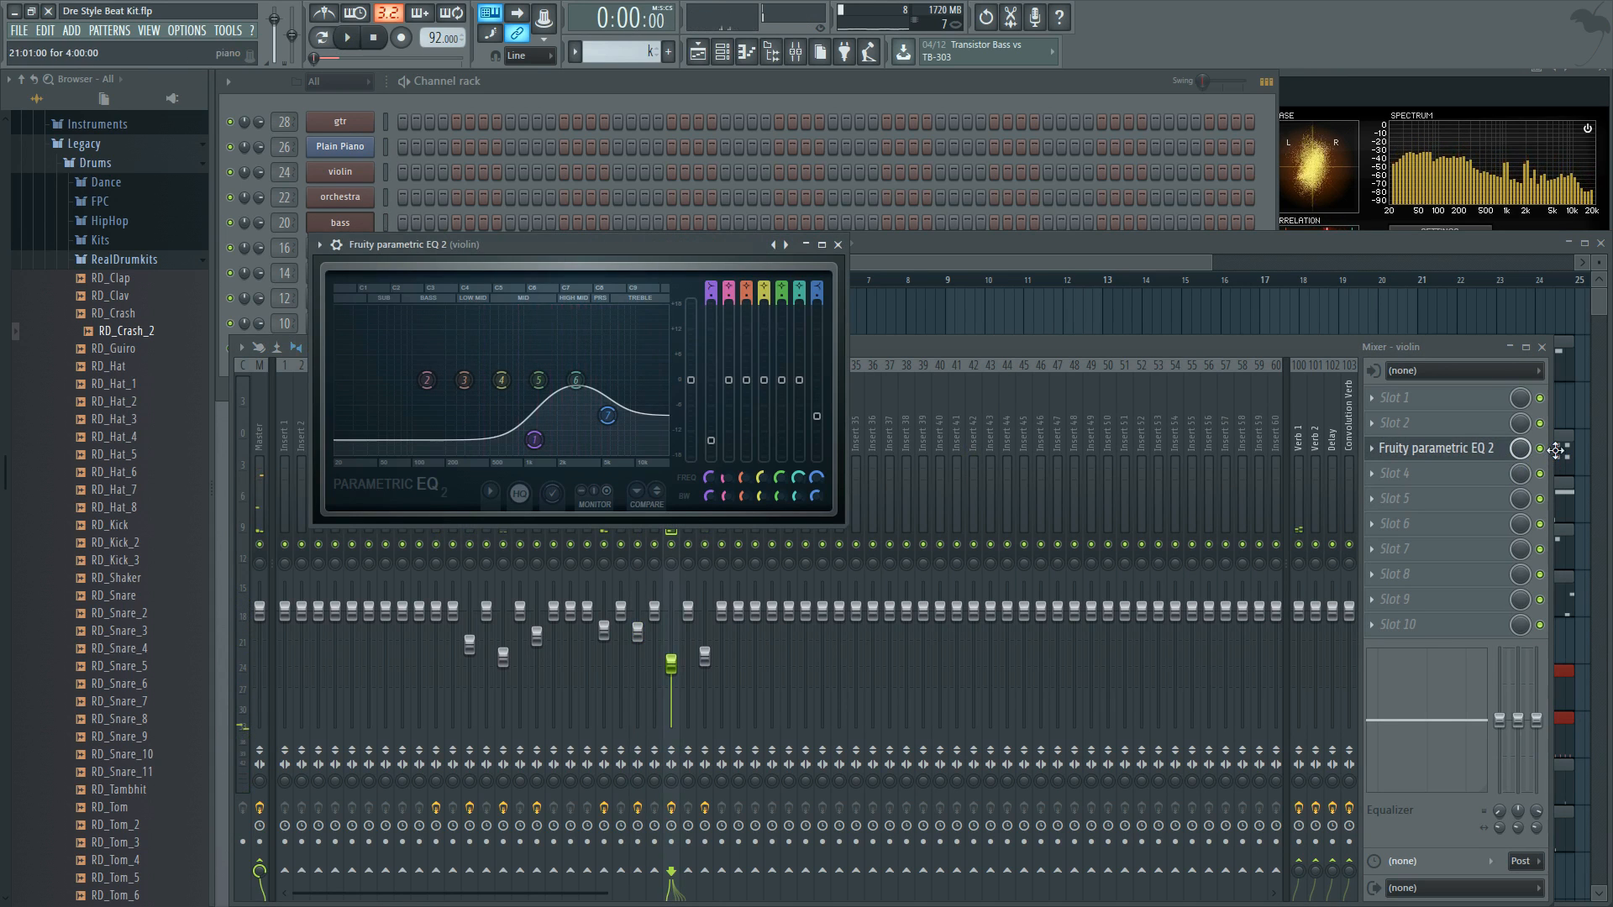
pyautogui.click(1541, 449)
pyautogui.press('space')
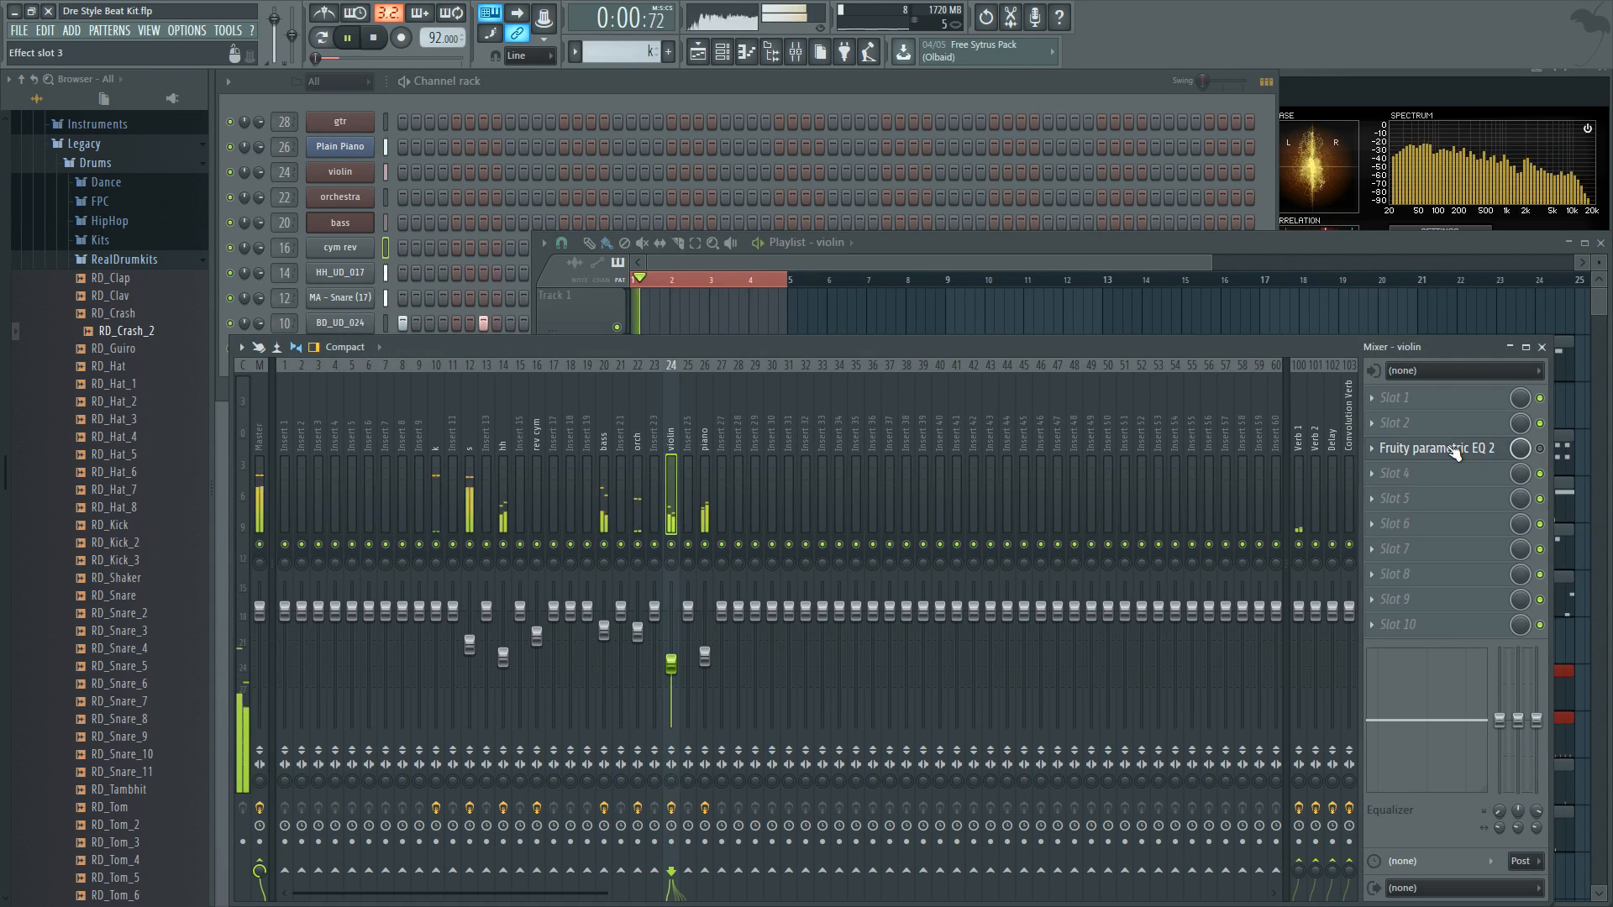
pyautogui.click(1456, 450)
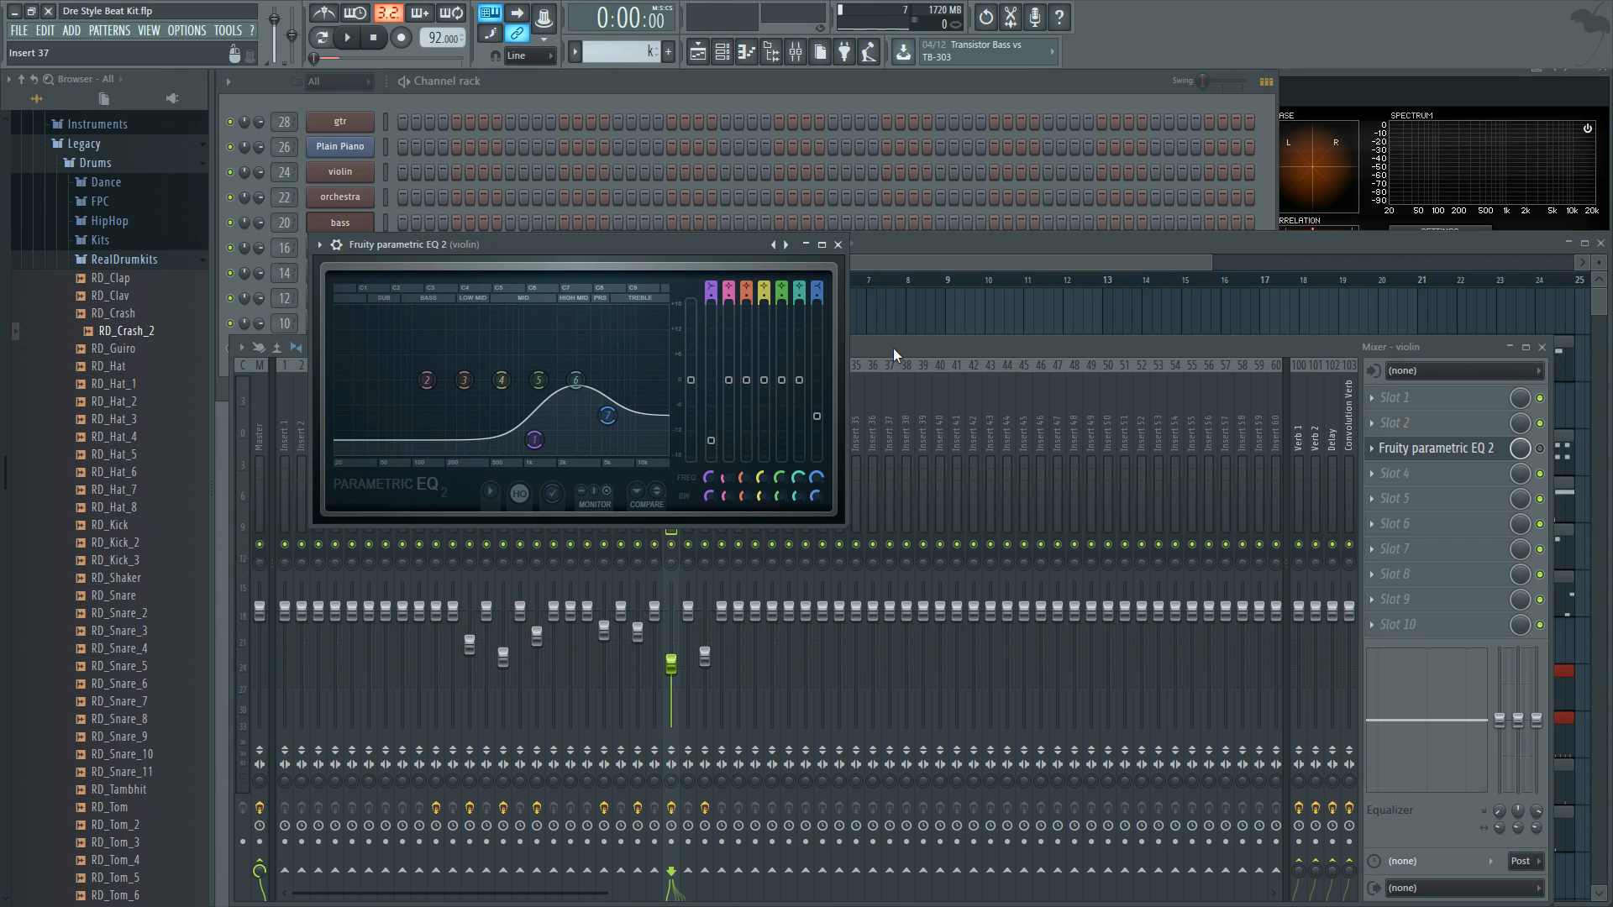
pyautogui.press('space')
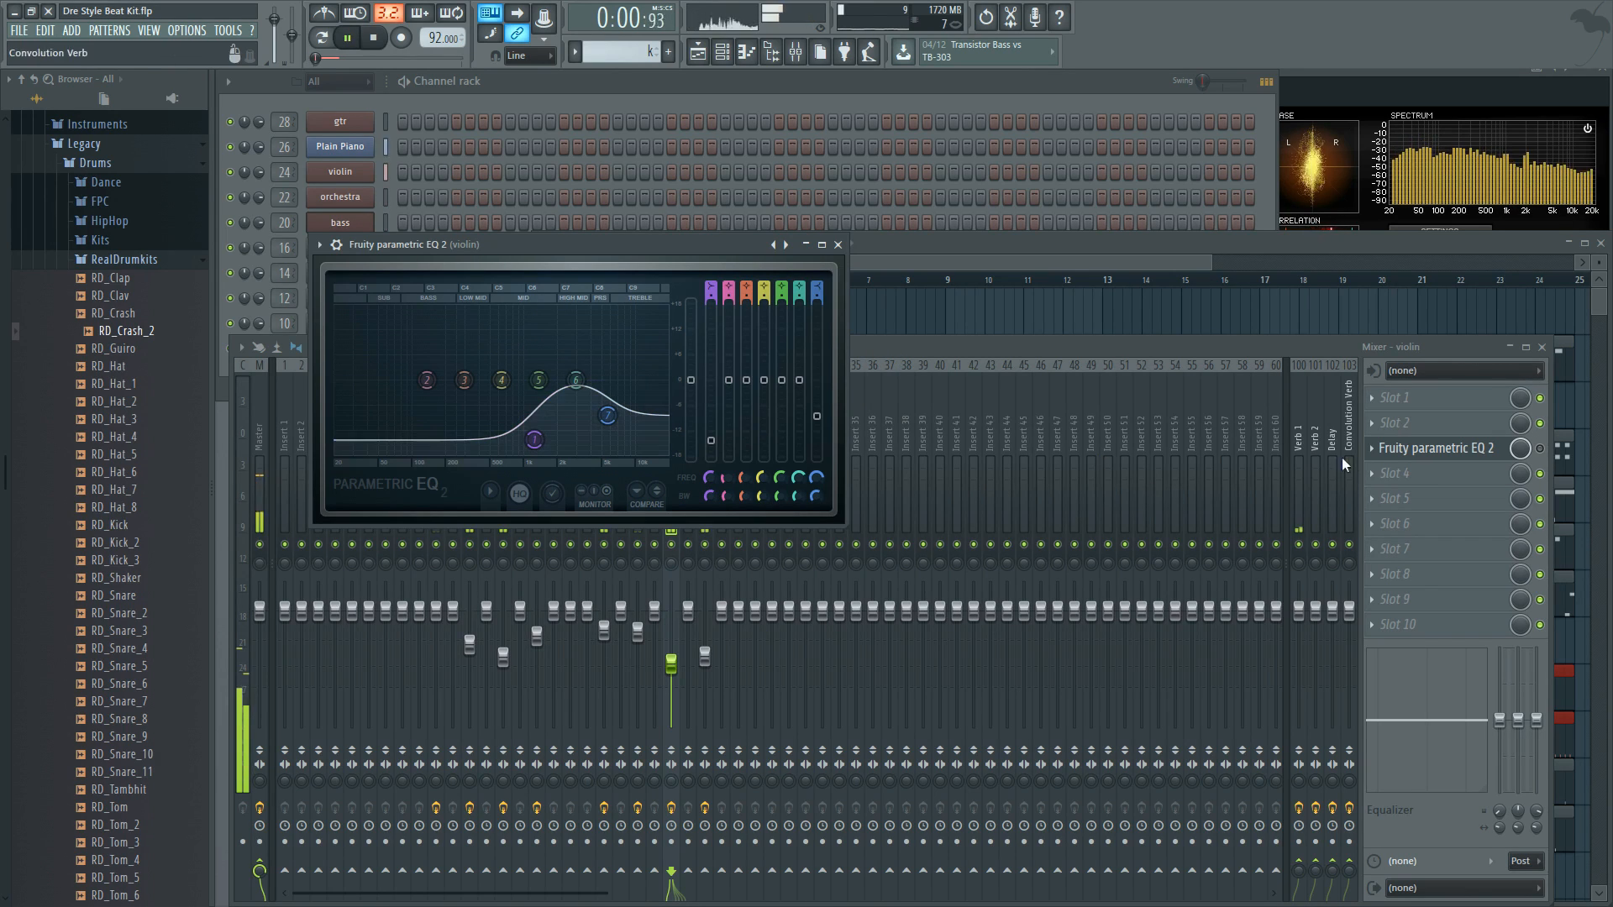
pyautogui.click(1540, 449)
# Step: Shift bands 1 and 7 of the violin EQ lower in frequency and raise band 5 slightly in the mids
pyautogui.click(641, 246)
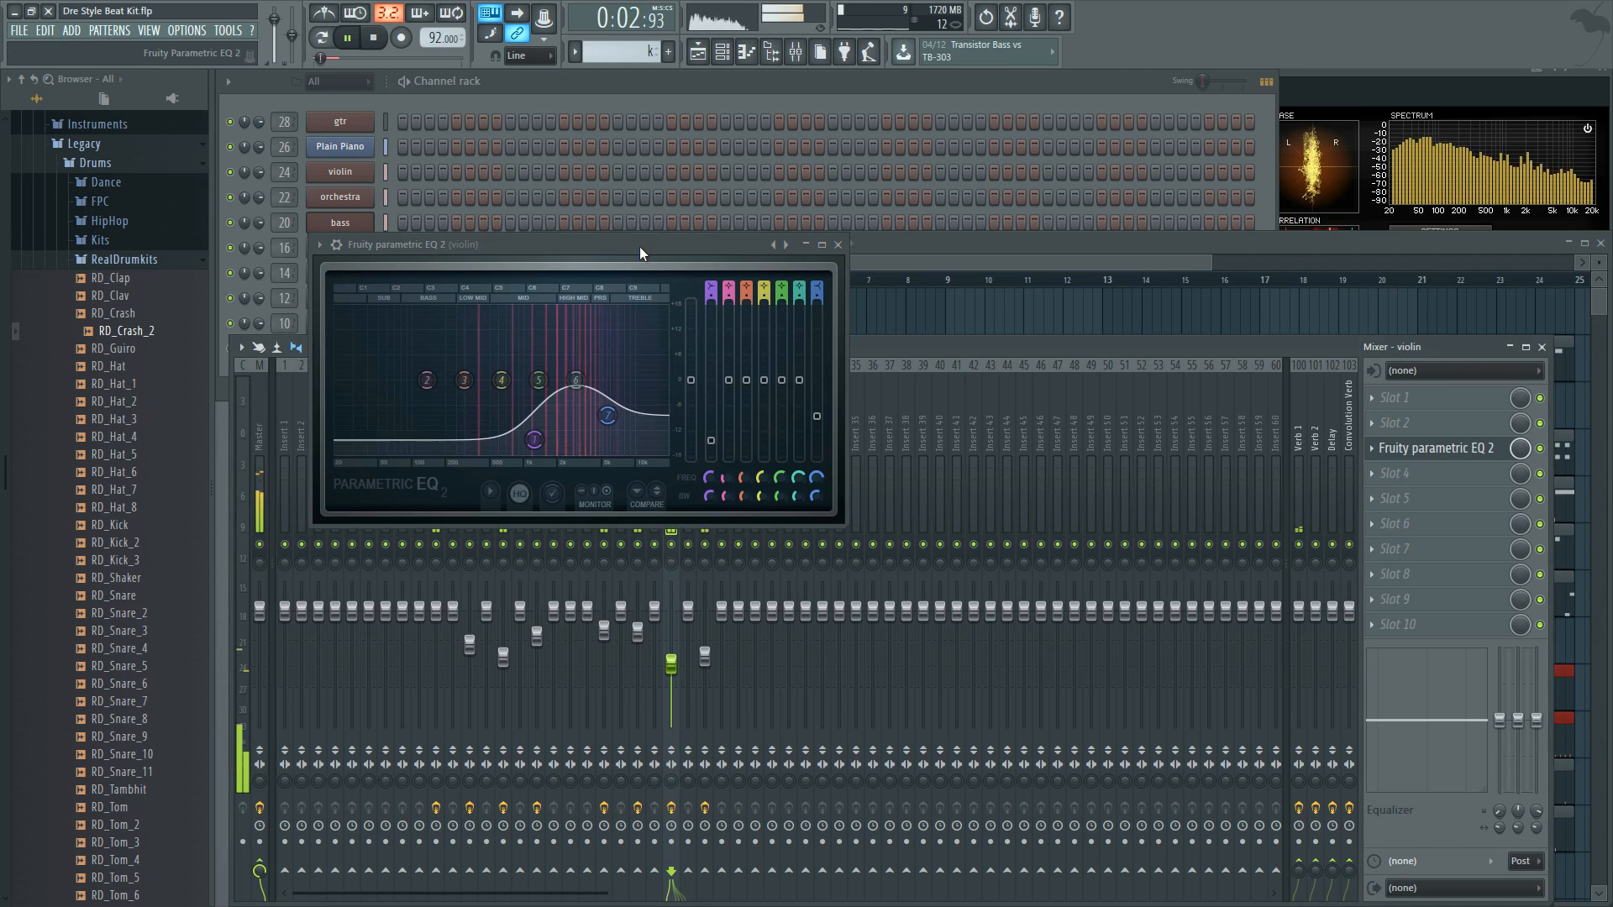
pyautogui.moveTo(534, 439); pyautogui.dragTo(502, 440)
pyautogui.moveTo(607, 415); pyautogui.dragTo(531, 372)
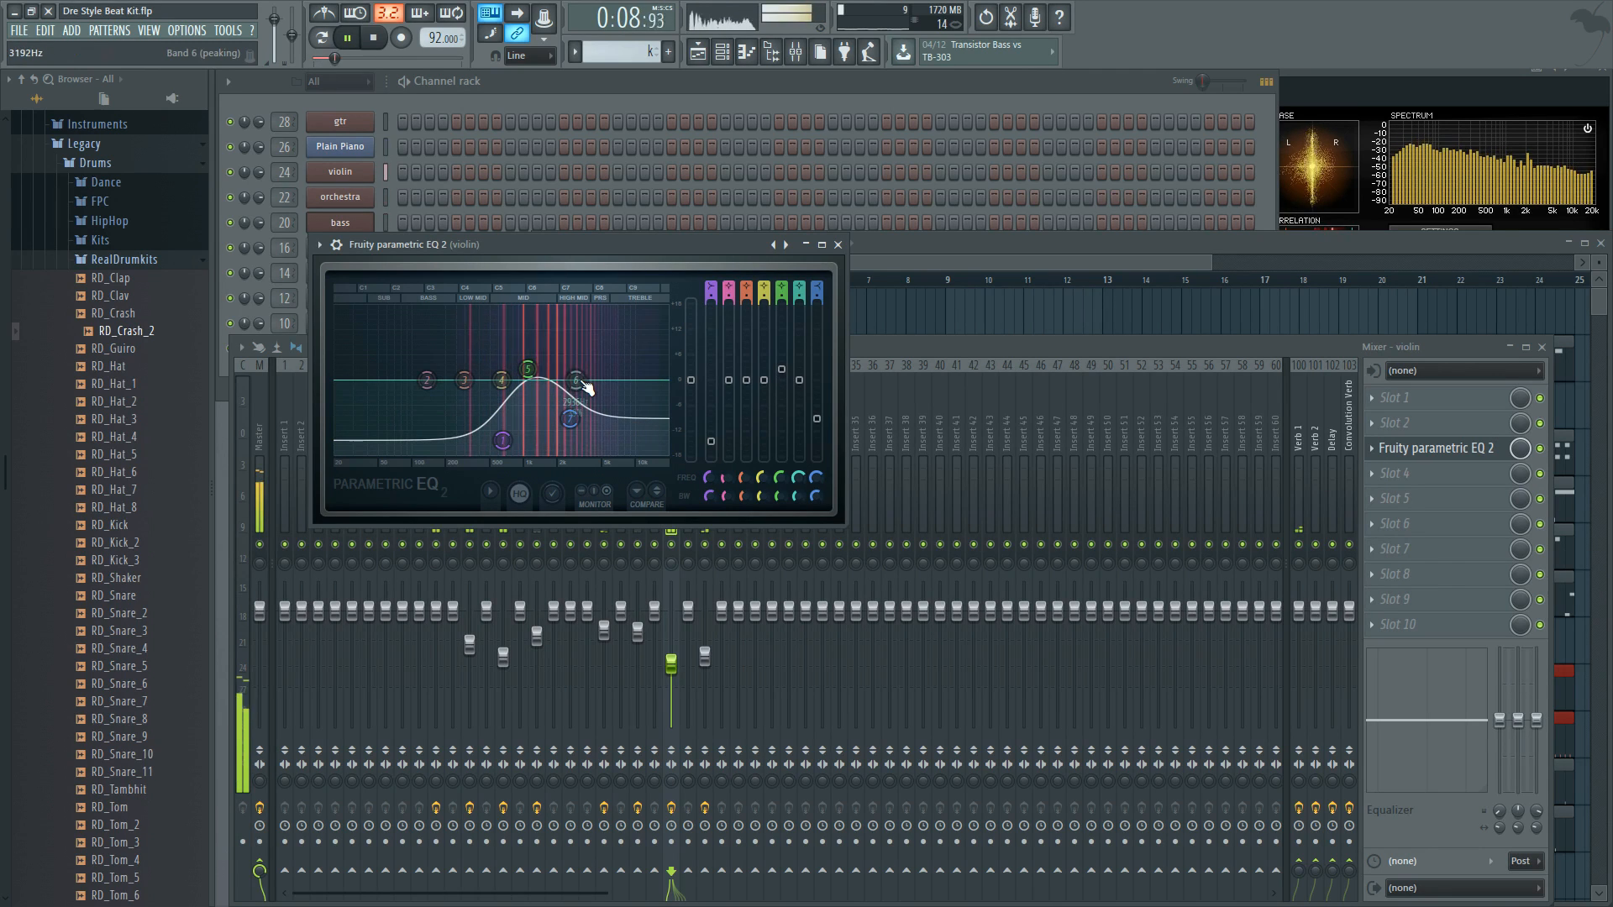
pyautogui.moveTo(527, 371); pyautogui.dragTo(520, 367)
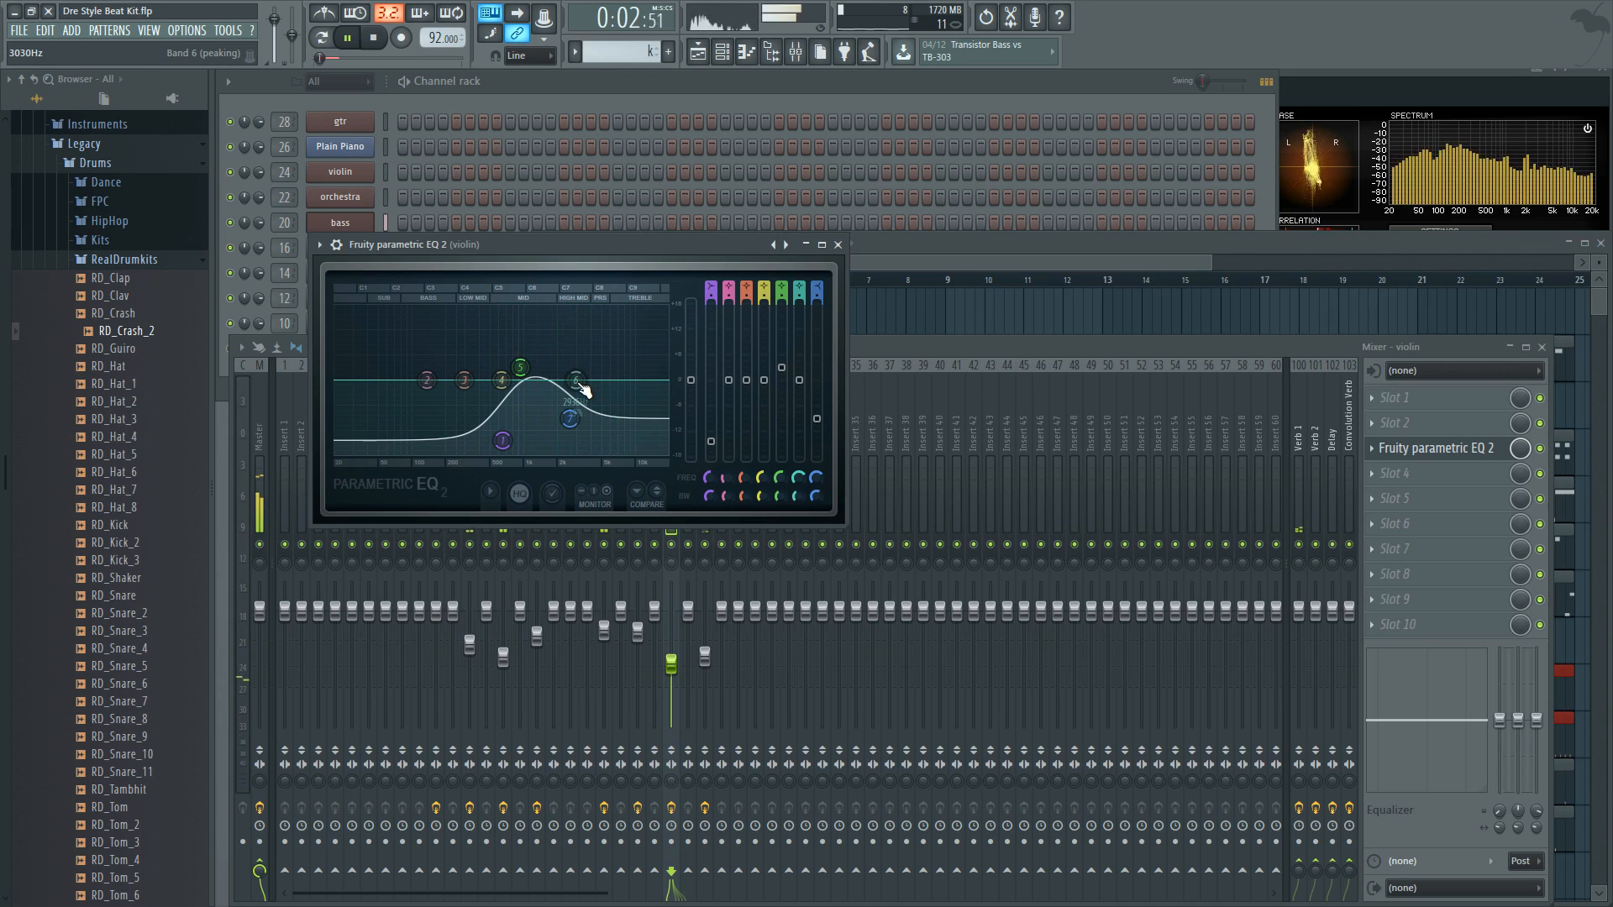
pyautogui.press('space')
# Step: Boost band 6 of the violin EQ at the very top of the spectrum, audition the mix and return to the playlist
pyautogui.moveTo(570, 417); pyautogui.dragTo(668, 344)
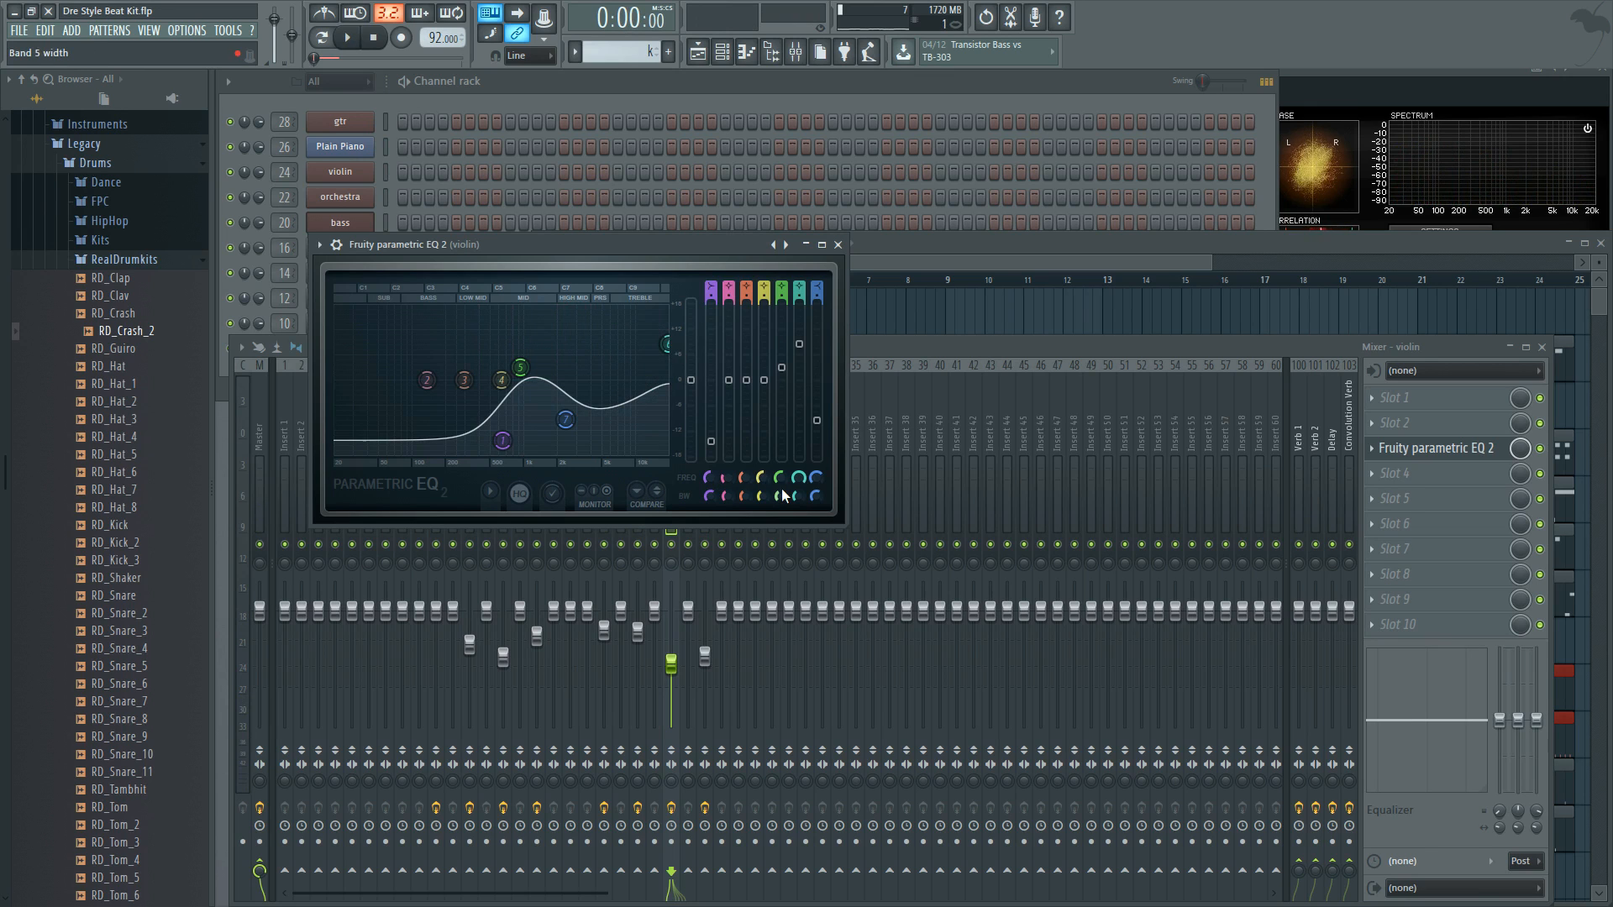
pyautogui.press('space')
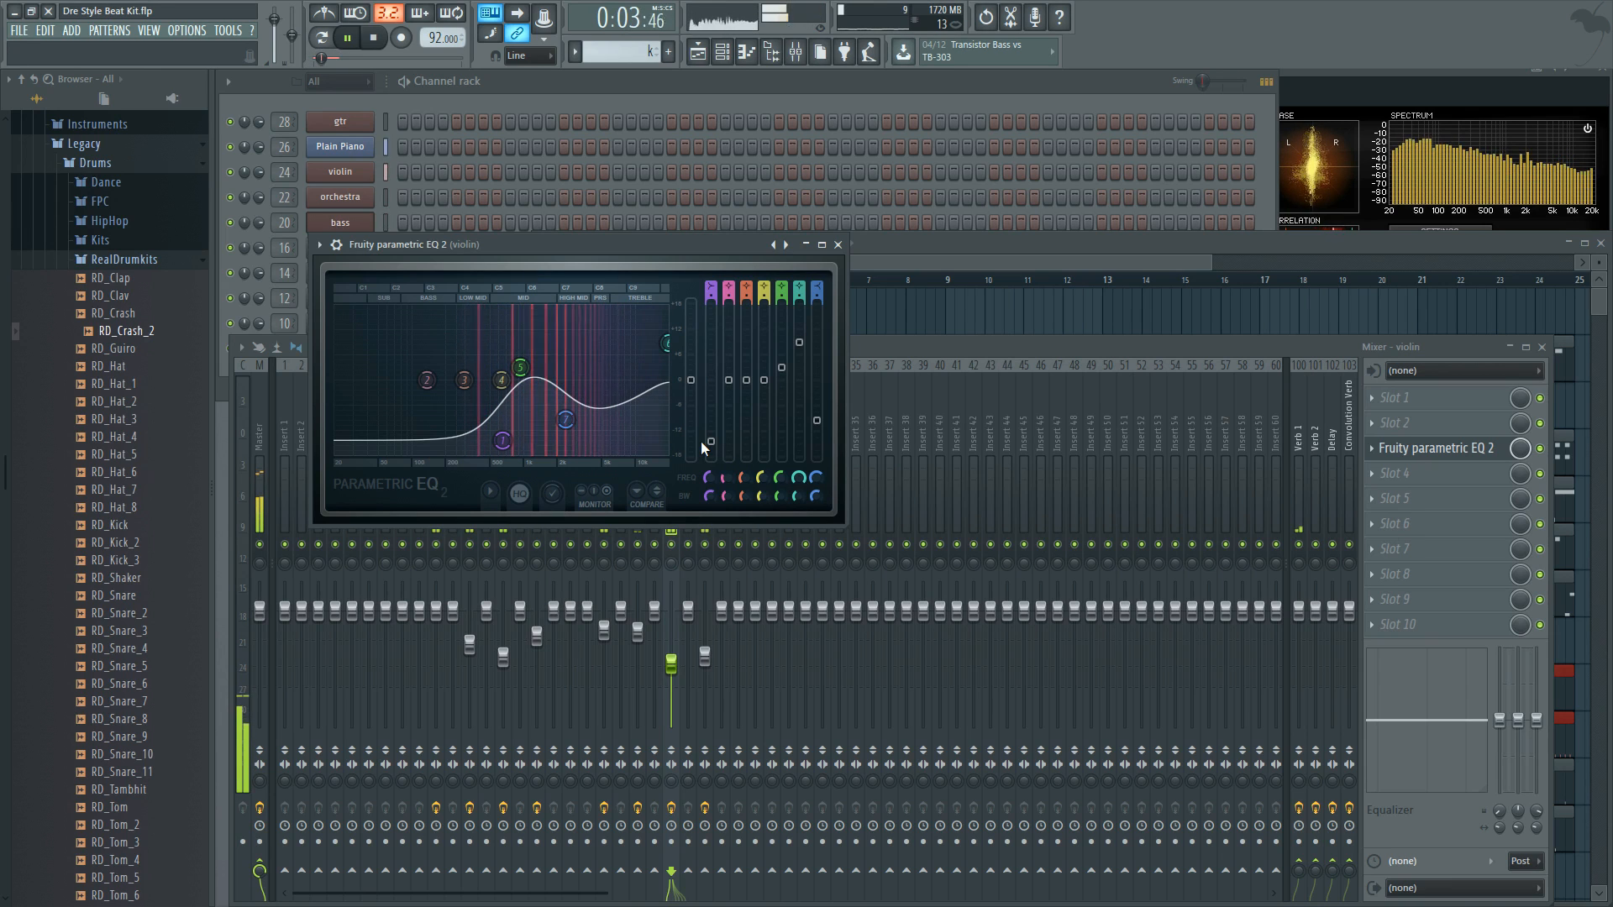
pyautogui.click(840, 246)
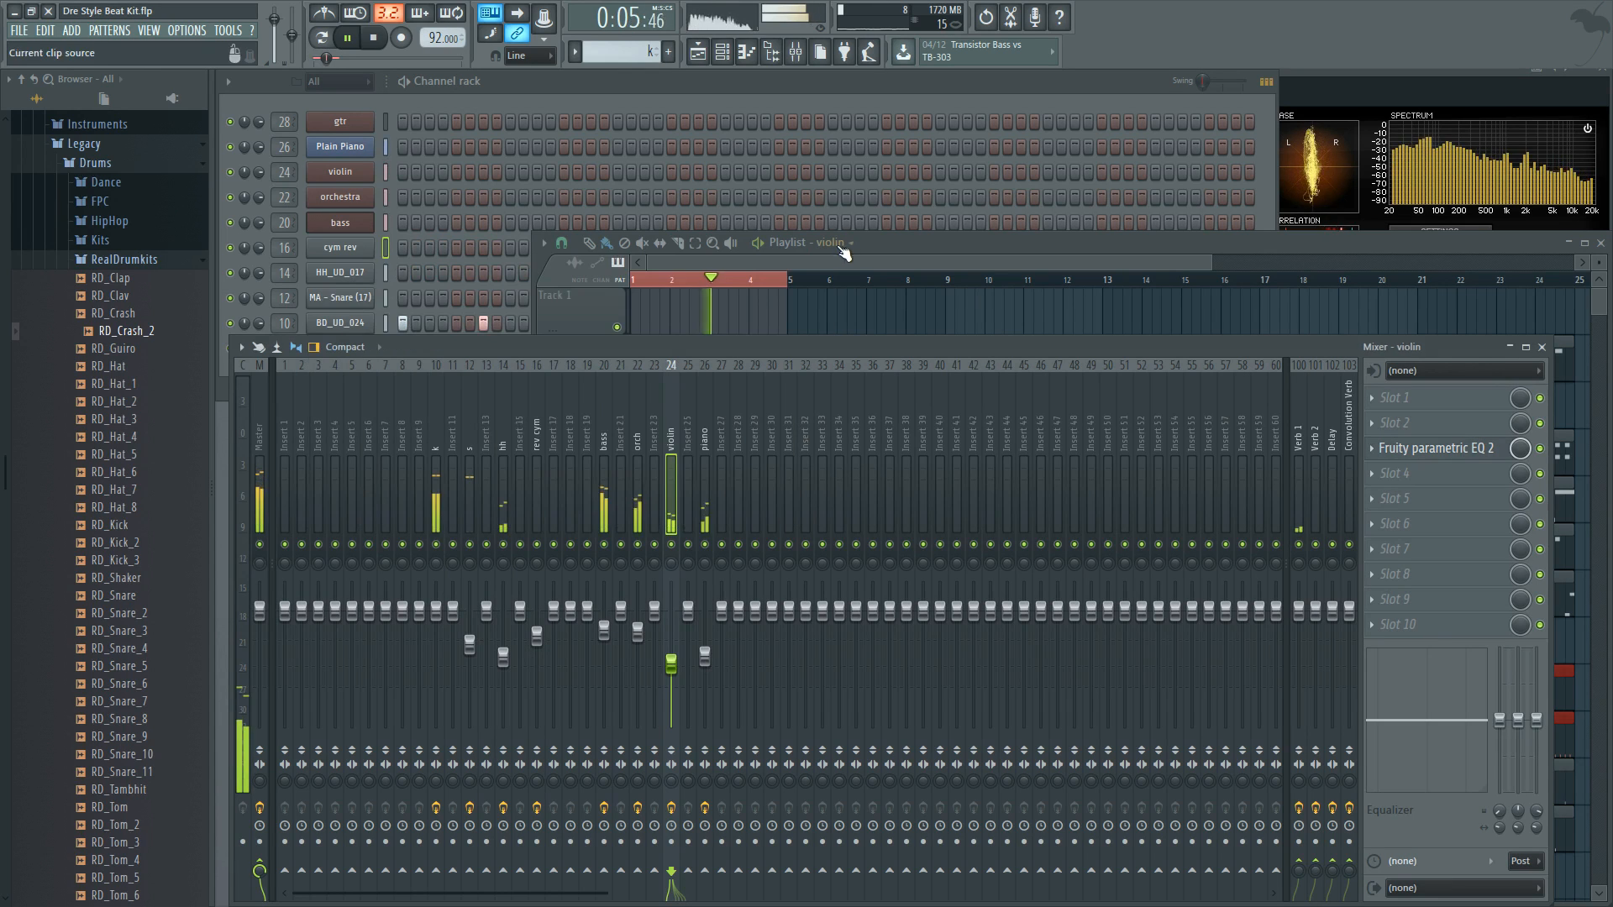
pyautogui.press('space')
pyautogui.click(905, 265)
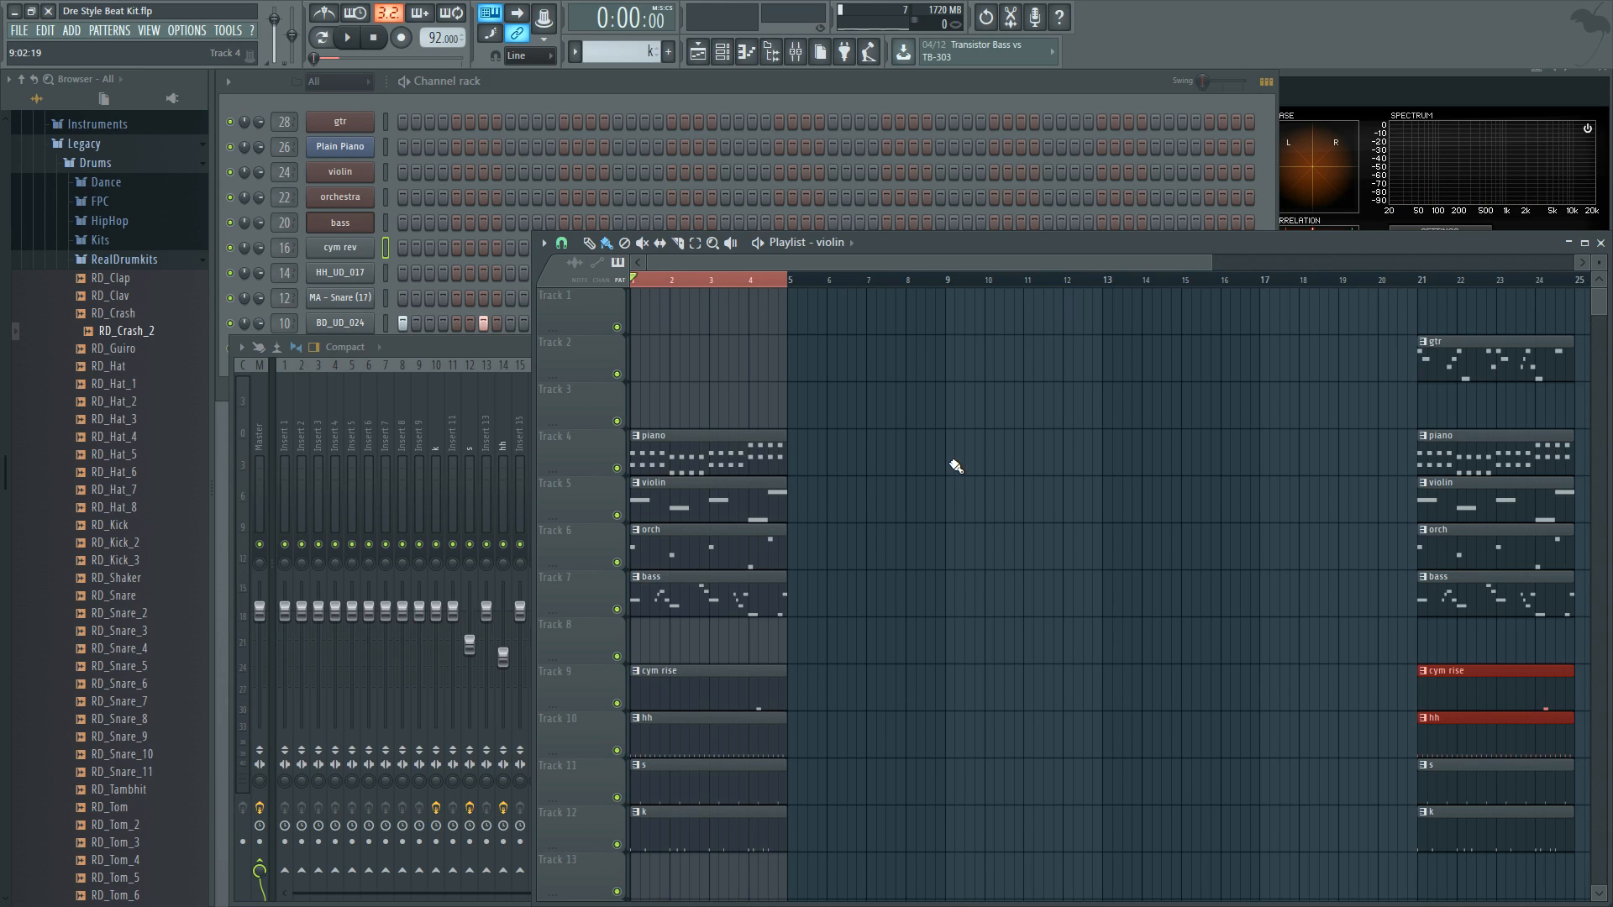
# Step: Select the gtr channel and audition its sound with a couple of notes
pyautogui.click(386, 125)
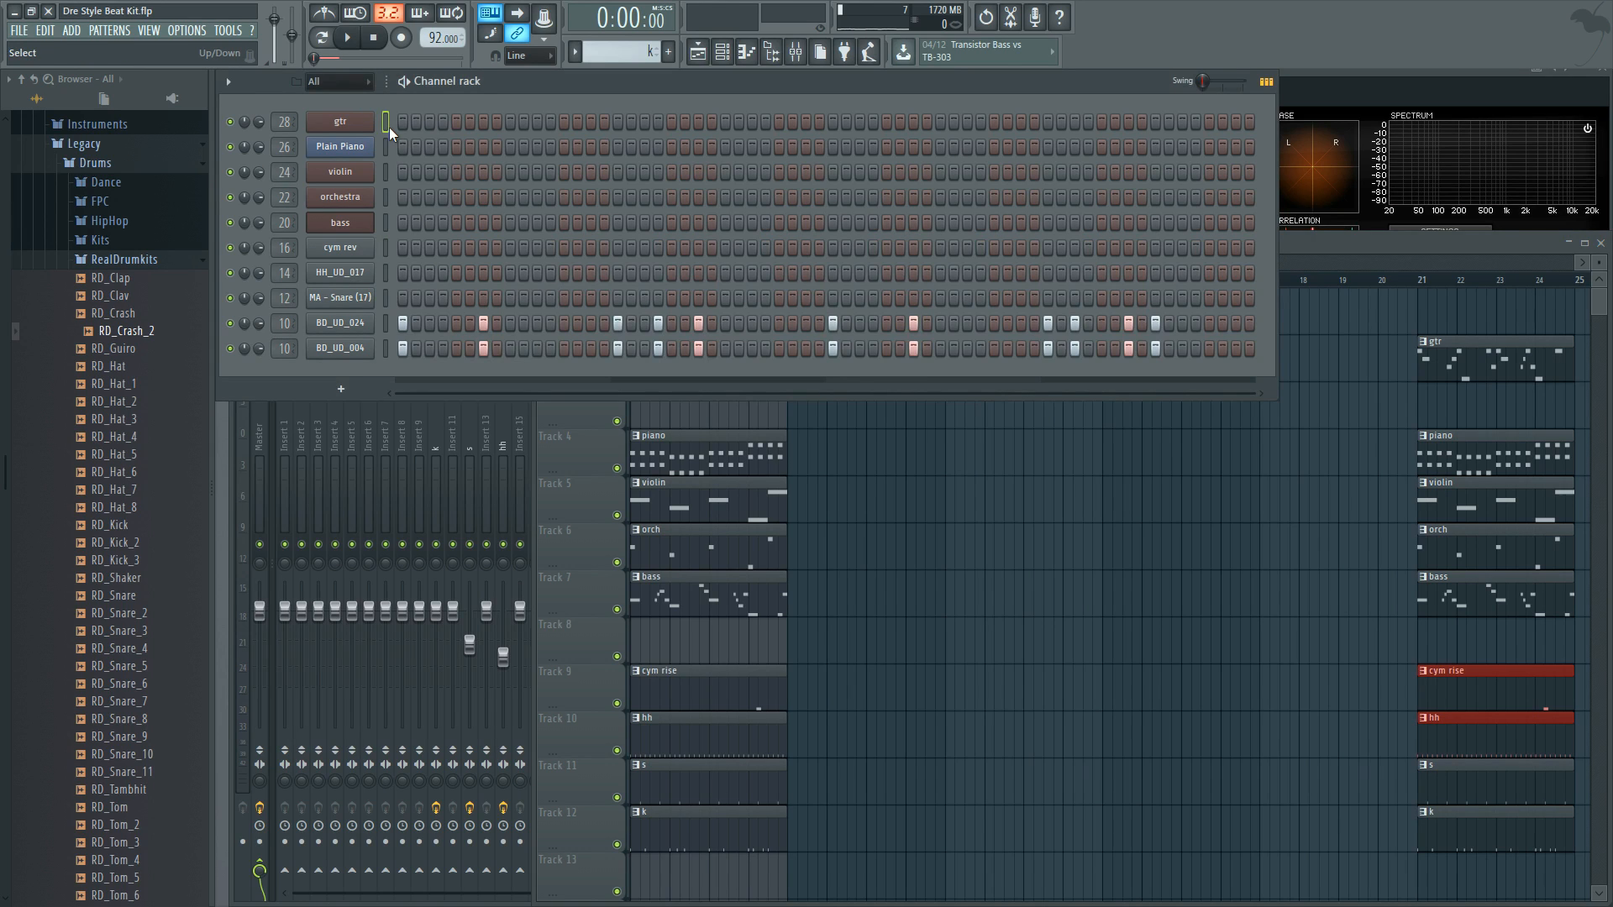
pyautogui.press('r')
pyautogui.press('t')
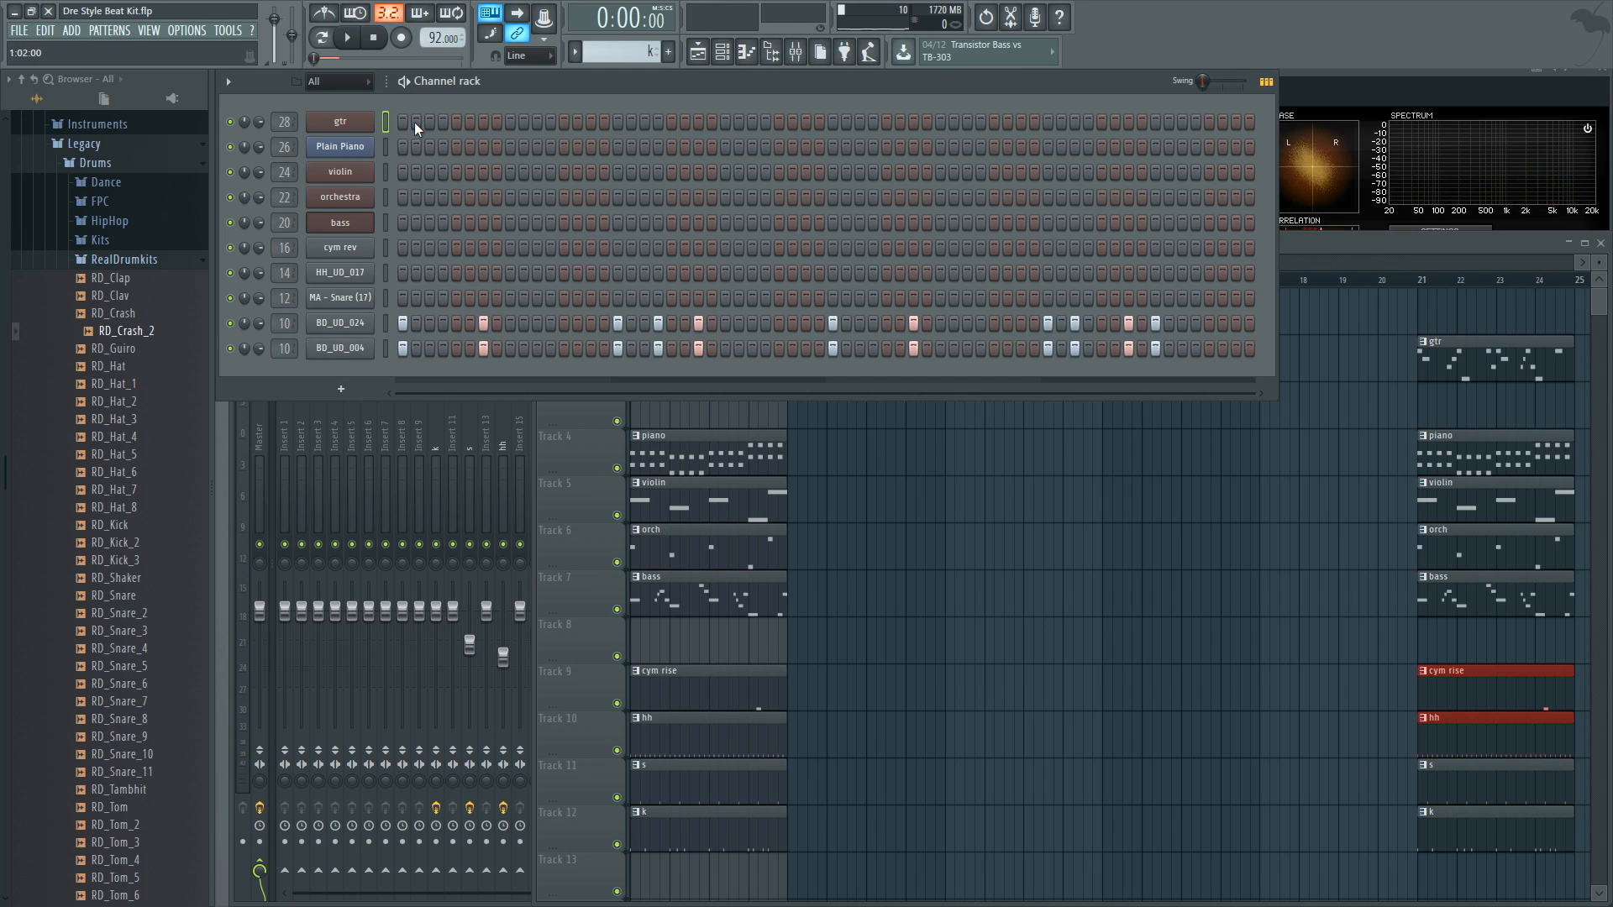
# Step: Copy the gtr clip from bar 21 to bar 1 on Track 2 of the playlist and play the mix
pyautogui.click(733, 53)
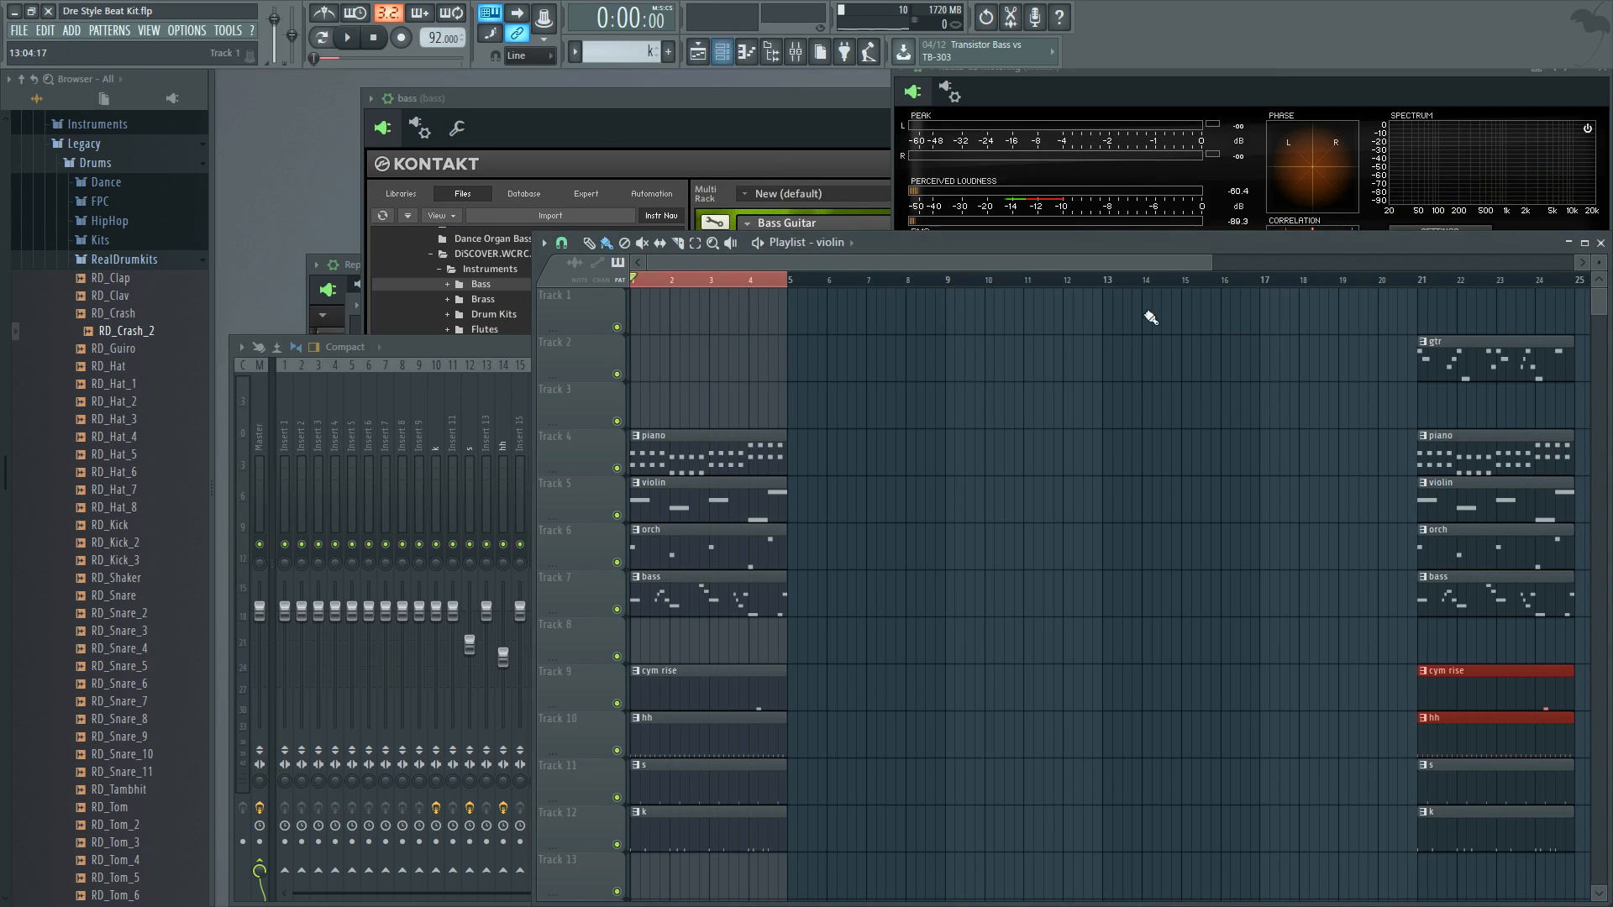
pyautogui.moveTo(1491, 354); pyautogui.dragTo(704, 354)
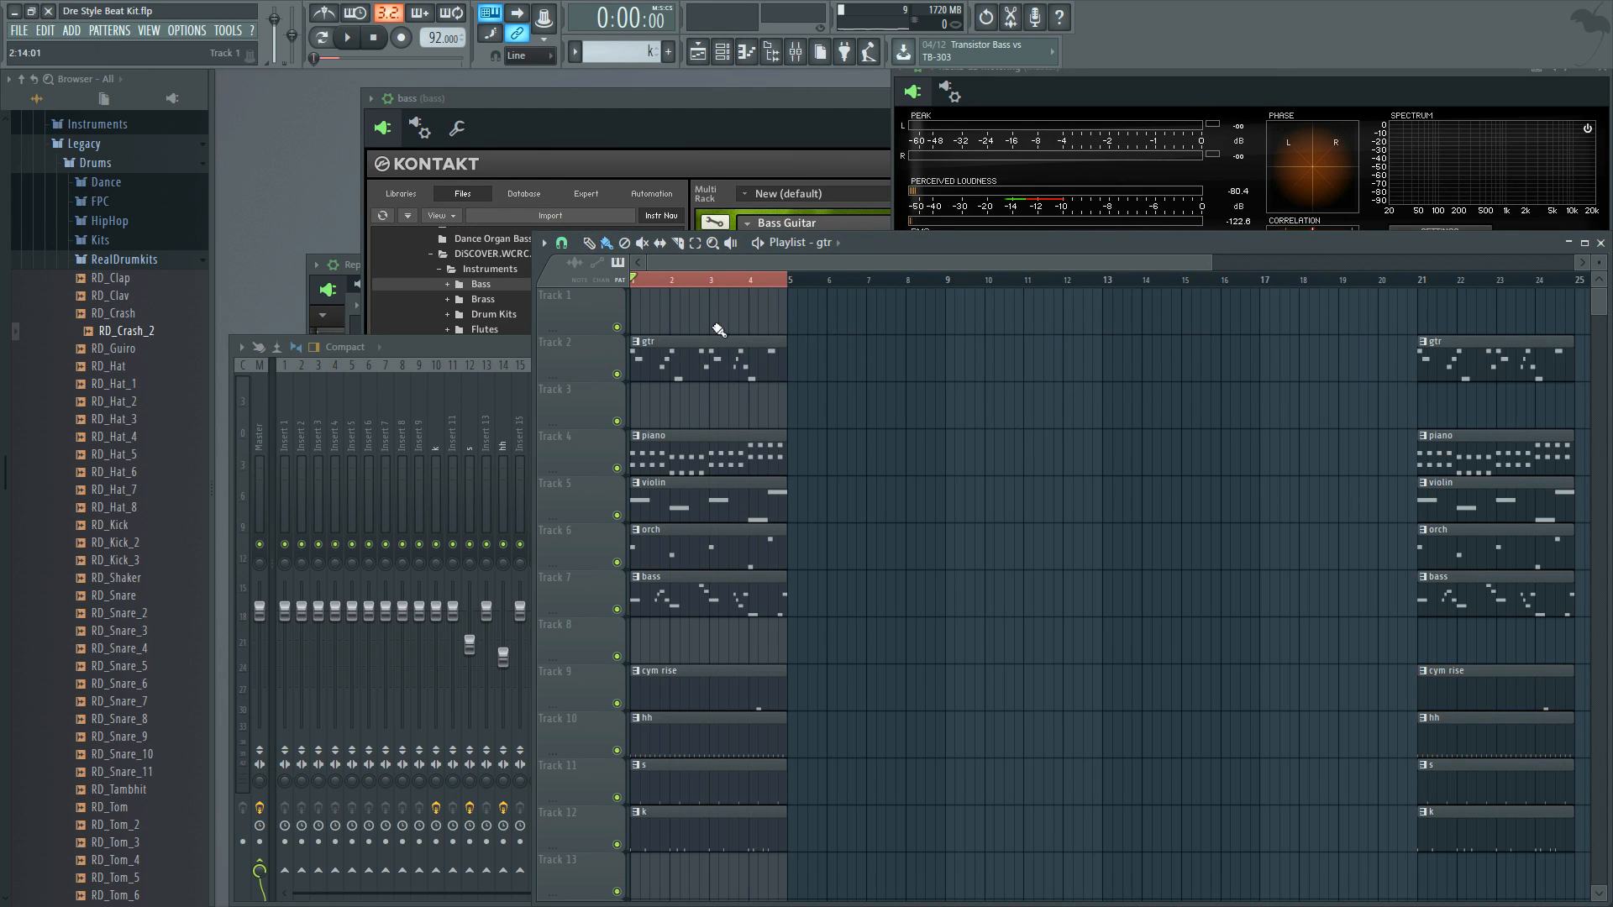
pyautogui.press('space')
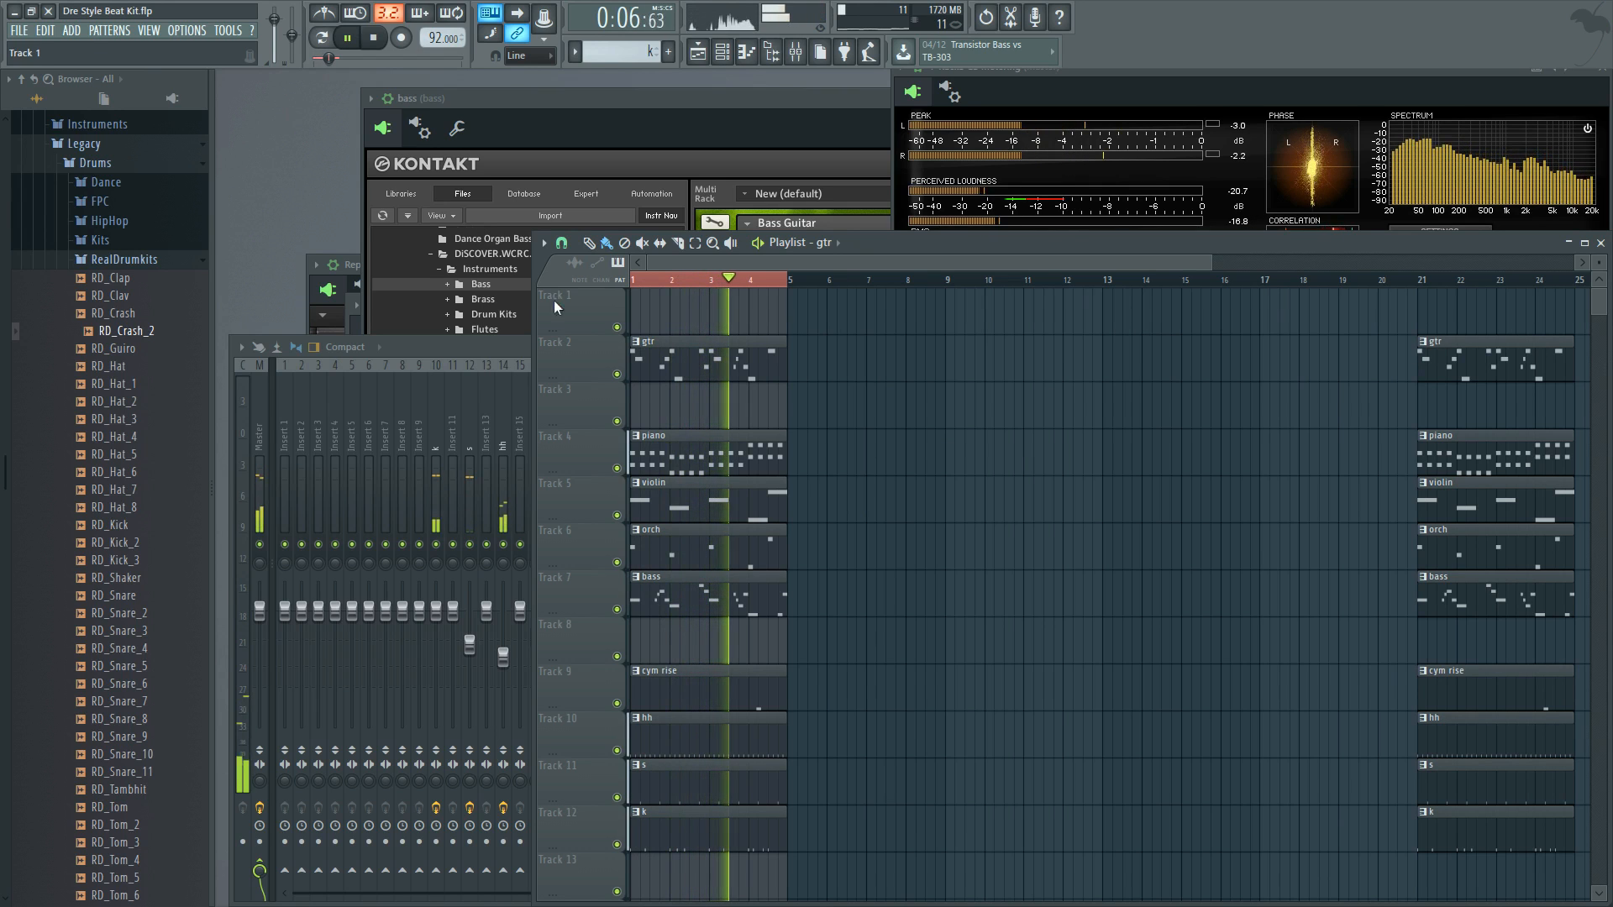
# Step: Lengthen the gtr pattern's long A5 notes in bars 1 and 3, E5 notes in bars 2 and 4, and final B5, then stop playback
pyautogui.doubleClick(694, 362)
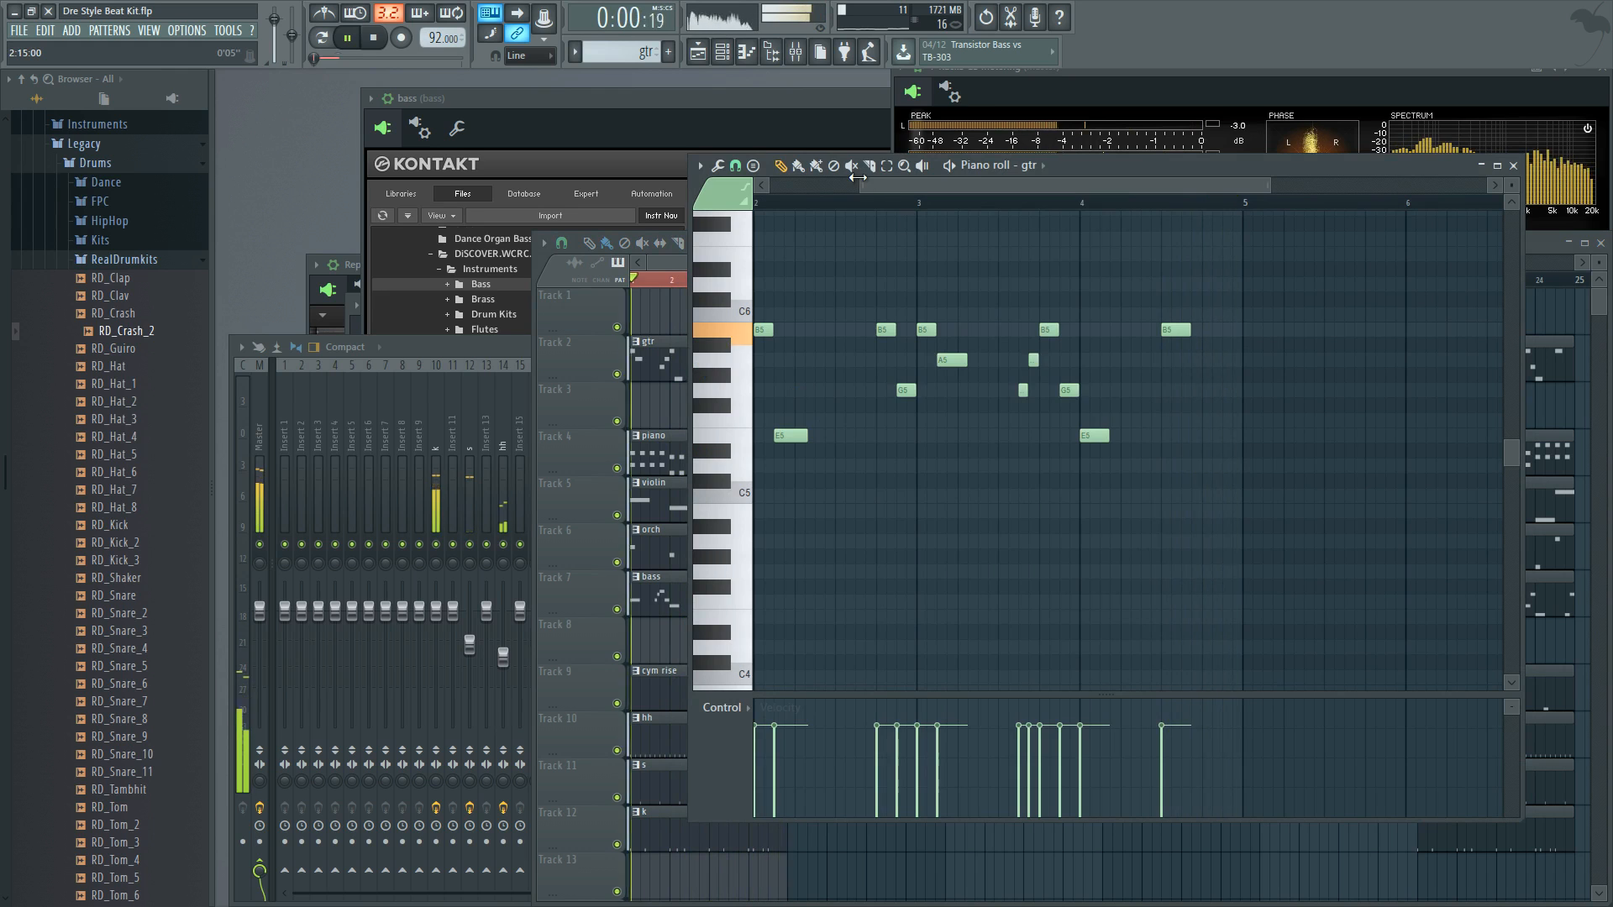
pyautogui.moveTo(862, 186); pyautogui.dragTo(766, 186)
pyautogui.moveTo(794, 361); pyautogui.dragTo(820, 378)
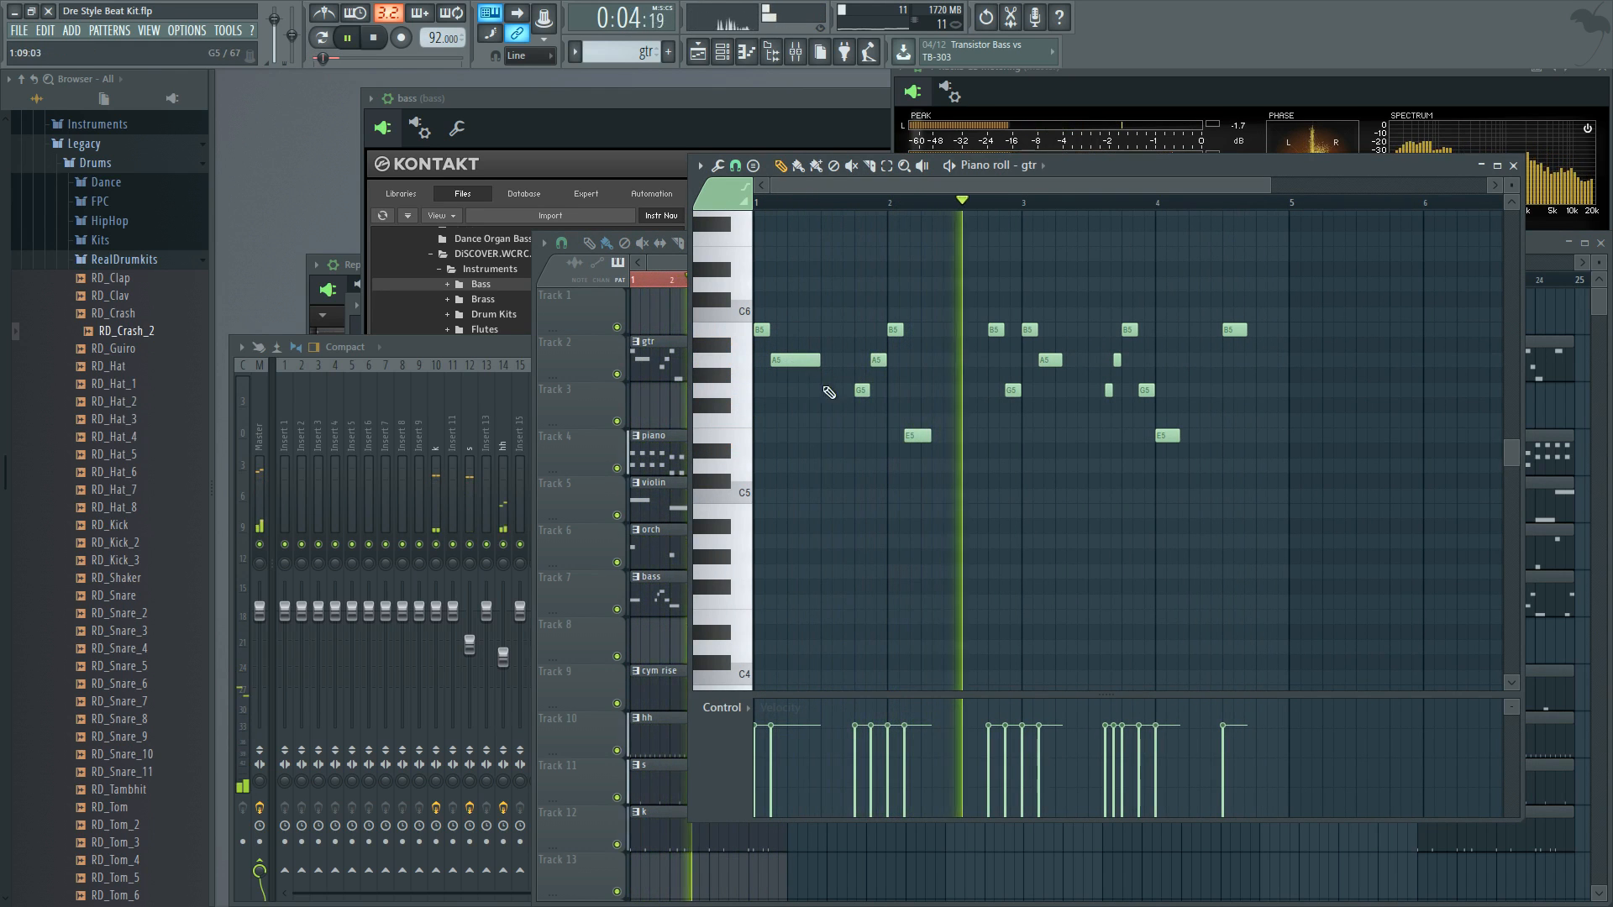
pyautogui.moveTo(925, 436); pyautogui.dragTo(948, 448)
pyautogui.moveTo(1060, 361); pyautogui.dragTo(1087, 369)
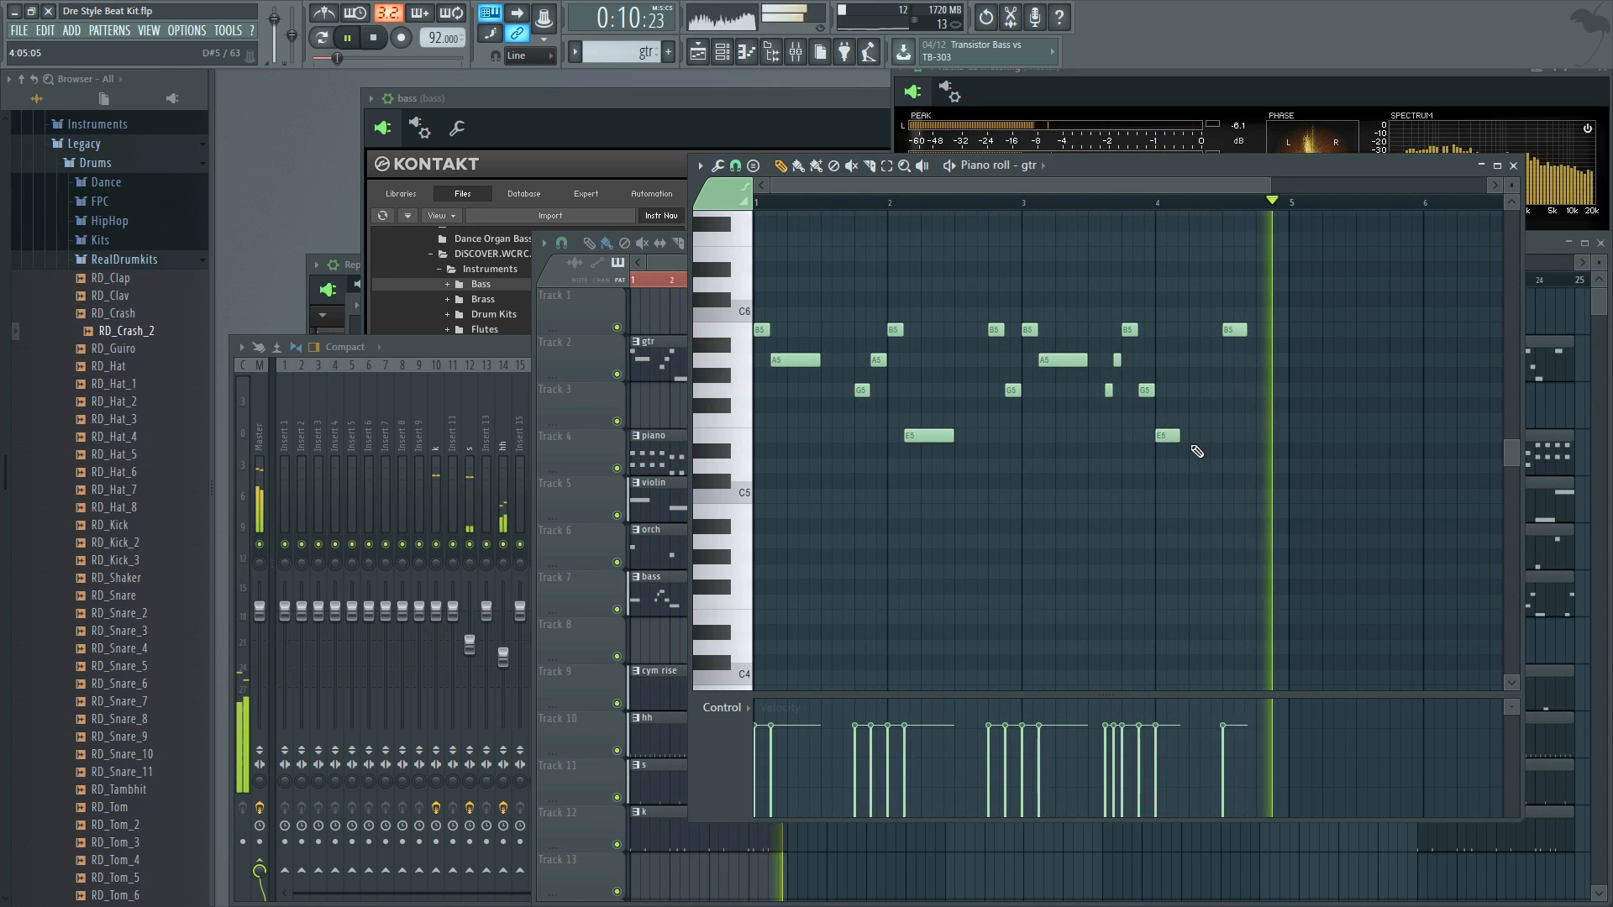
pyautogui.moveTo(1180, 436); pyautogui.dragTo(1218, 437)
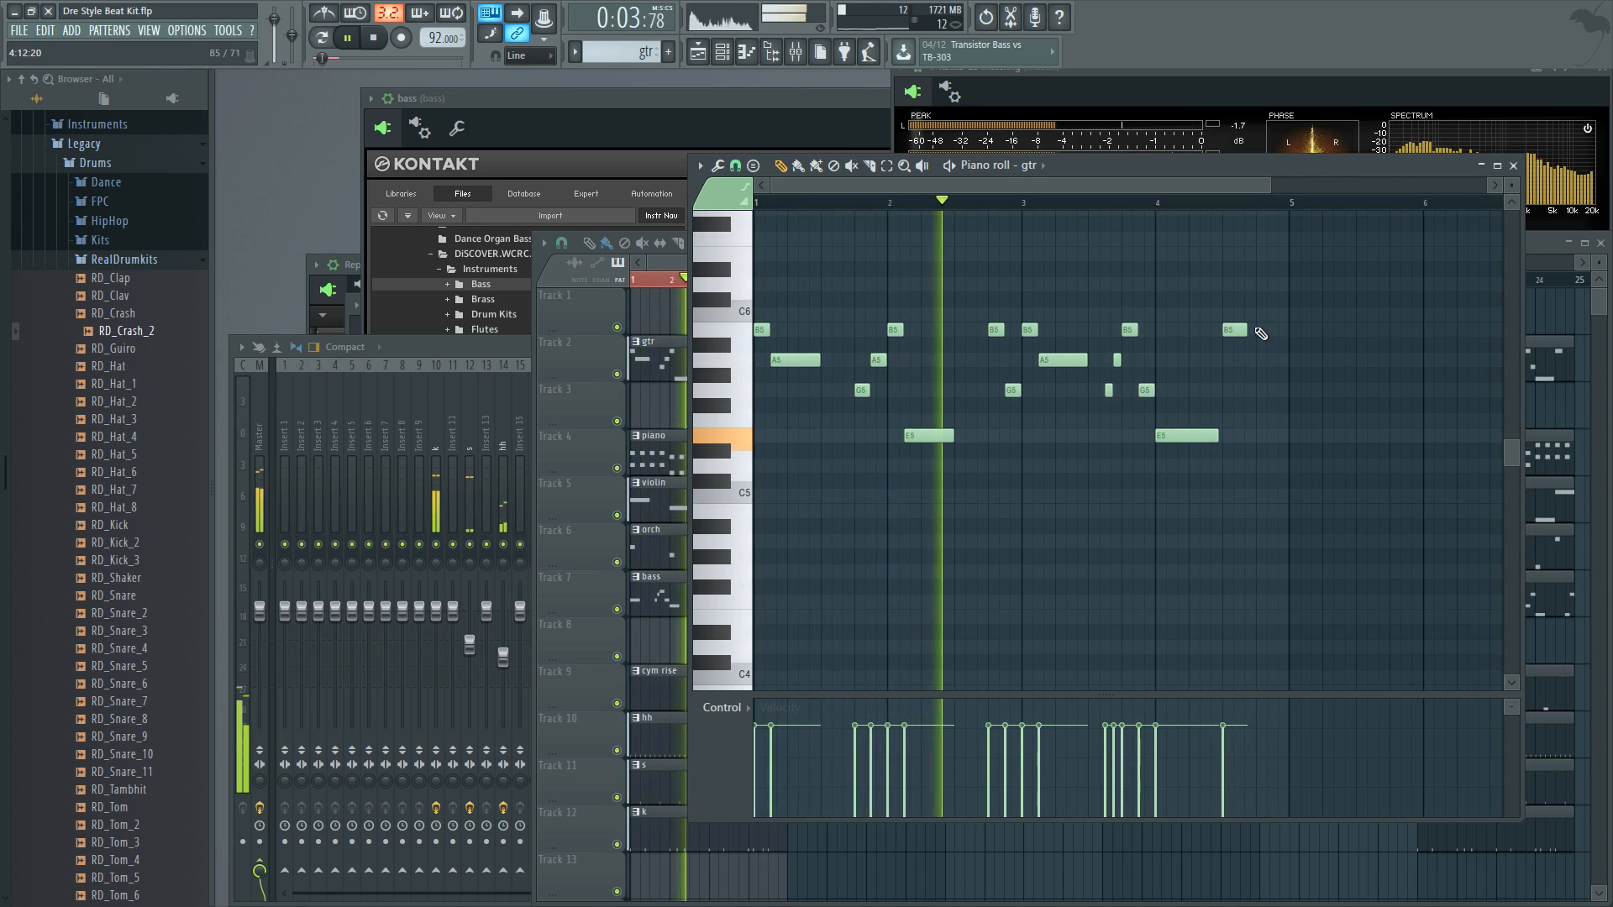
pyautogui.moveTo(1246, 331); pyautogui.dragTo(1265, 332)
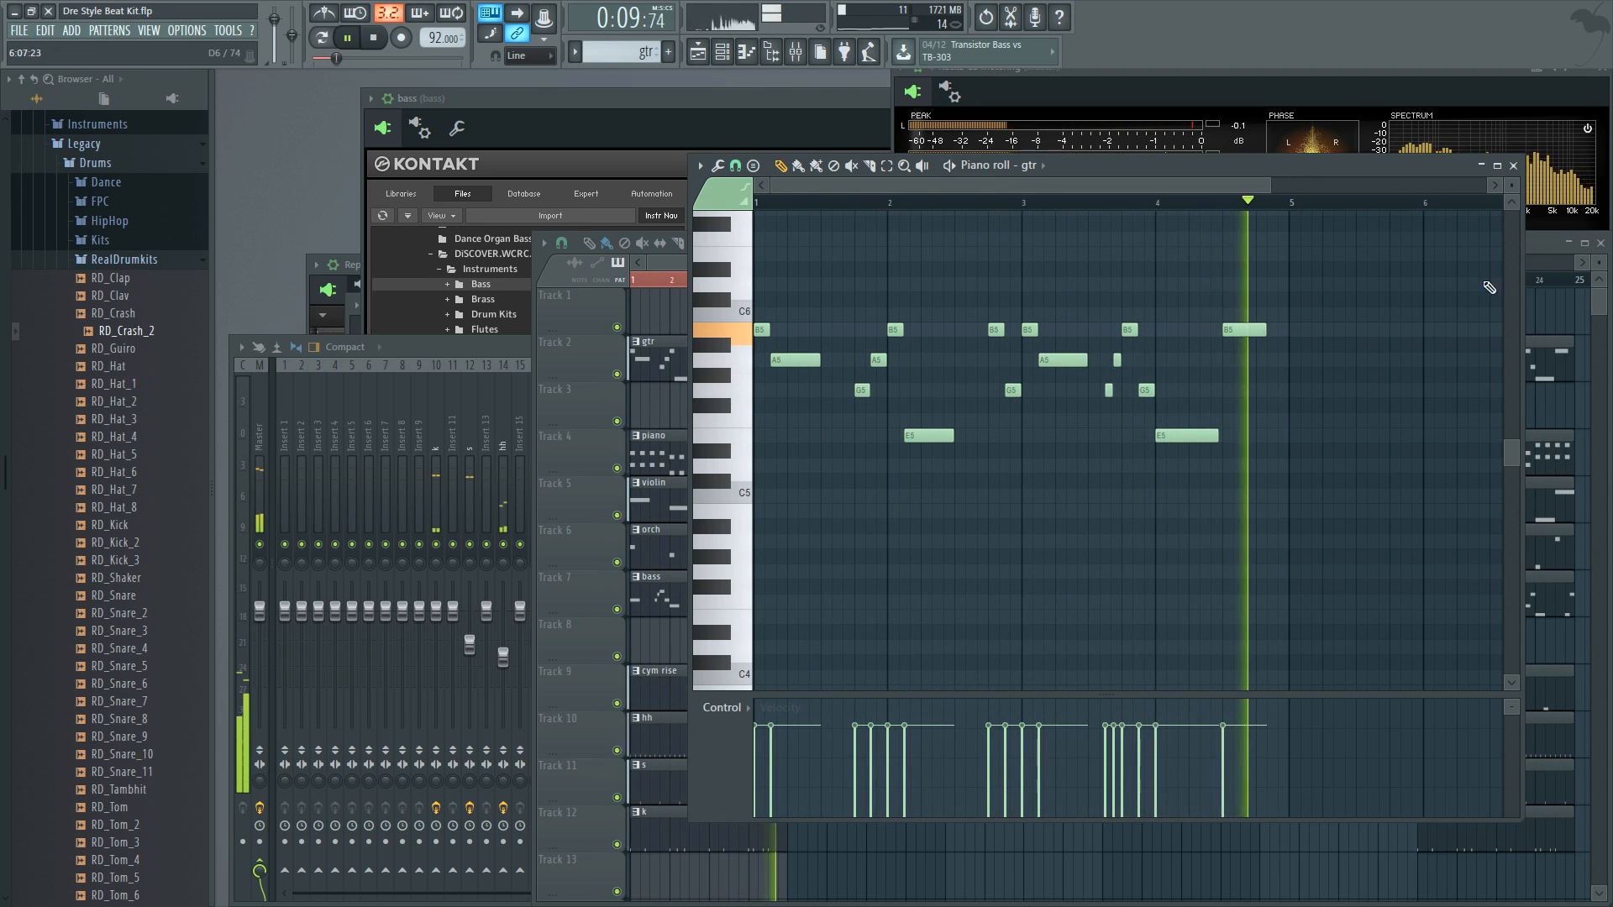
pyautogui.click(1514, 166)
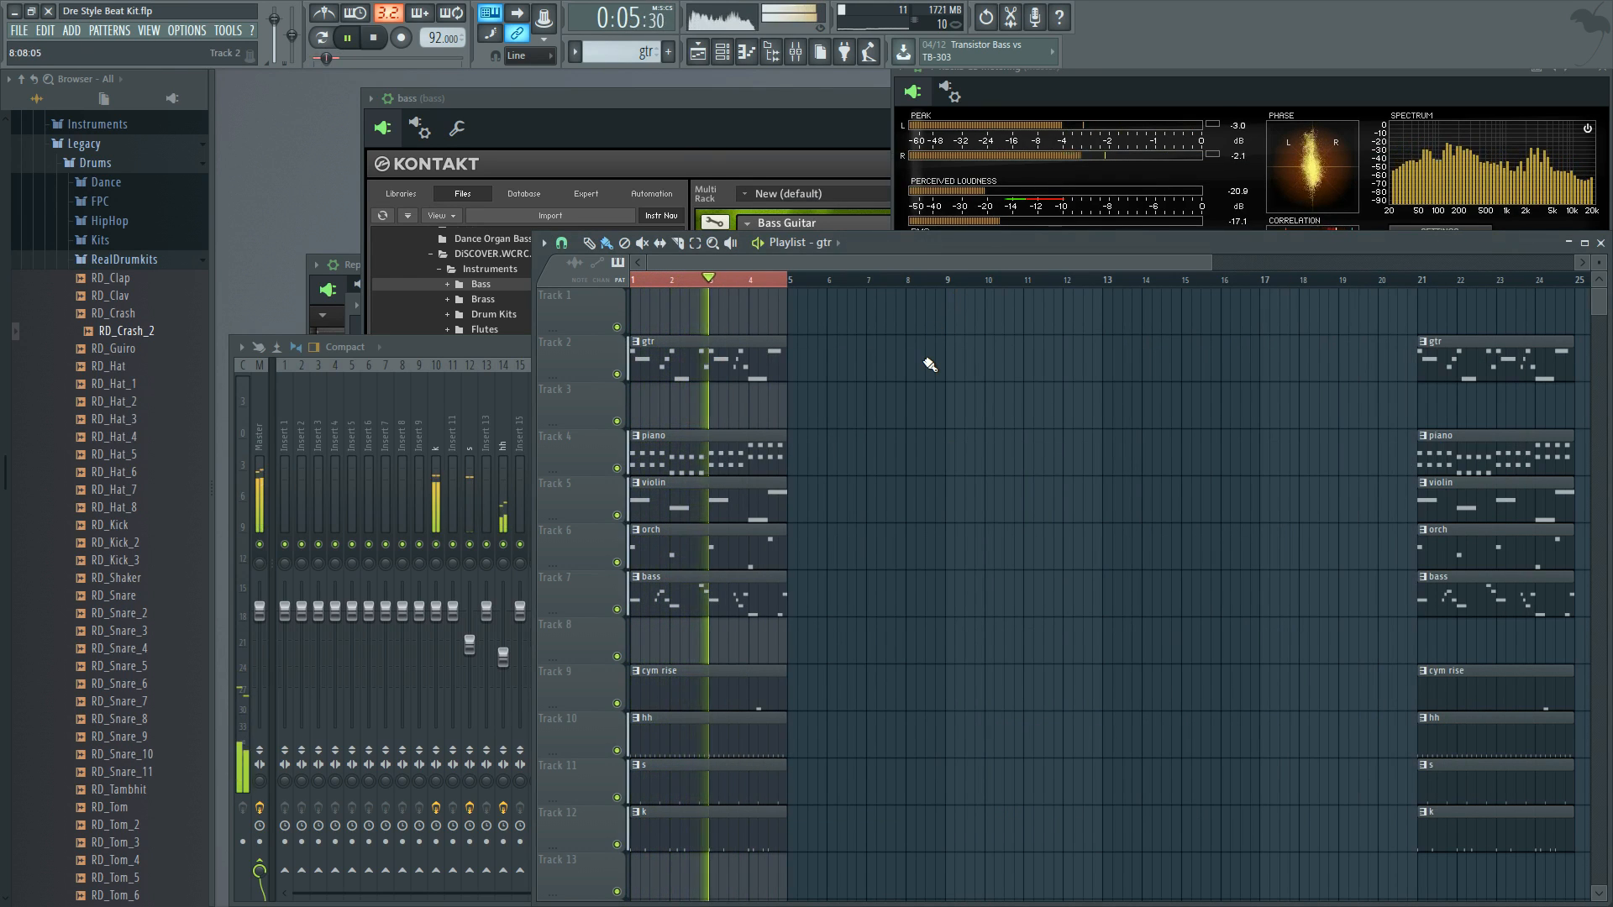
pyautogui.press('space')
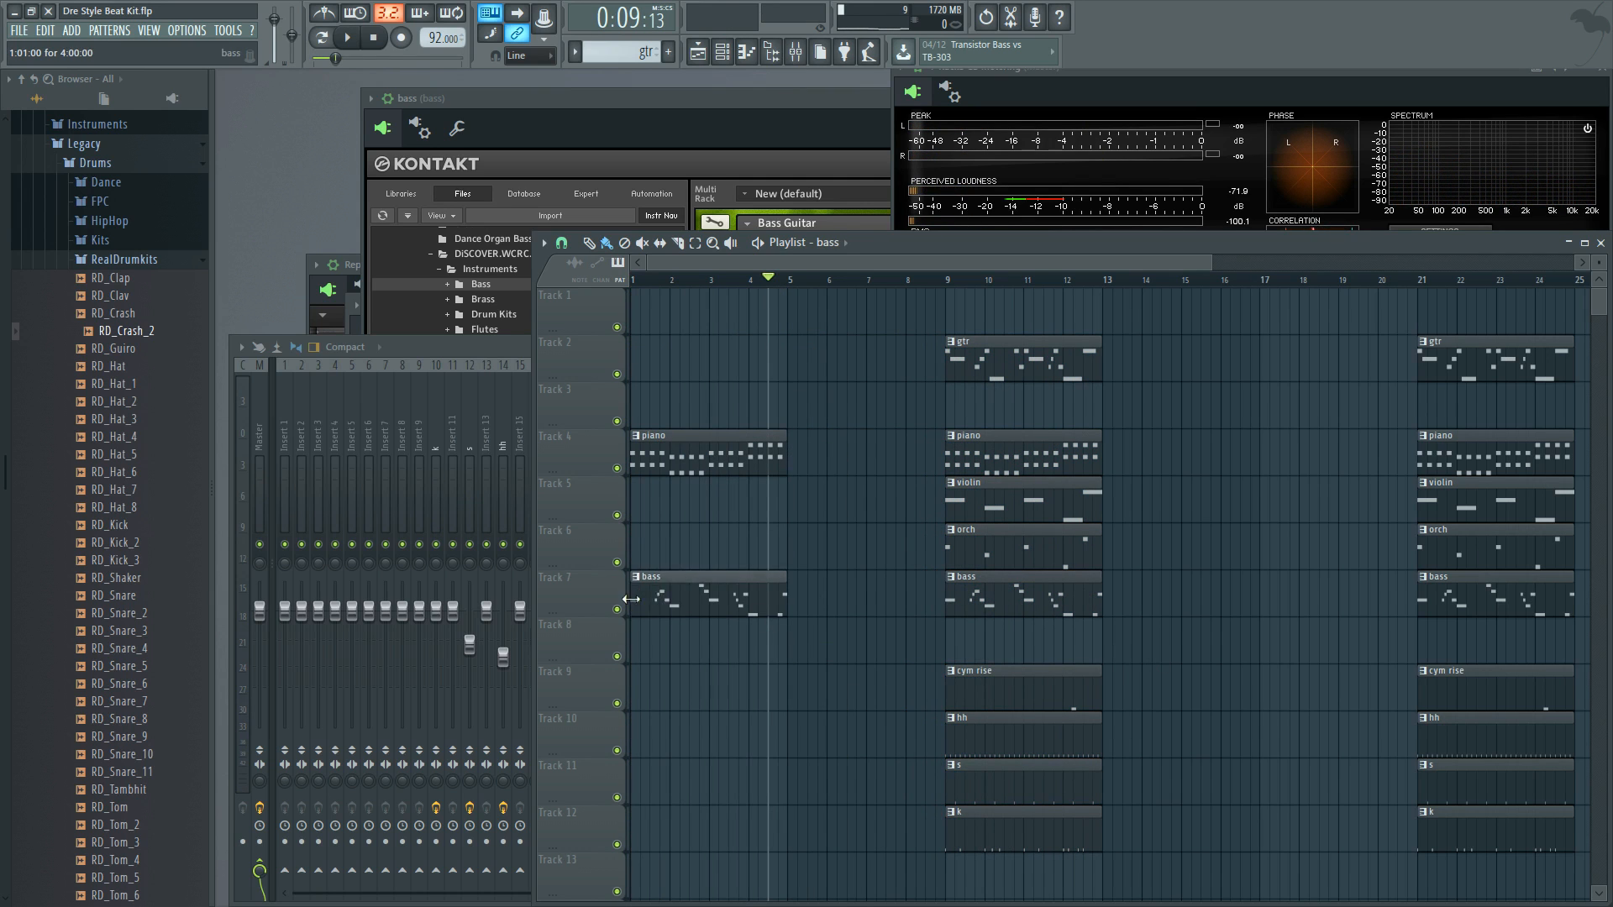
# Step: Copy the bar 9 k, s, bass and piano clips to bar 5, and delete the gtr clip at bar 9
pyautogui.moveTo(973, 866); pyautogui.dragTo(1114, 780)
pyautogui.moveTo(1035, 798); pyautogui.dragTo(879, 799)
pyautogui.moveTo(1012, 595); pyautogui.dragTo(855, 594)
pyautogui.moveTo(1019, 454); pyautogui.dragTo(862, 453)
pyautogui.rightClick(974, 355)
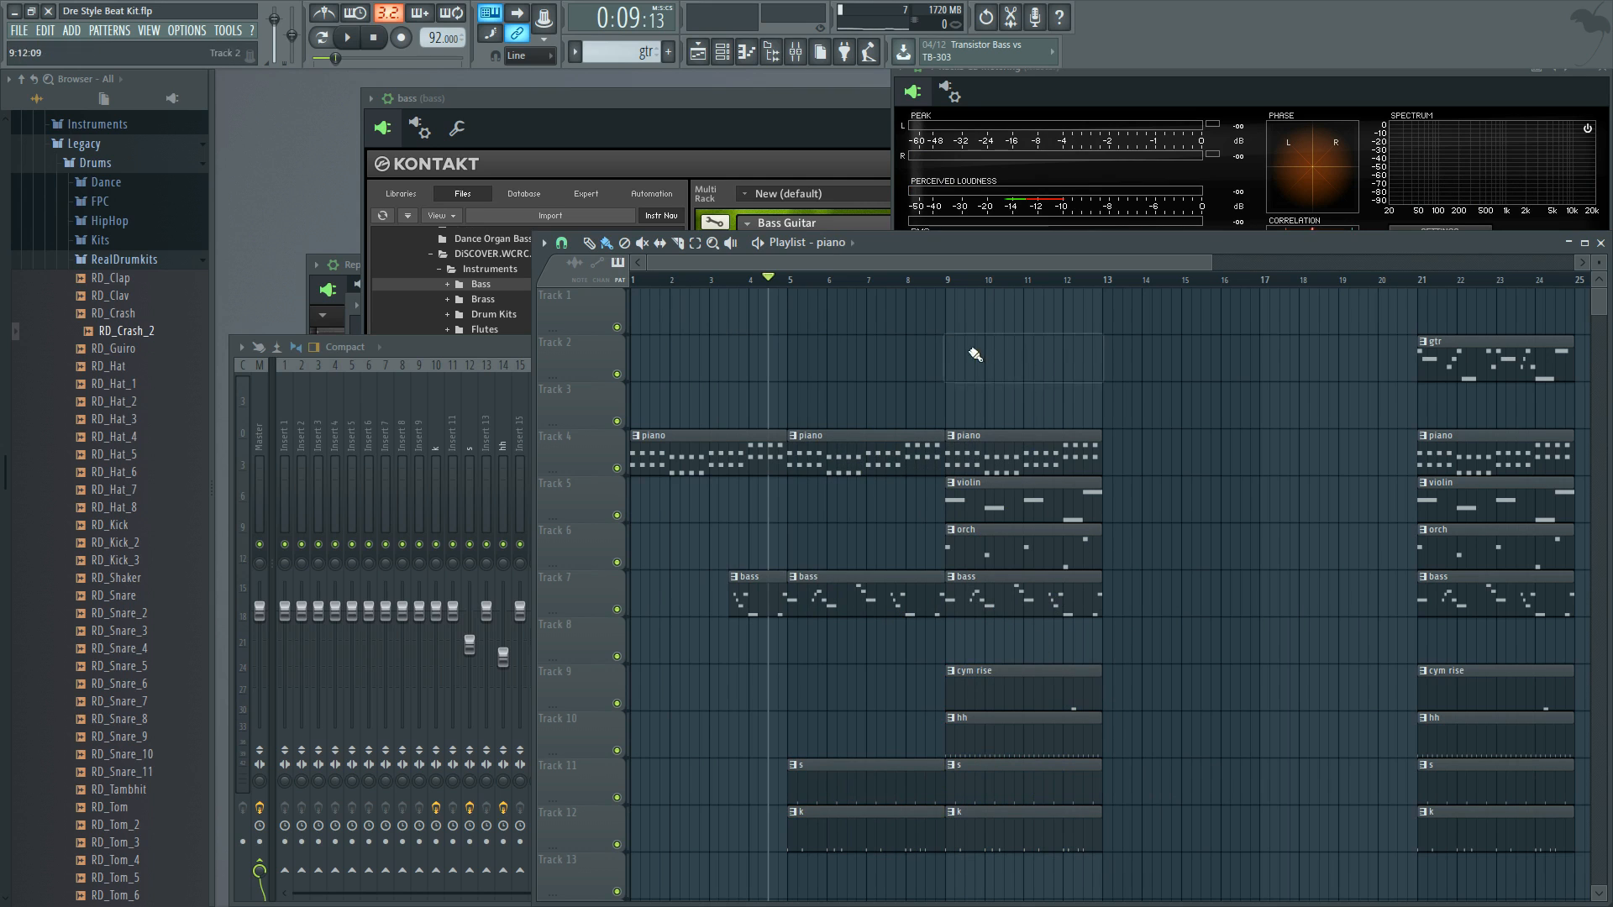
# Step: Move the orch clip from bar 9 to bar 13 and copy the other bar 9 clips to bar 13
pyautogui.moveTo(994, 556); pyautogui.dragTo(1151, 556)
pyautogui.moveTo(986, 871); pyautogui.dragTo(1016, 458)
pyautogui.moveTo(1008, 457); pyautogui.dragTo(1165, 458)
pyautogui.keyDown('ctrl'); pyautogui.click(1162, 353); pyautogui.keyUp('ctrl')
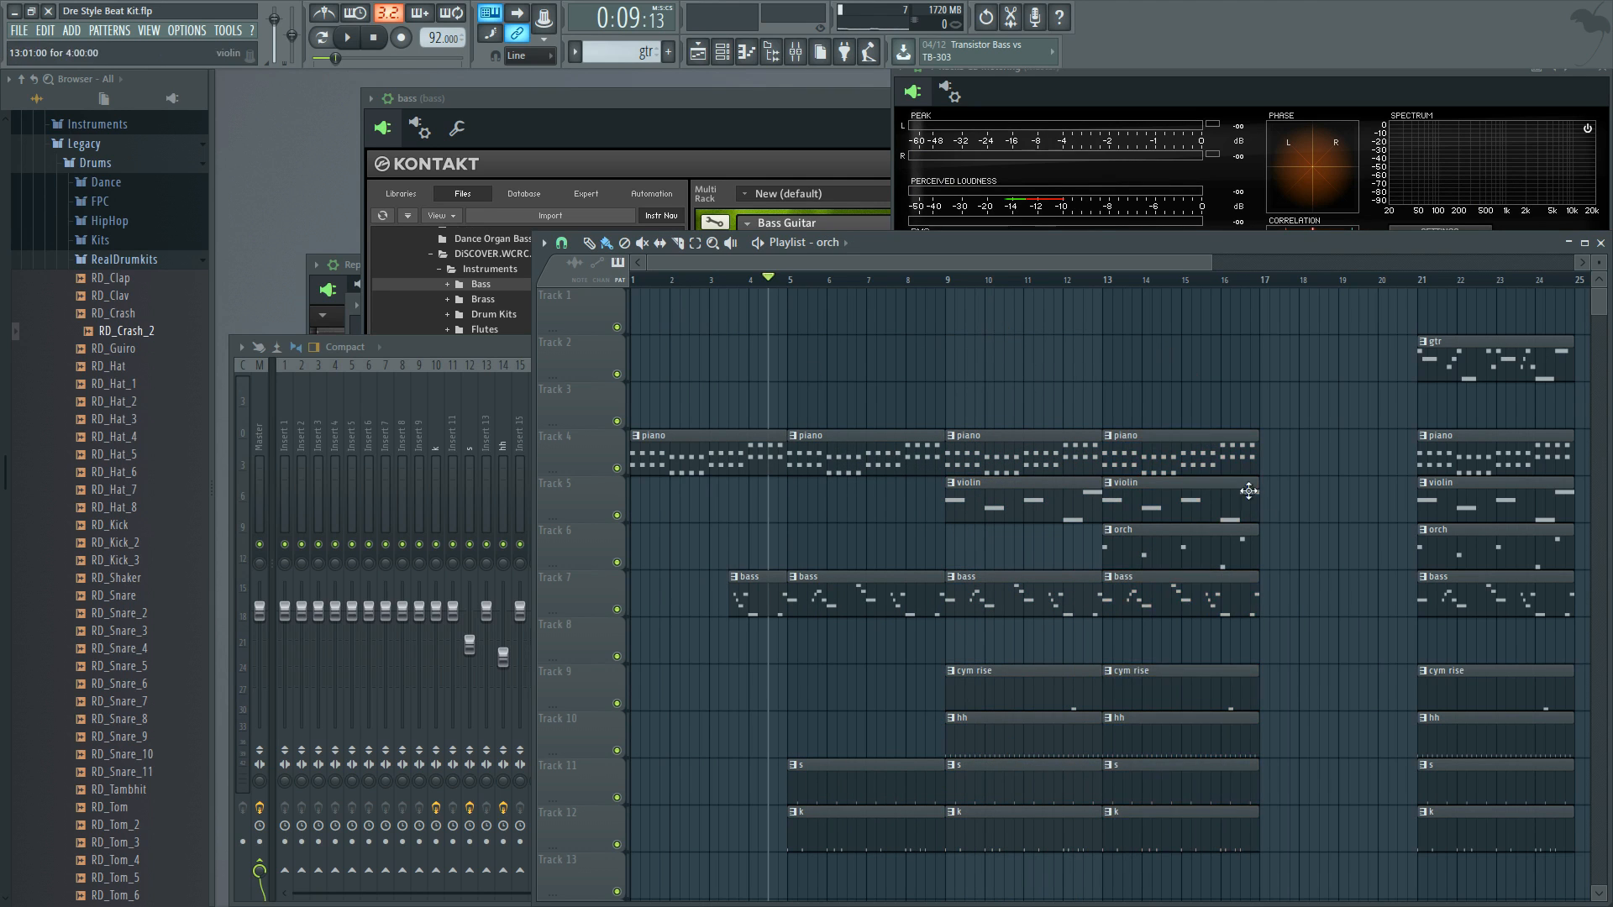
# Step: Copy the piano, violin, cym rise, s and k clips to bar 17, and duplicate the bar 21 section at bar 25
pyautogui.moveTo(1218, 890); pyautogui.dragTo(1174, 459)
pyautogui.moveTo(1174, 459); pyautogui.dragTo(1292, 458)
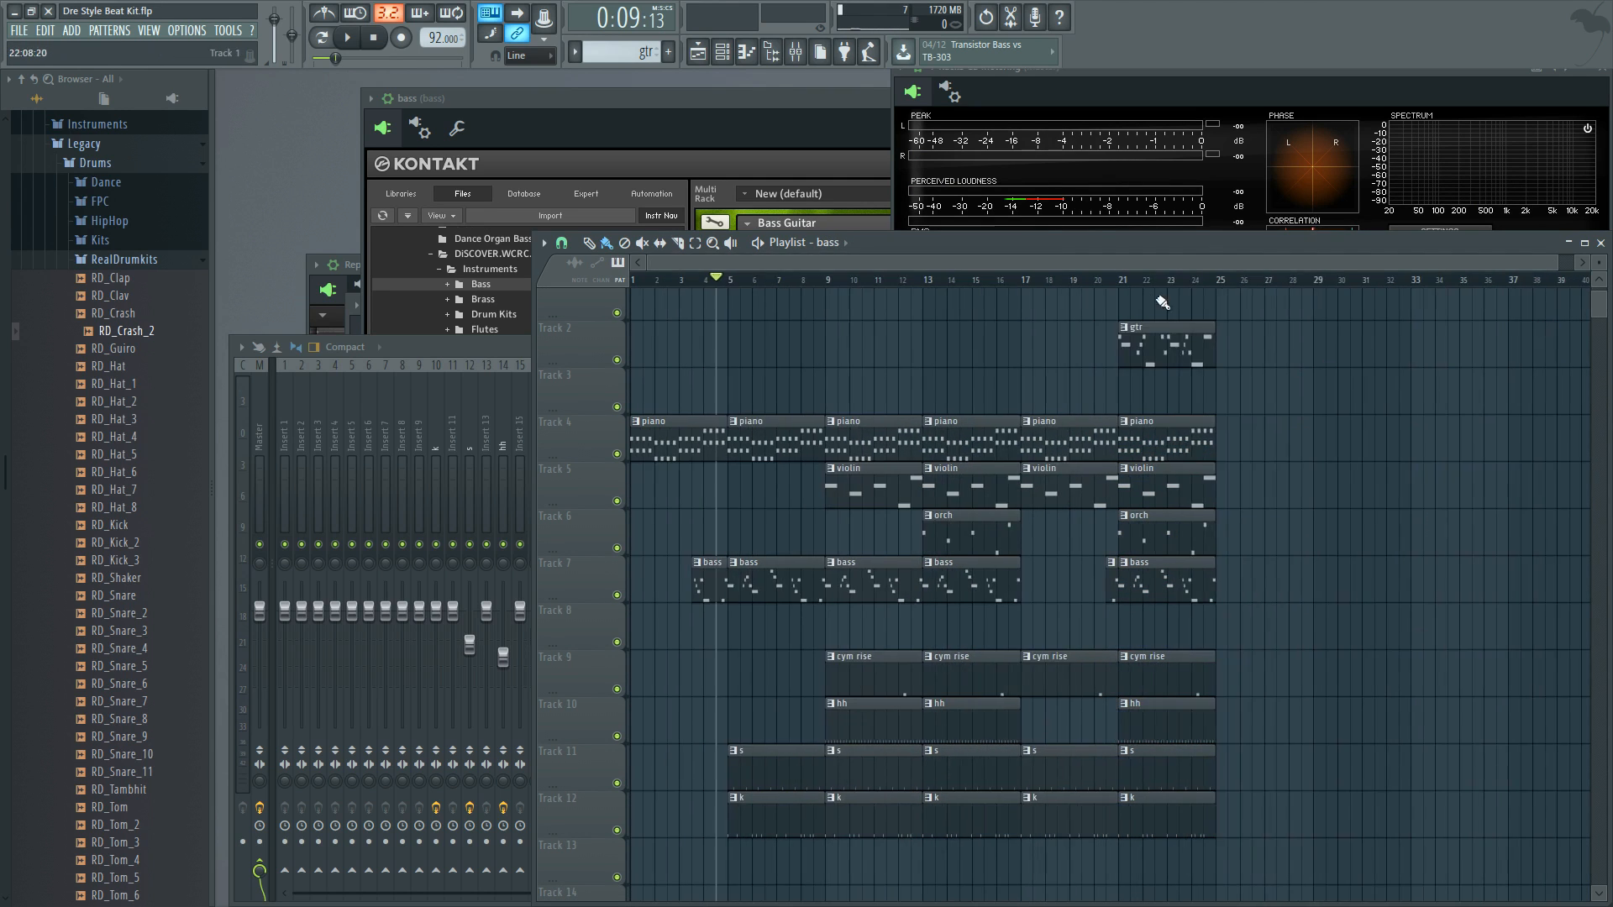
pyautogui.hotkey('ctrl', 'b')
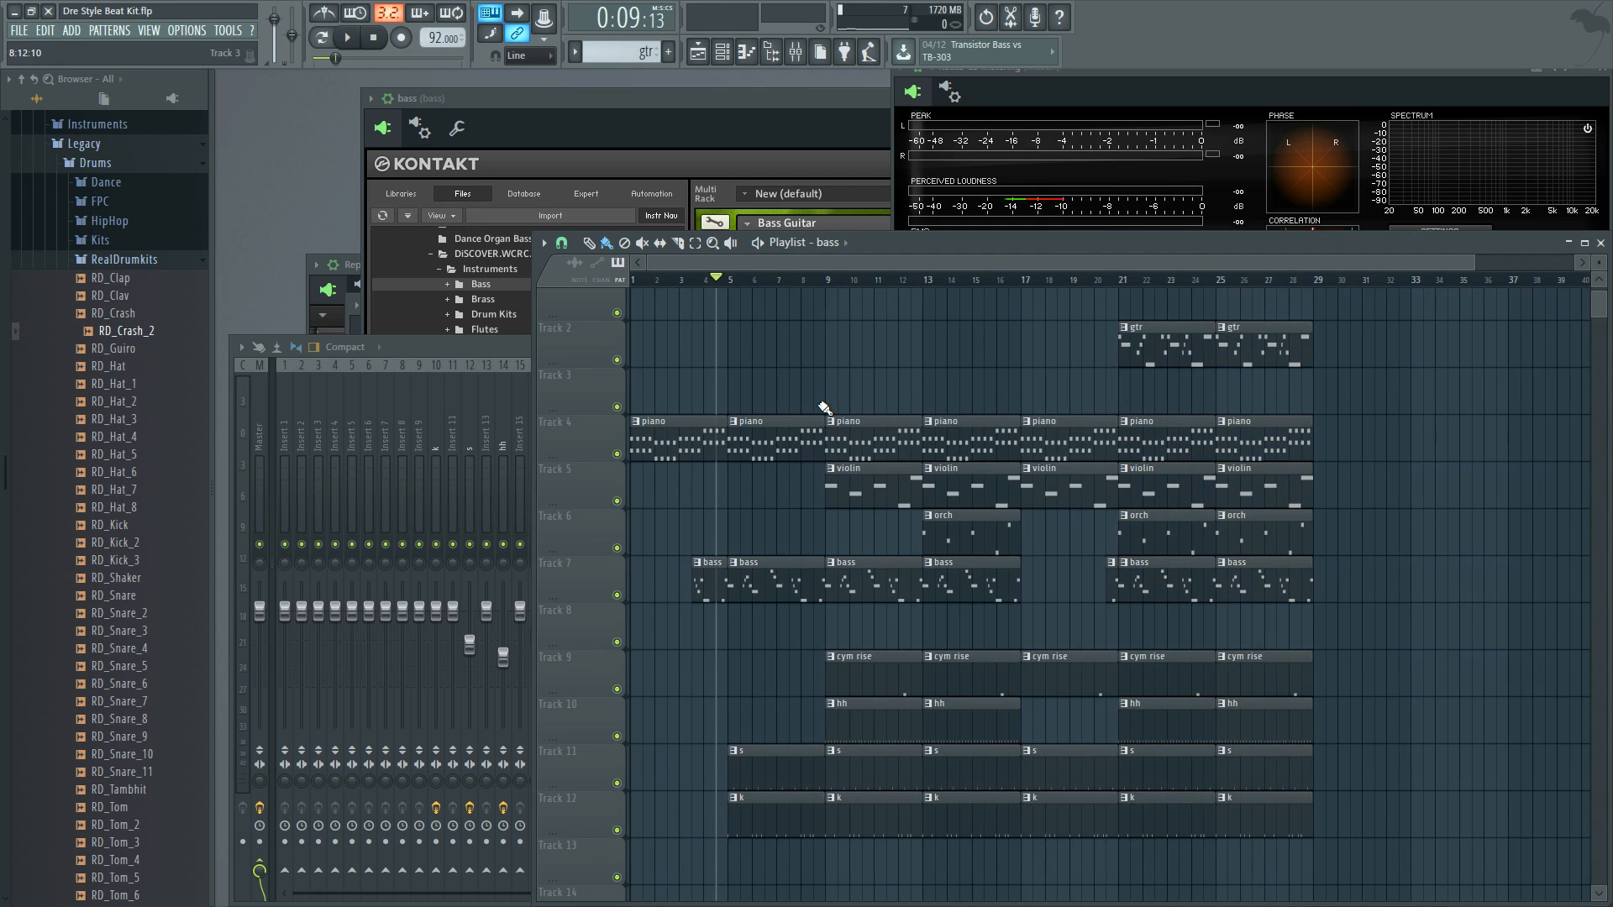
# Step: Play the arrangement from the start while checking the mixer, and copy the cym rise clip to bar 5 on Track 9
pyautogui.click(375, 39)
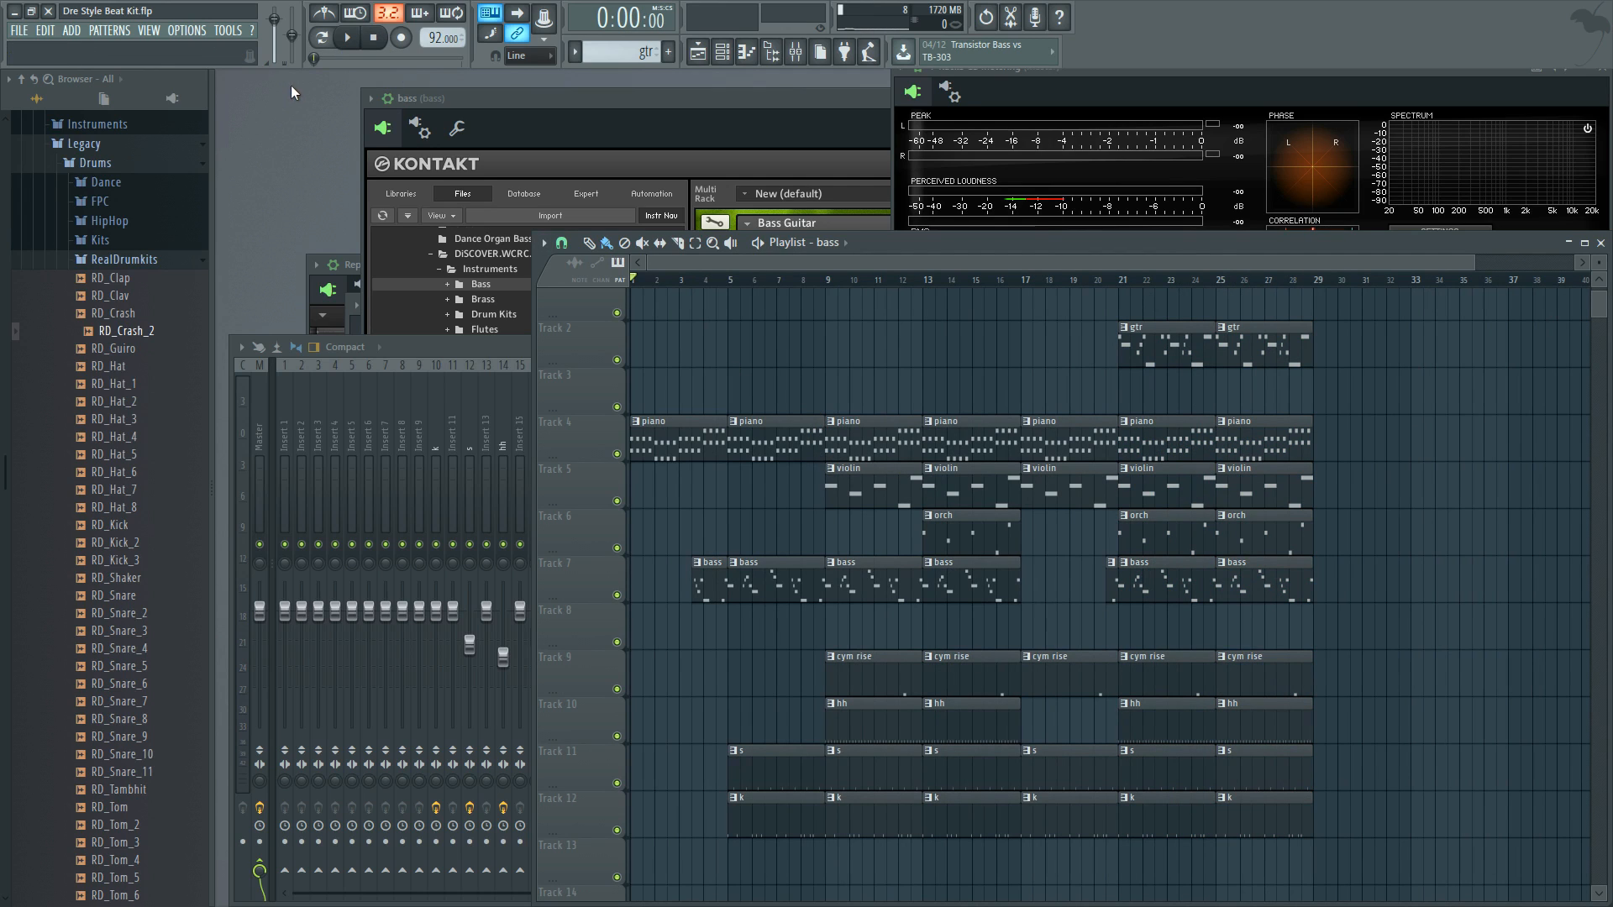
pyautogui.click(348, 37)
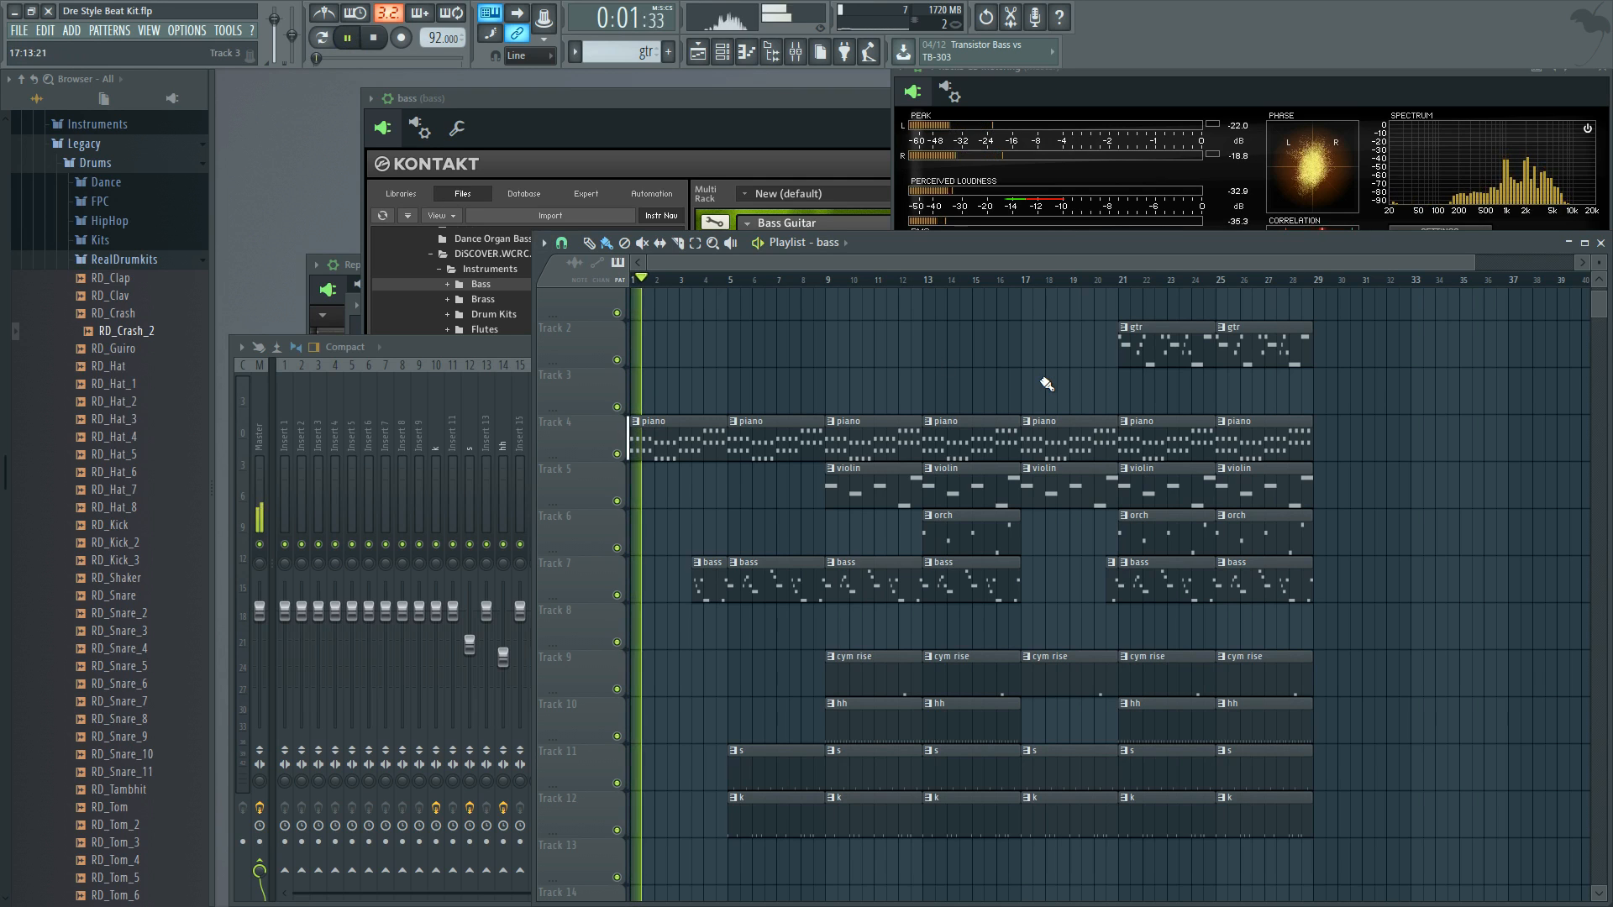
pyautogui.click(411, 346)
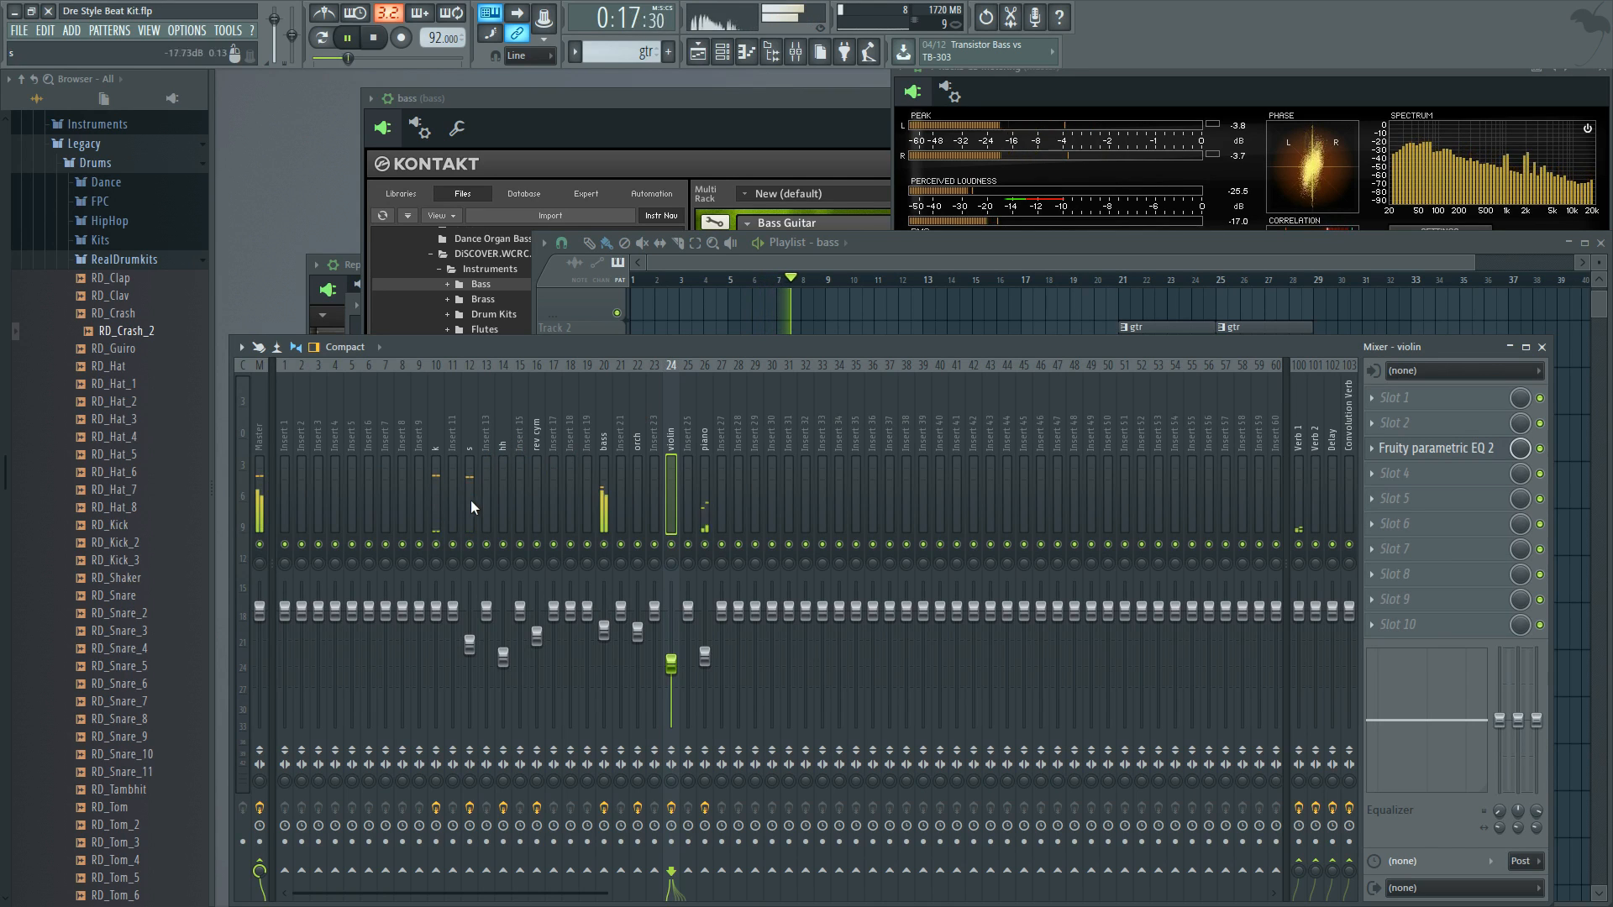
pyautogui.click(869, 242)
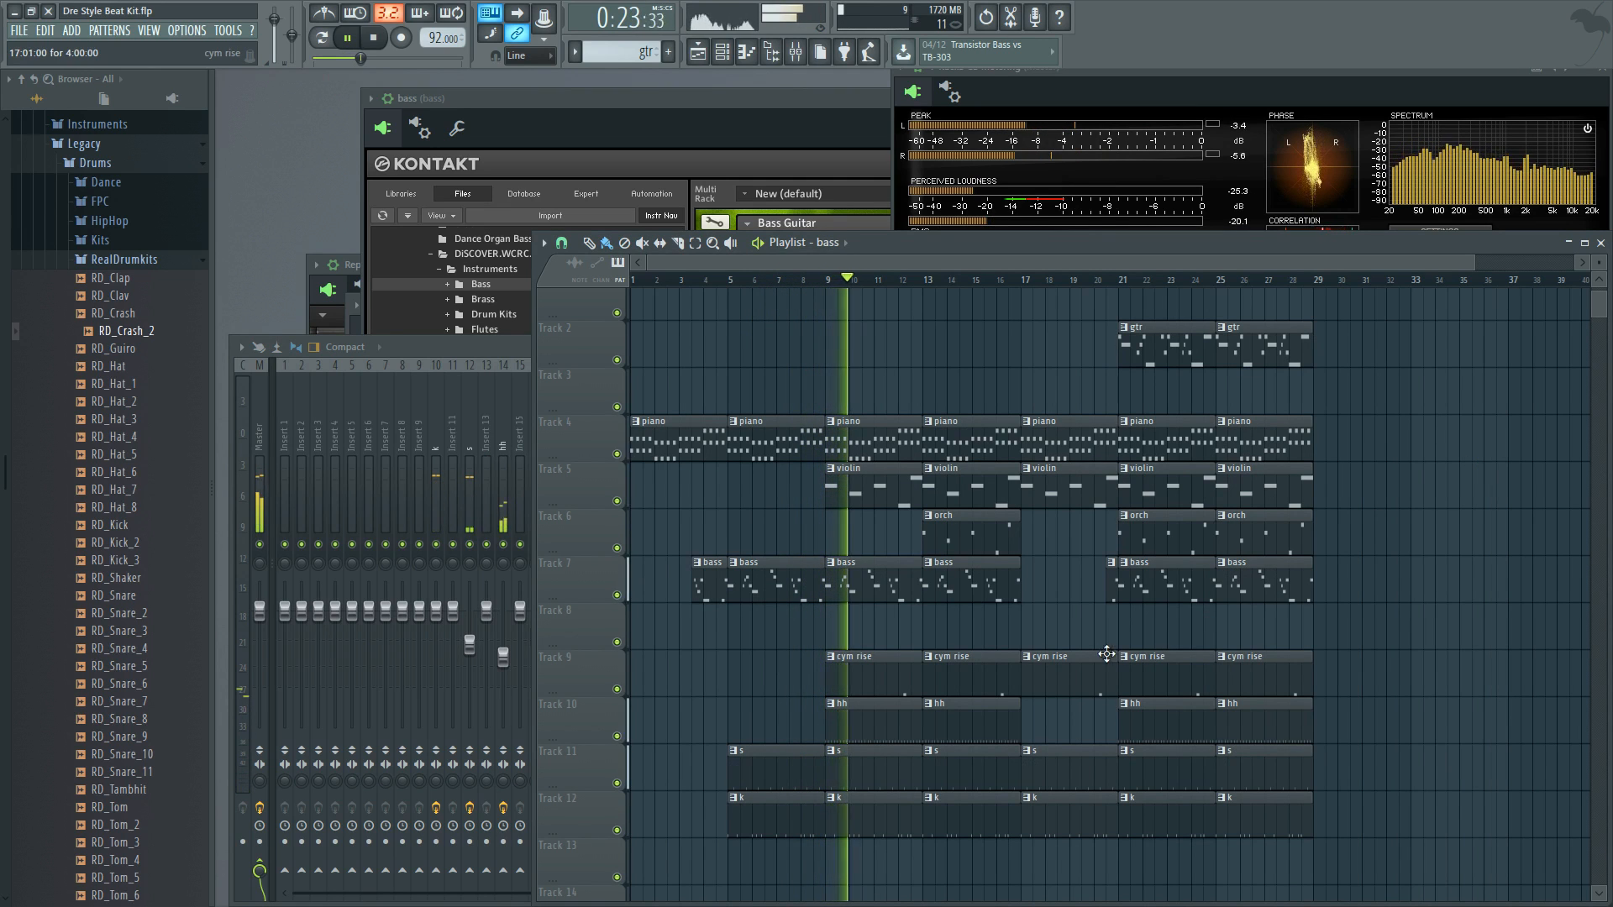
pyautogui.moveTo(889, 663); pyautogui.dragTo(793, 670)
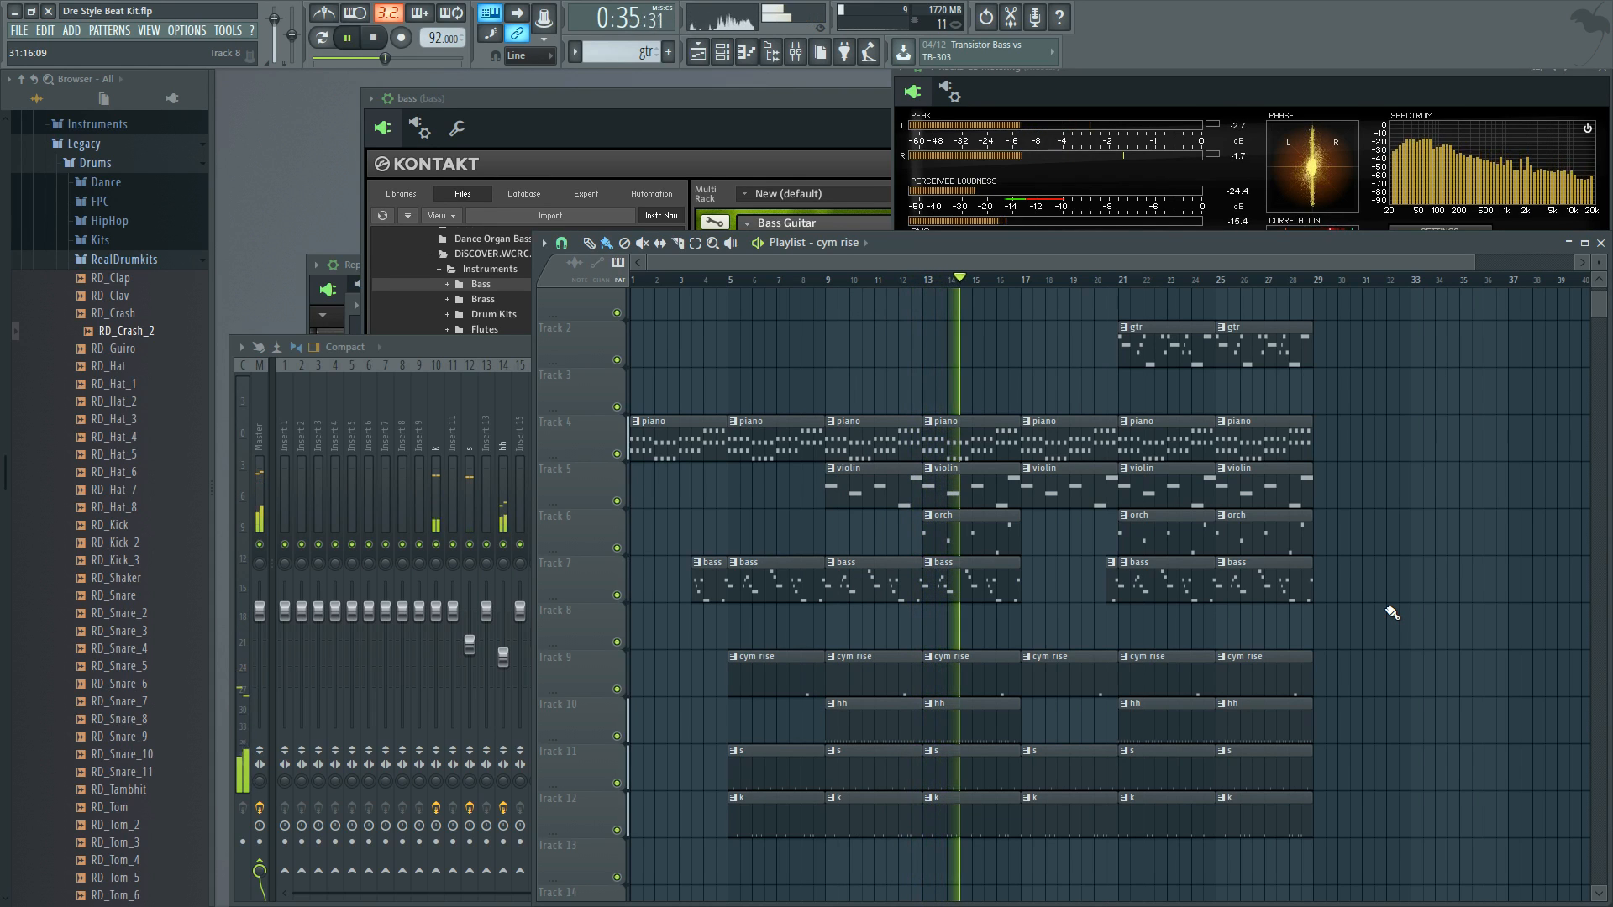
# Step: Listen to the rest of the arrangement while checking the mixer levels, and stop playback
pyautogui.doubleClick(438, 345)
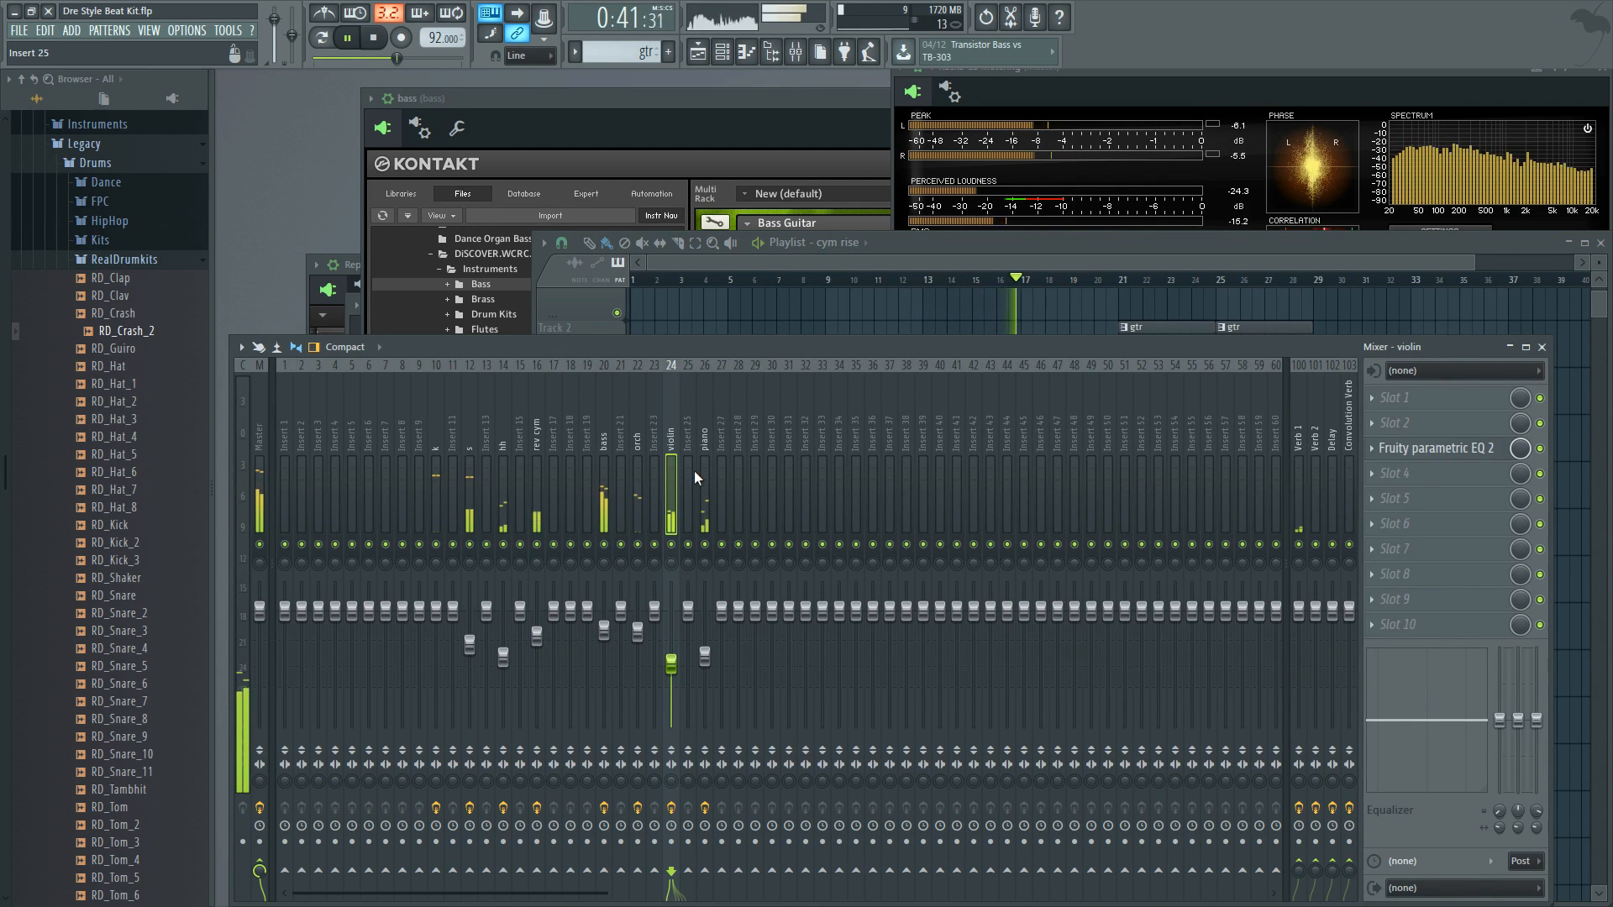
pyautogui.click(975, 240)
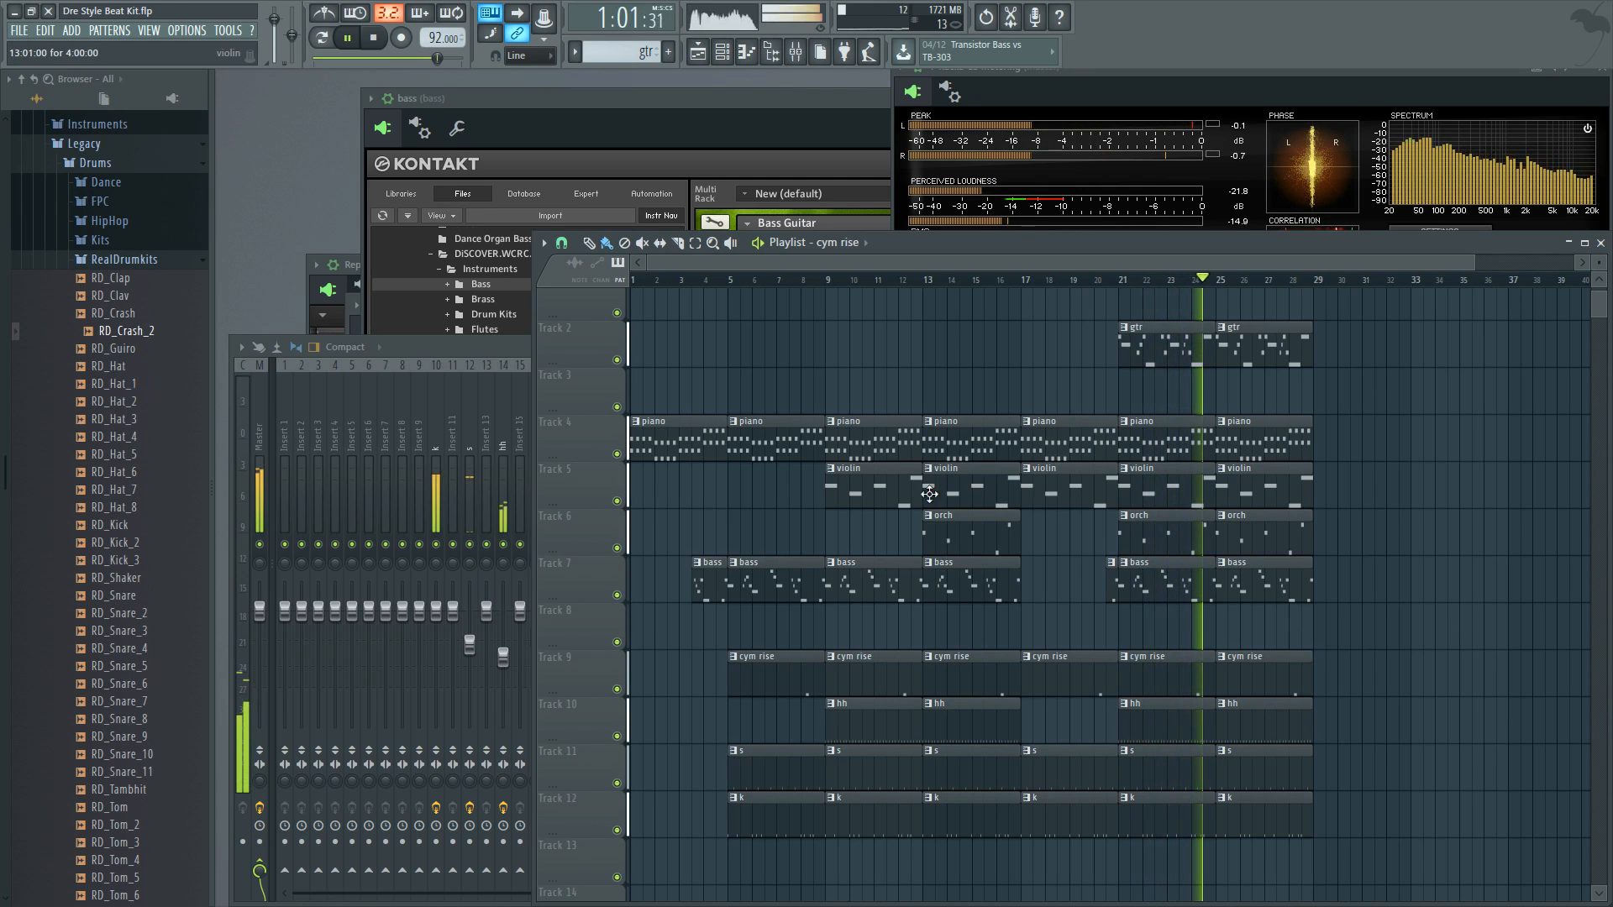
pyautogui.click(375, 42)
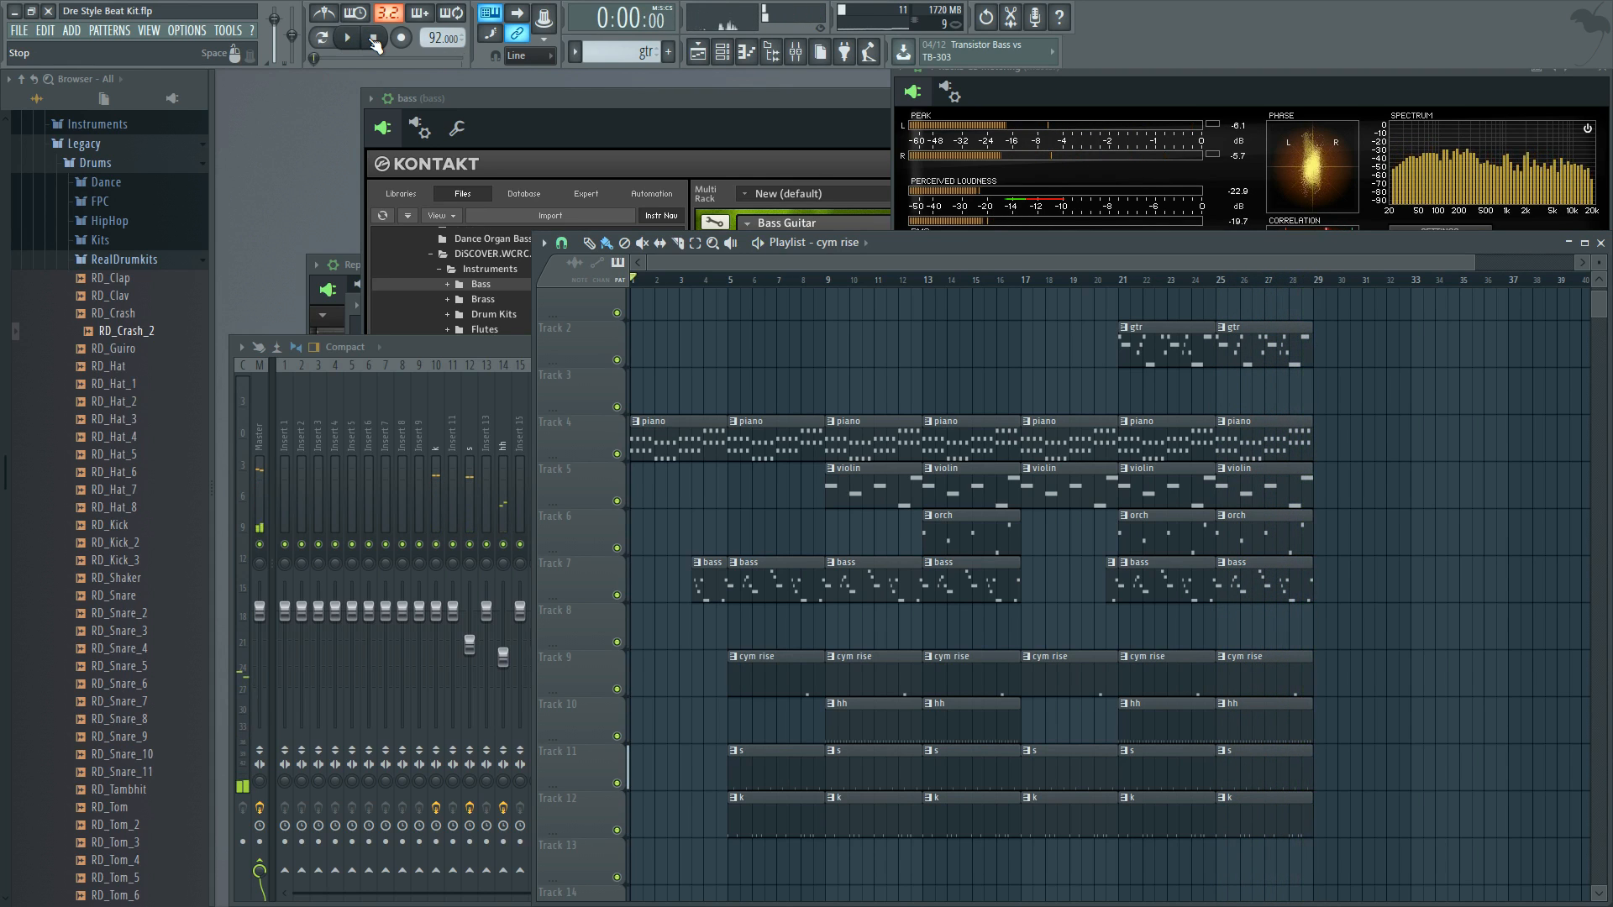